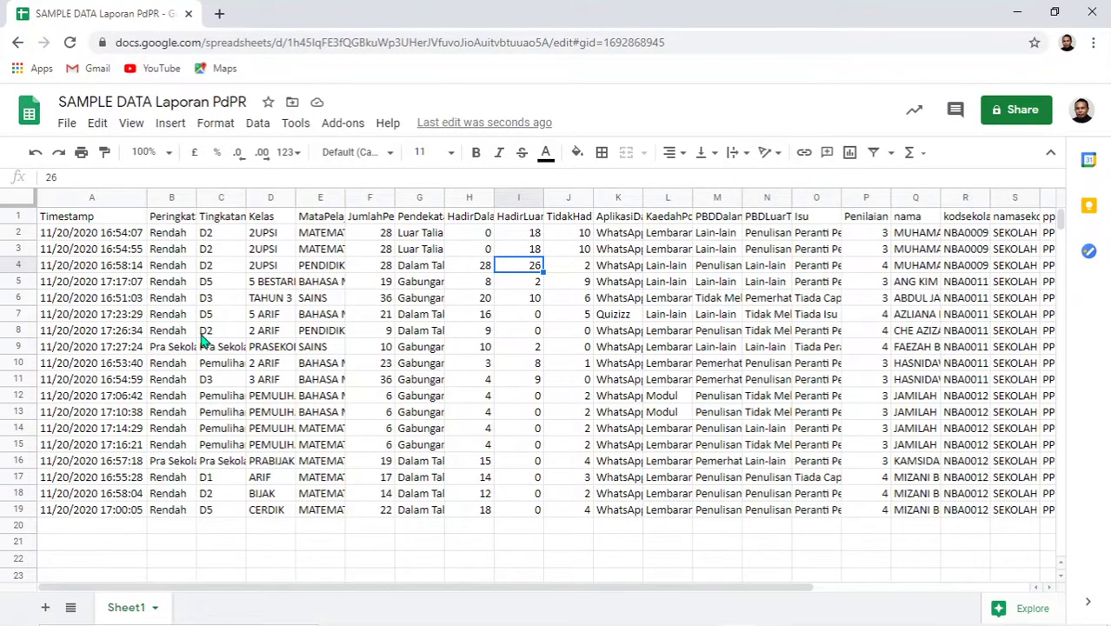
- Examine the report entries on Sheet1, going down and back up the Timestamp column
key("Left")
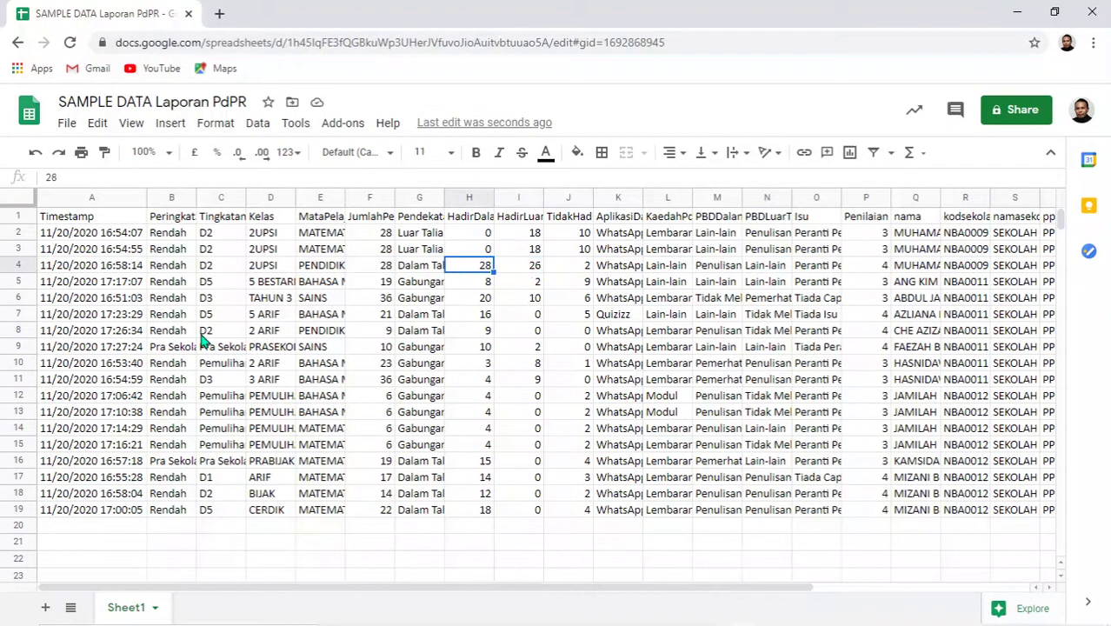
key("Home")
key("Up")
key("Up")
key("Up")
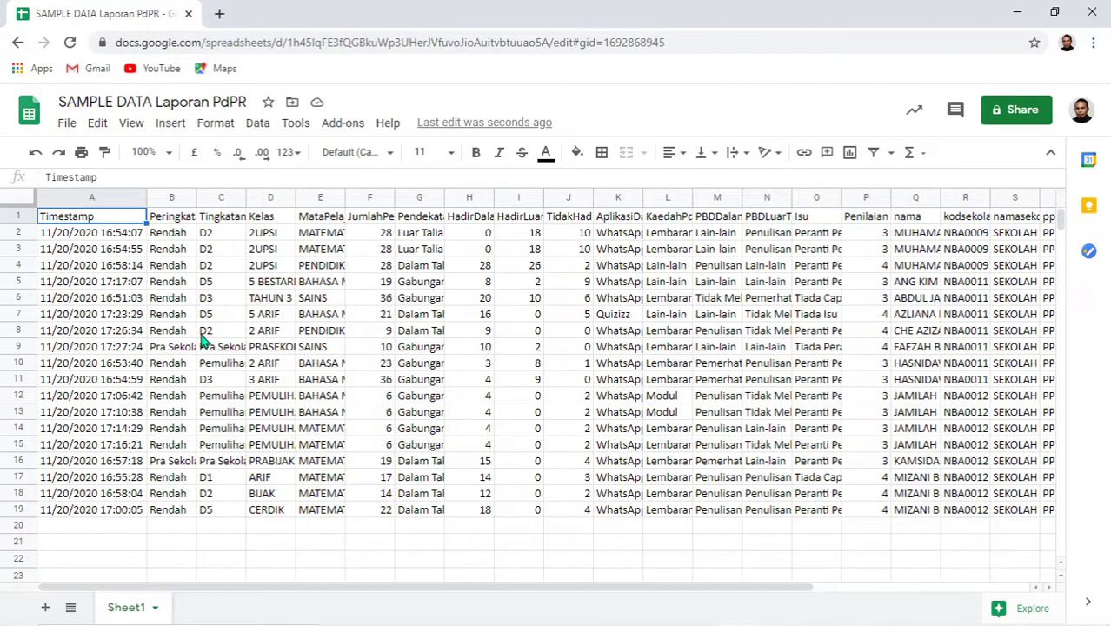
key("Down")
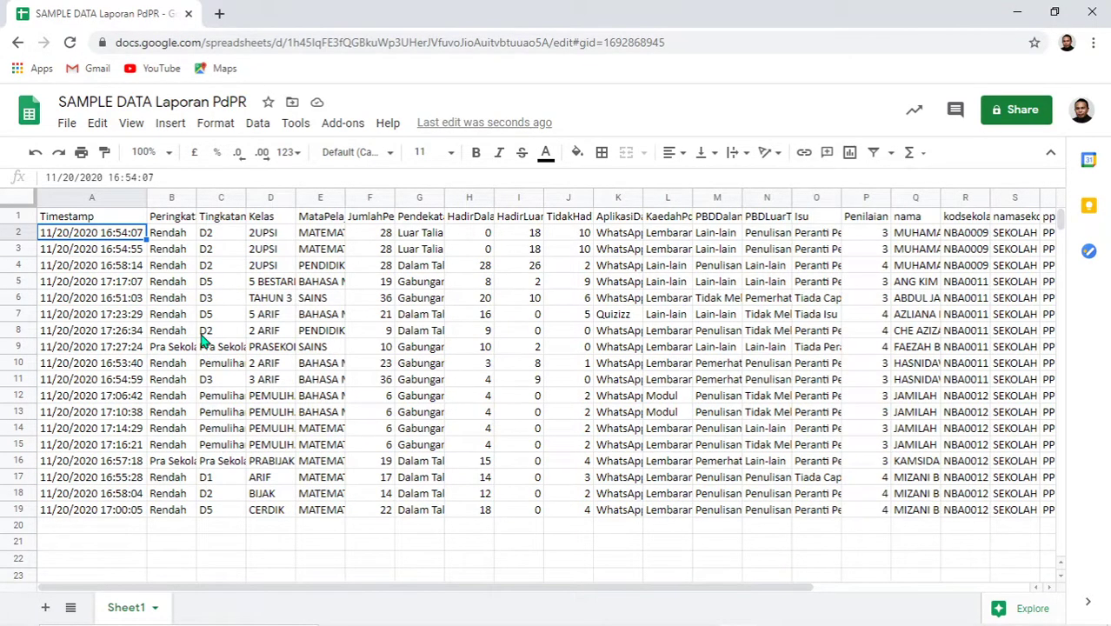
key("Right")
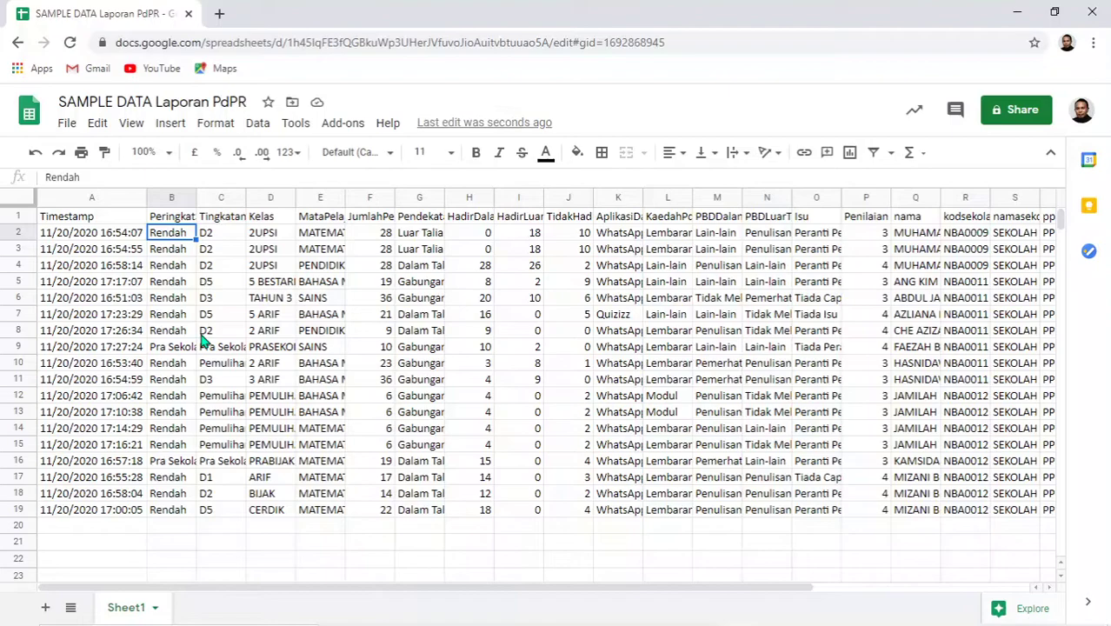
key("Left")
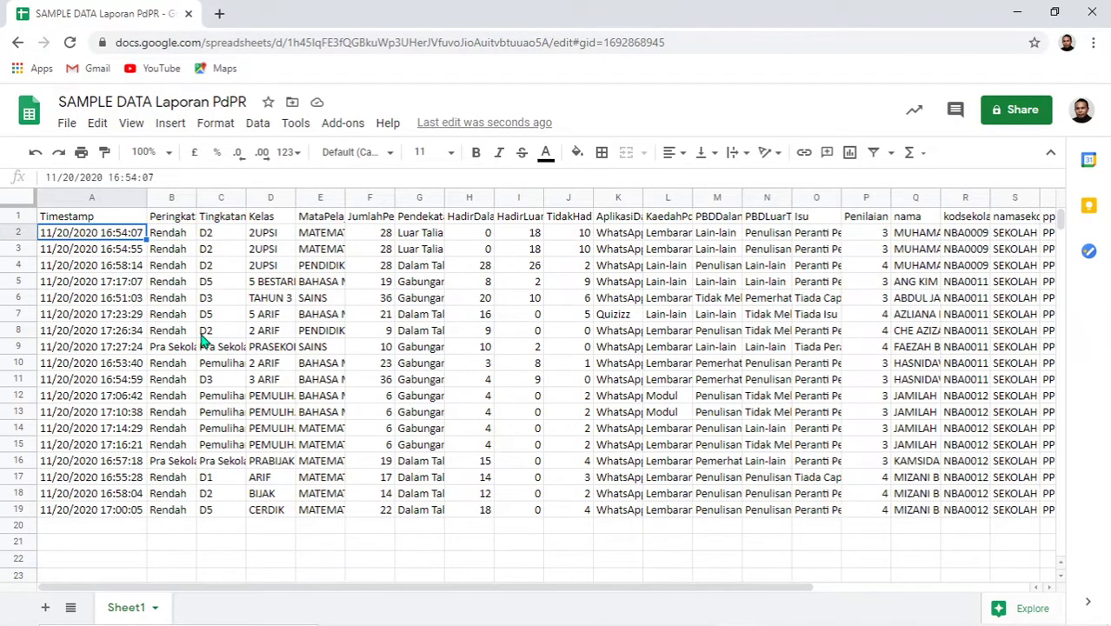
key("Up")
key("Down")
key("Down")
key("Down")
key("Down")
key("Down")
key("Down")
key("Down")
key("Down")
key("Down")
key("Down")
key("Down")
key("Up")
key("Up")
key("Up")
key("Up")
key("Up")
key("Up")
key("Up")
key("Up")
key("Up")
key("Up")
key("Up")
key("Down")
- Examine the fields of the first report record on Sheet1, across the columns from Peringkat to ppd
key("Right")
key("Right")
key("Right")
key("Right")
key("Right")
key("Right")
key("Right")
key("Right")
key("Right")
key("Right")
key("Right")
key("Right")
key("Right")
key("Right")
key("Right")
key("Right")
key("Right")
key("Right")
key("Right")
key("Right")
key("Right")
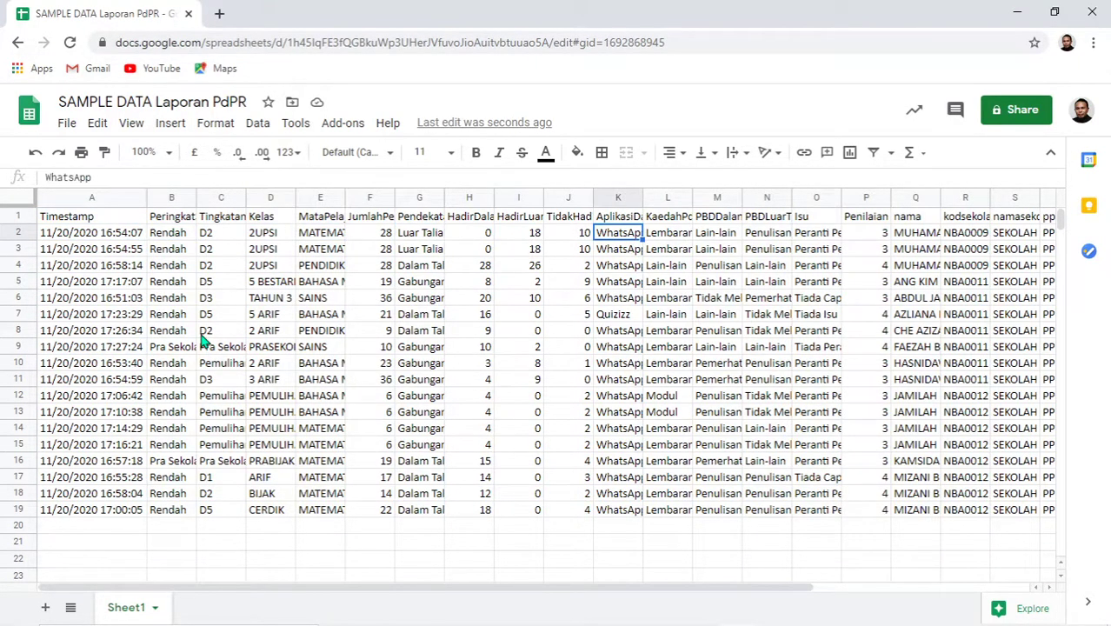
key("Left")
key("Left")
key("Left")
key("Left")
key("Left")
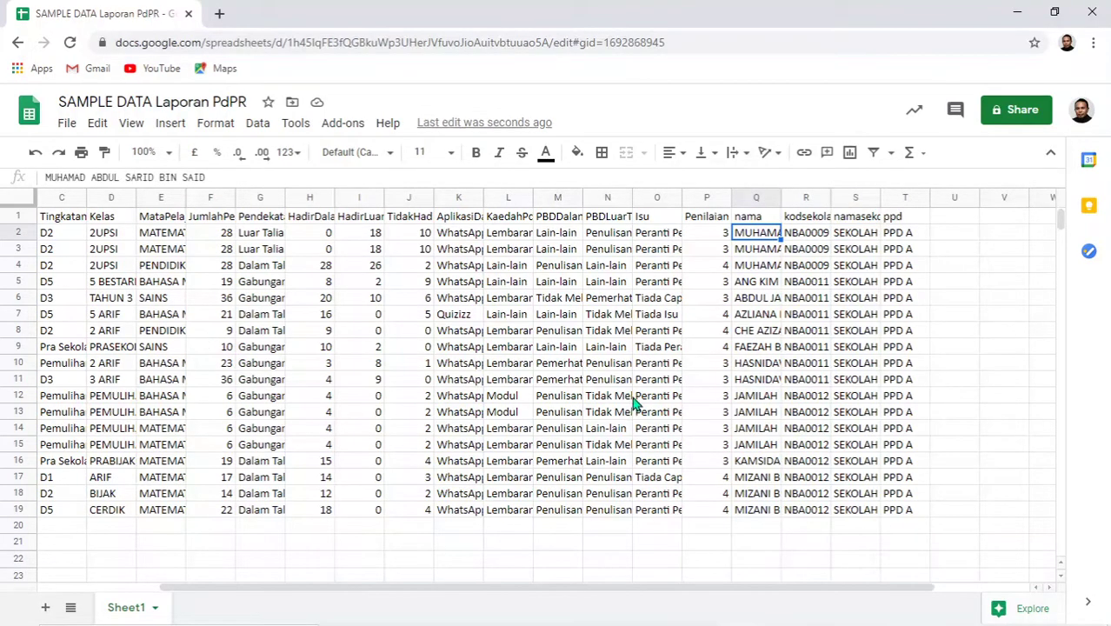
- Fit the width of the nama column (Q) on Sheet1 to its contents and review the repeated teacher names
double_click(783, 196)
left_click(807, 254)
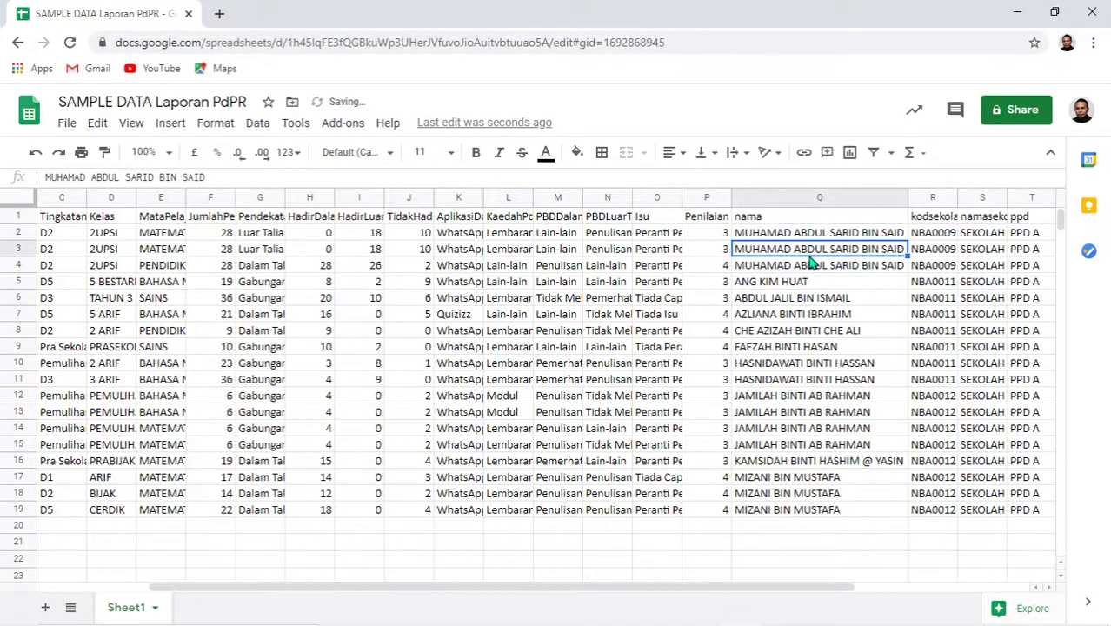
left_click(808, 264)
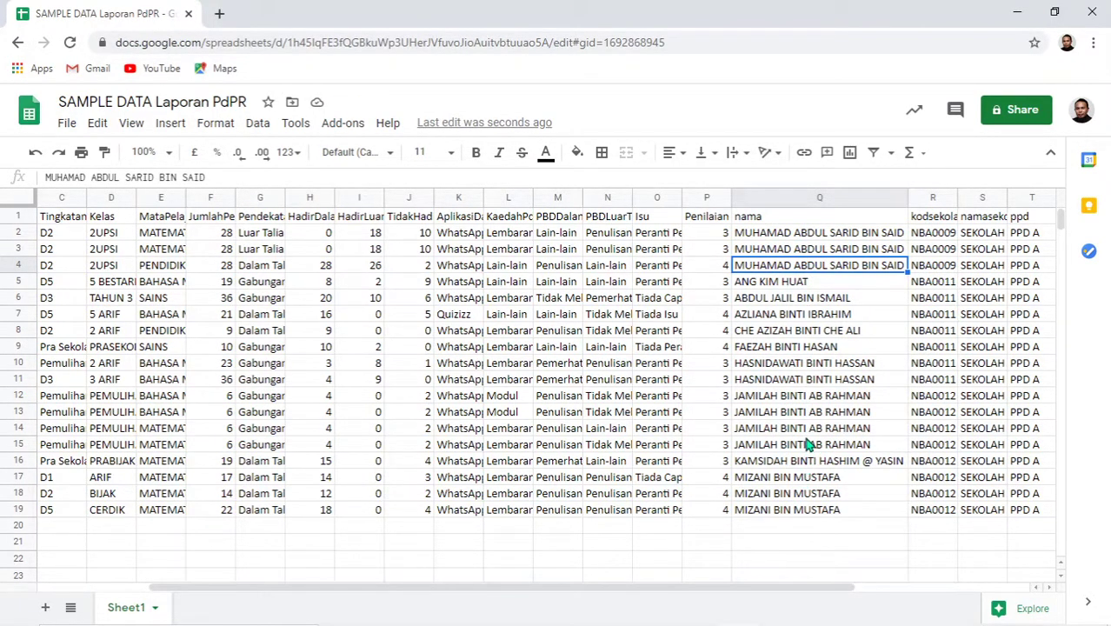
left_click(808, 427)
left_click(813, 411)
left_click(804, 396)
left_click(793, 346)
left_click(780, 298)
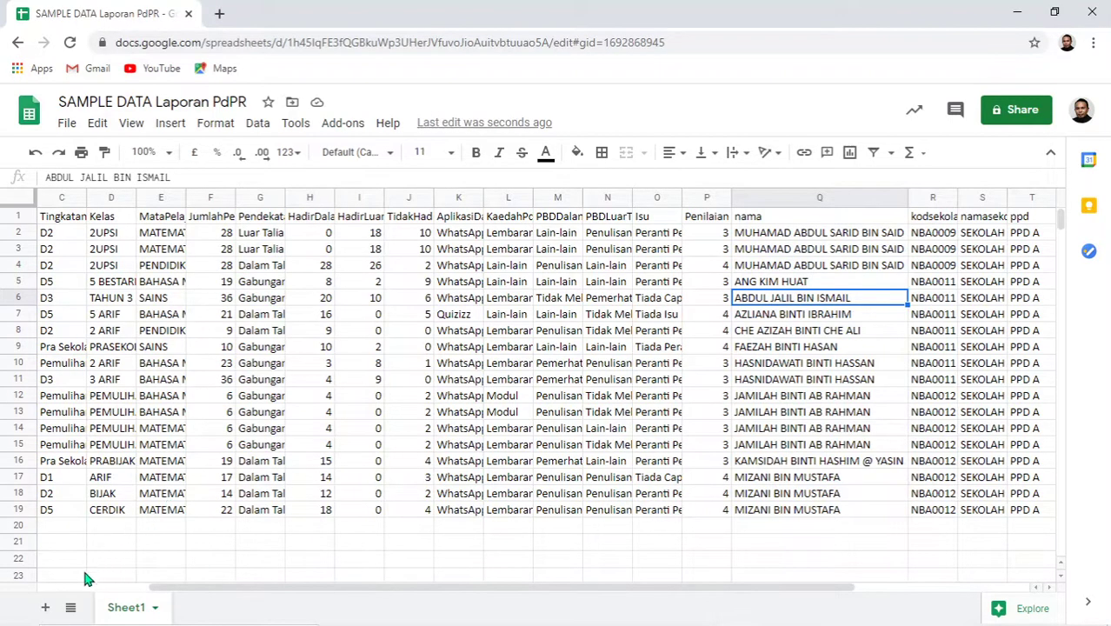
- Add a new blank sheet to the spreadsheet
left_click(47, 607)
left_click(47, 608)
left_click(47, 608)
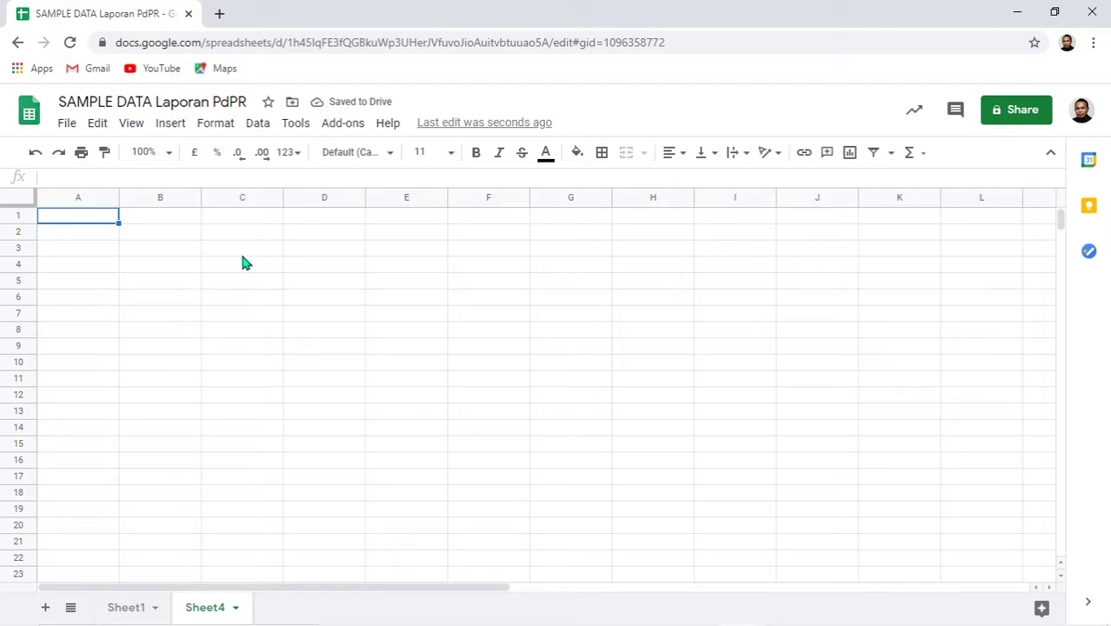
- In cell A1 of the new sheet, enter a UNIQUE formula on Sheet1!Q:Q to list each teacher name once
type("=")
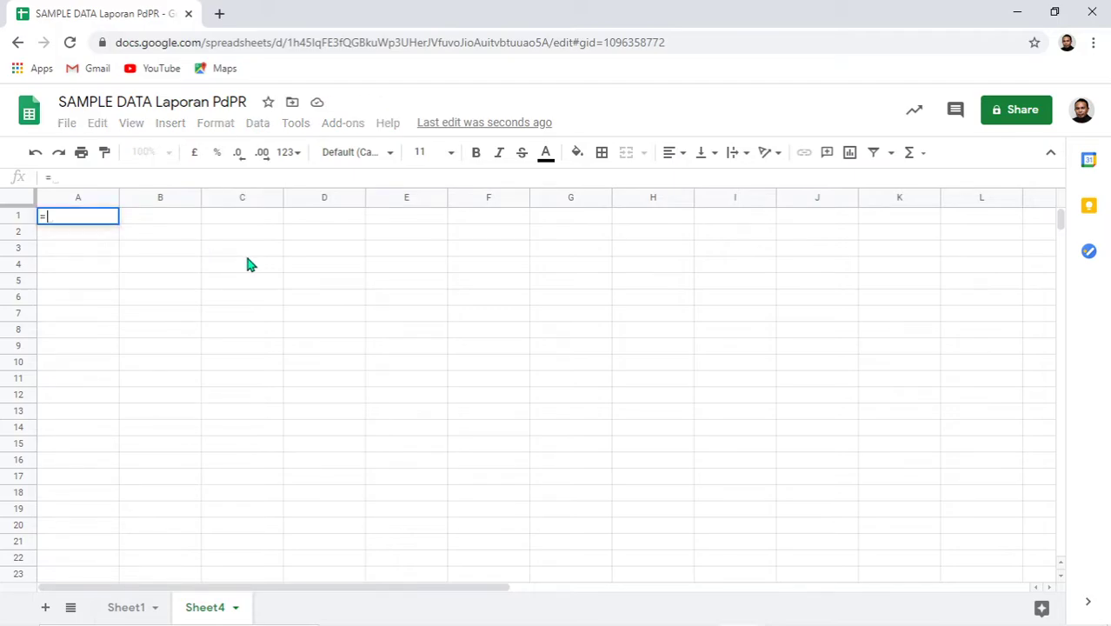
type("uni")
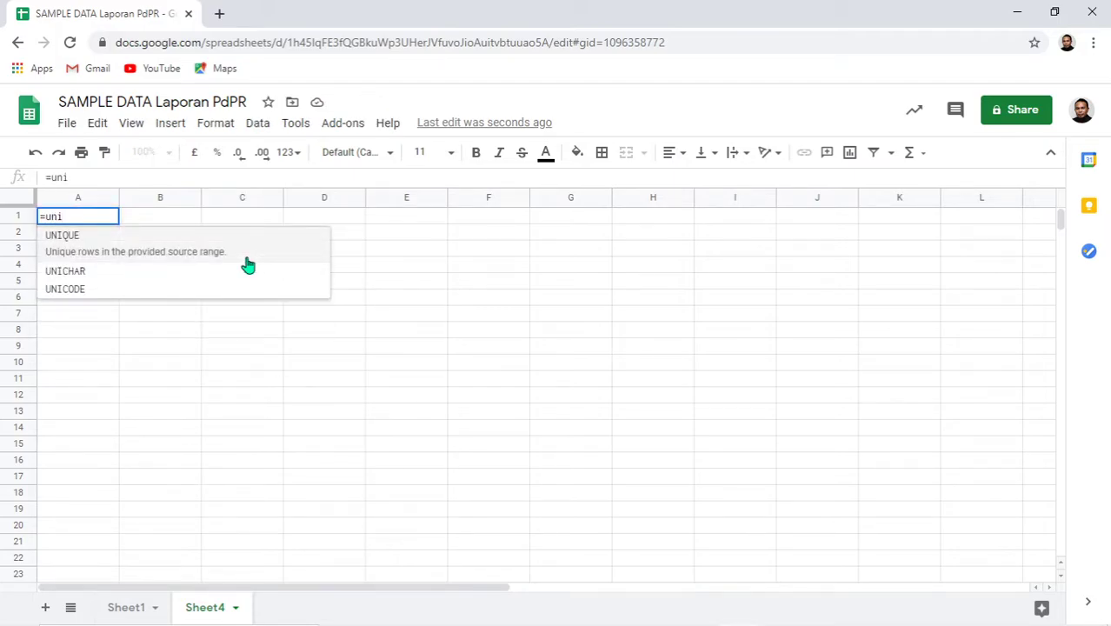
left_click(102, 253)
left_click(132, 608)
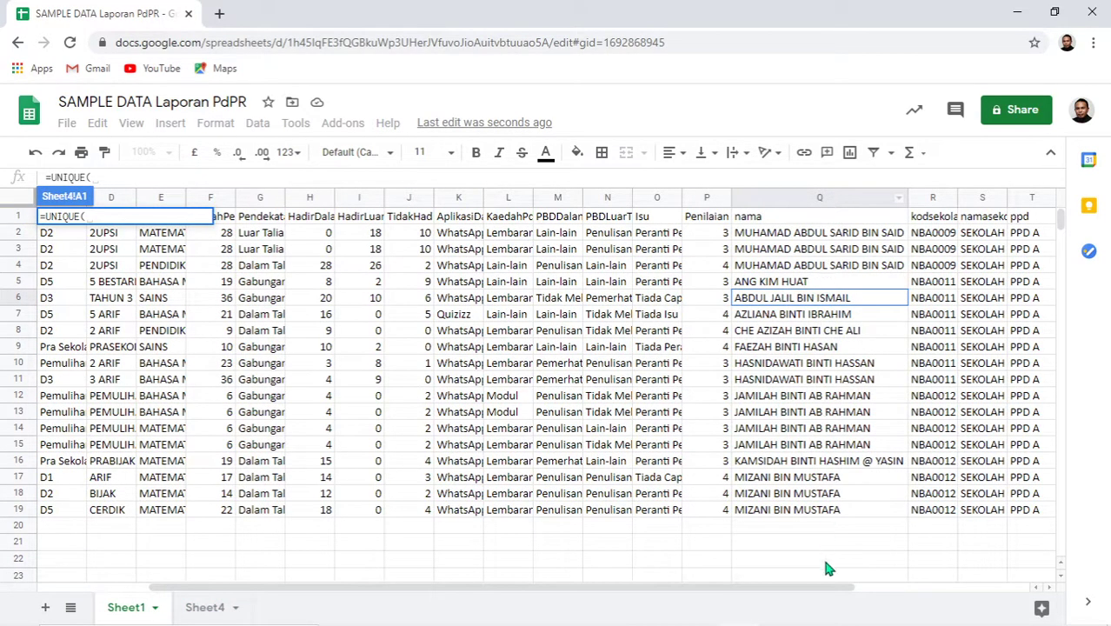
left_click(817, 201)
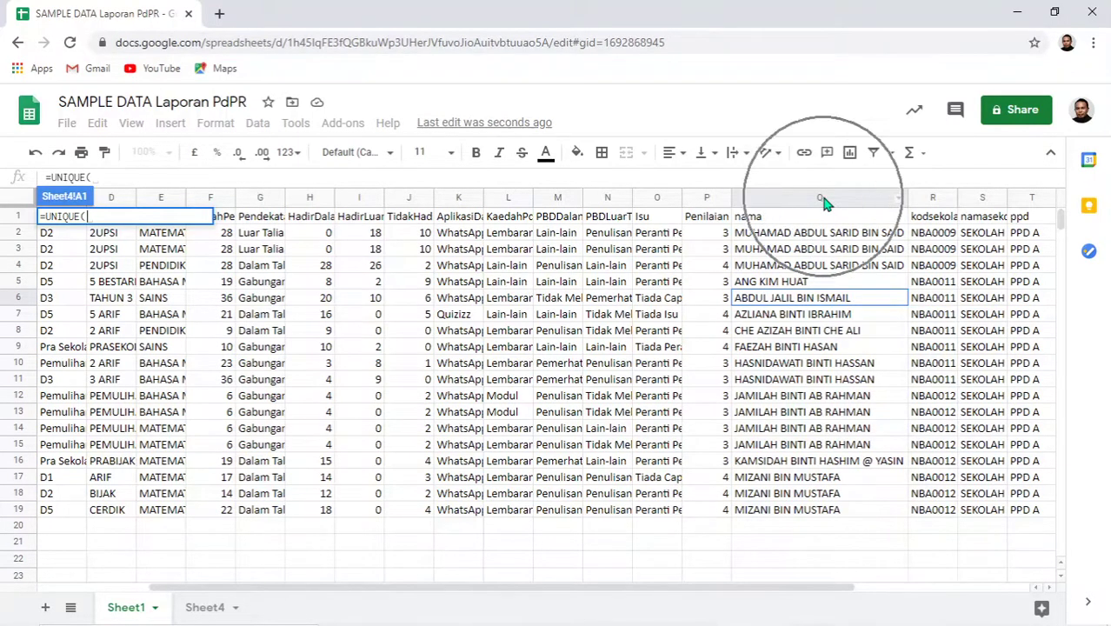
left_click(822, 200)
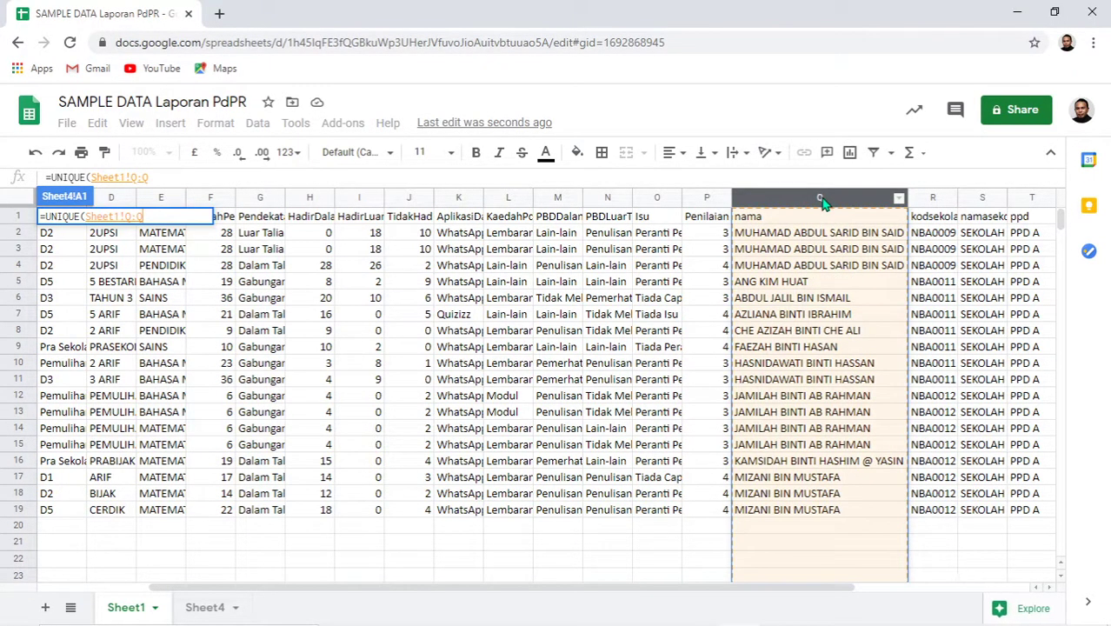
key("Return")
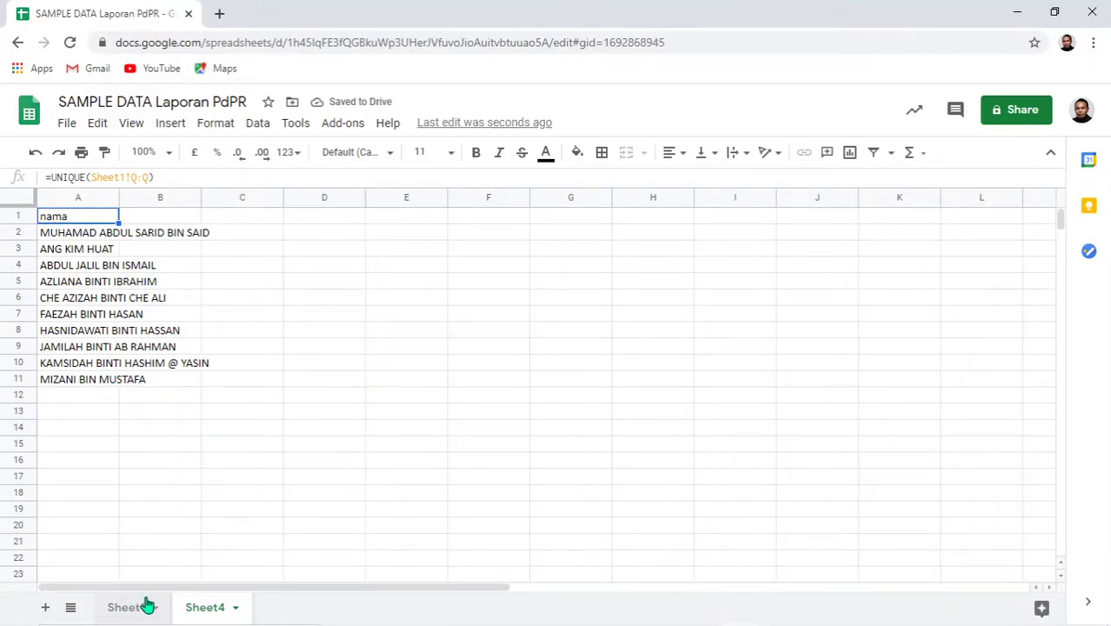
- Change the nama header in cell Q1 of Sheet1 to NAMA GURU
left_click(132, 607)
left_click(807, 223)
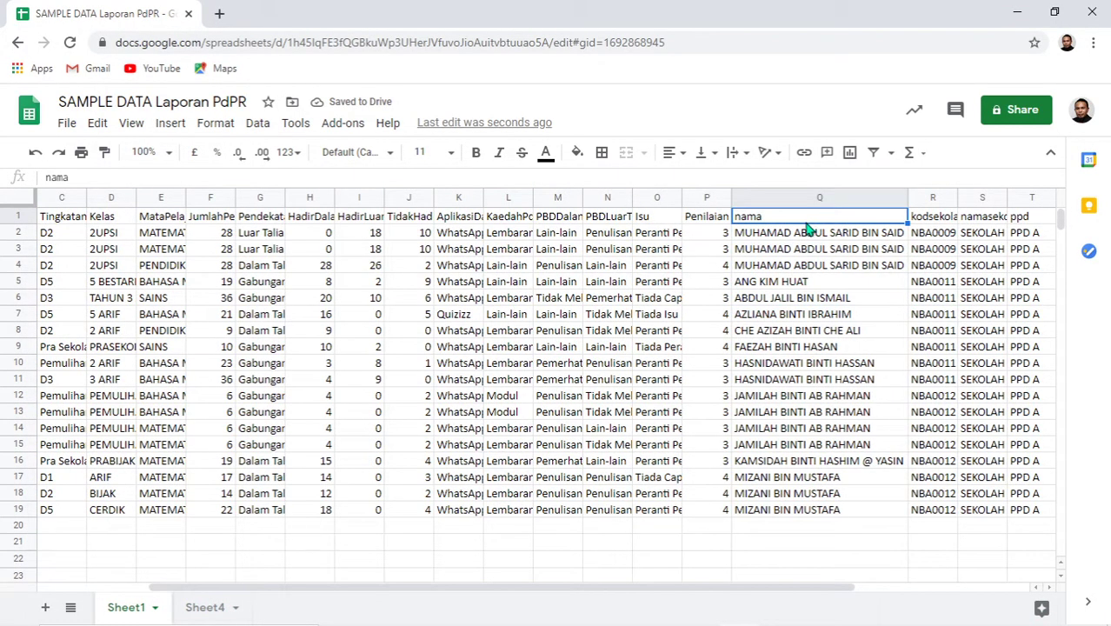
type("NAMA GURU")
key("Return")
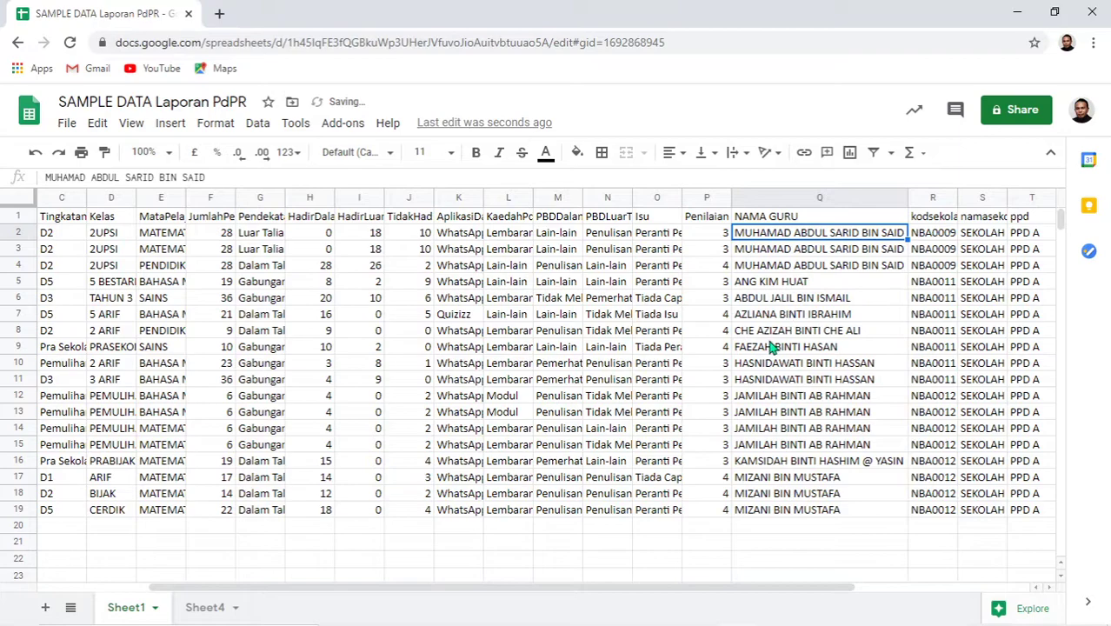
- Fit the width of column A on Sheet4 to the listed teacher names
left_click_drag(602, 591, 287, 578)
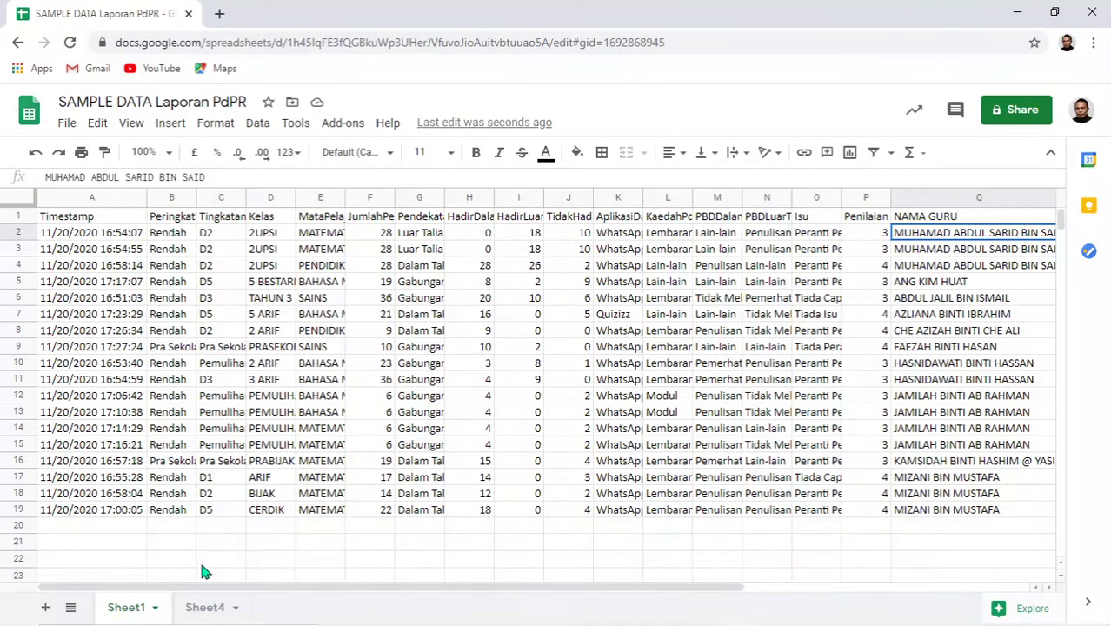
left_click(205, 607)
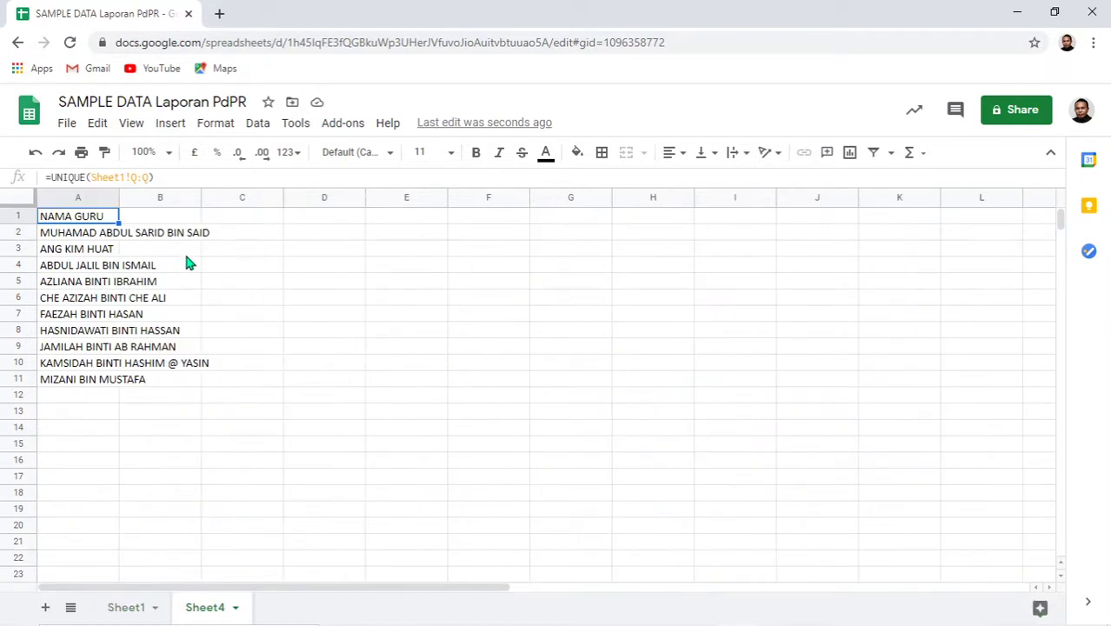
left_click_drag(121, 201, 121, 202)
double_click(122, 202)
- Enter the date 20/11/2020 as the column header in cell B1 of Sheet4
left_click(248, 215)
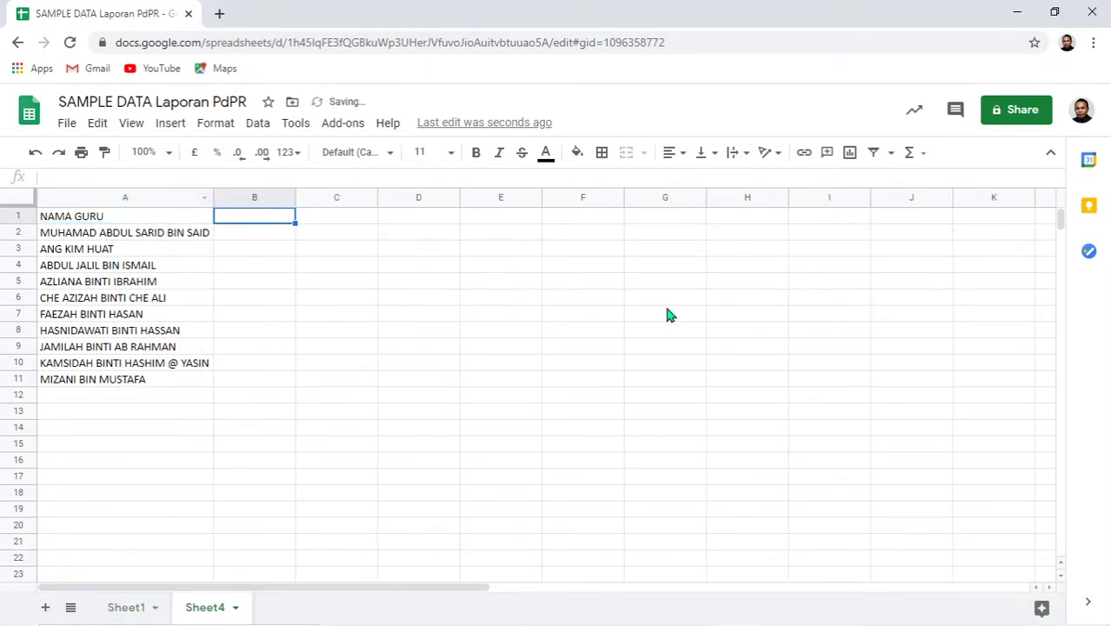
type("20")
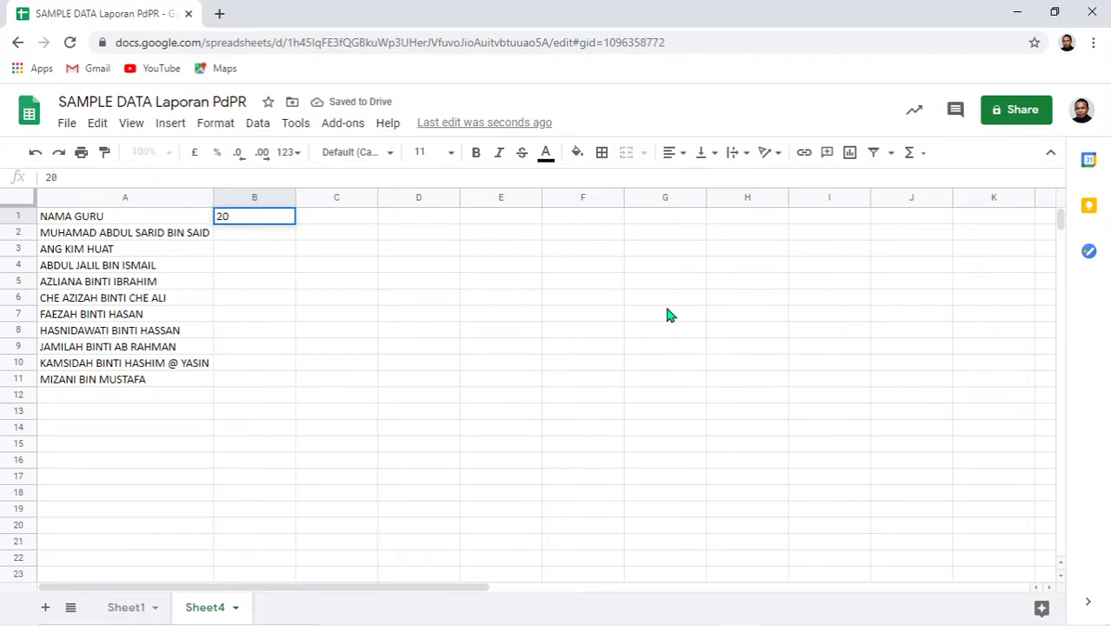
type("/11/2")
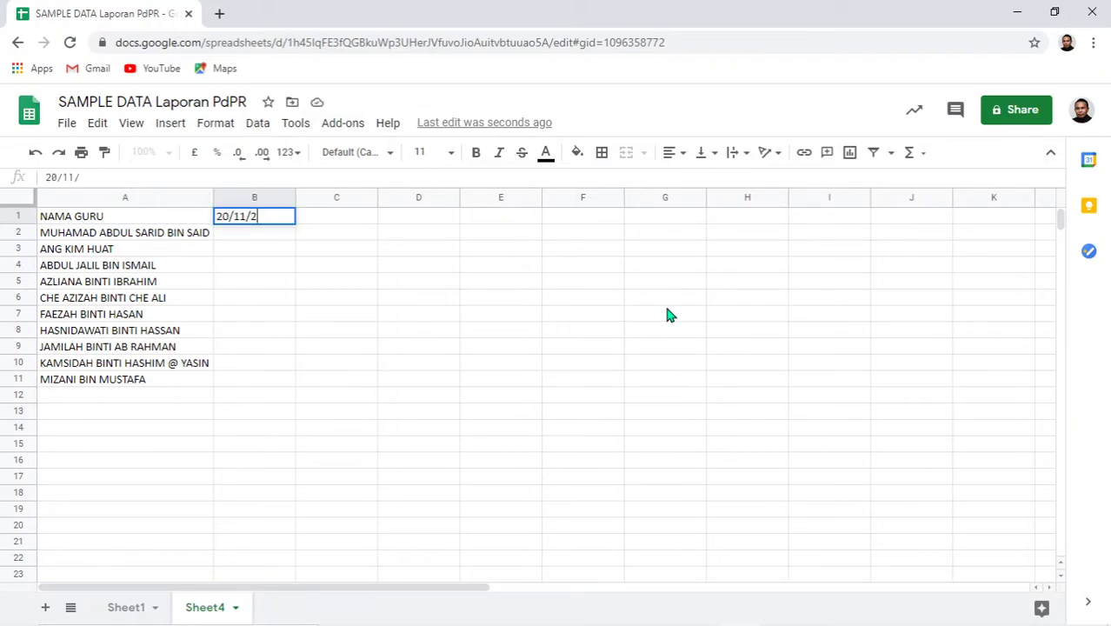
type("020")
key("Return")
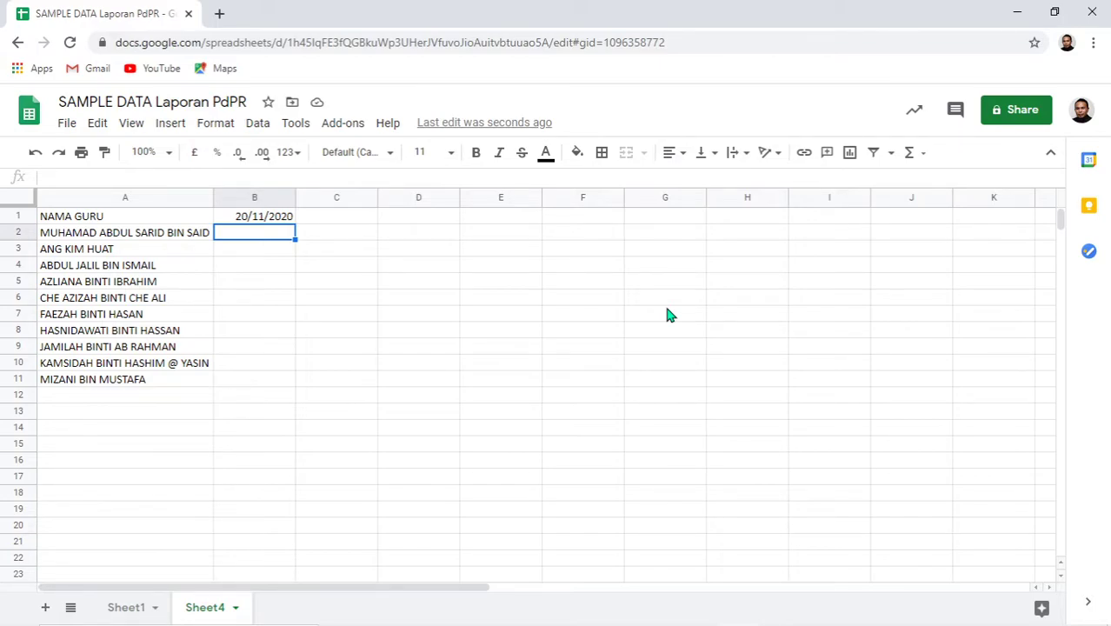
- In cell B2 of Sheet4, enter =COUNTIFS(Sheet1!Q:Q,A2) to count the first teacher's reports
type("=")
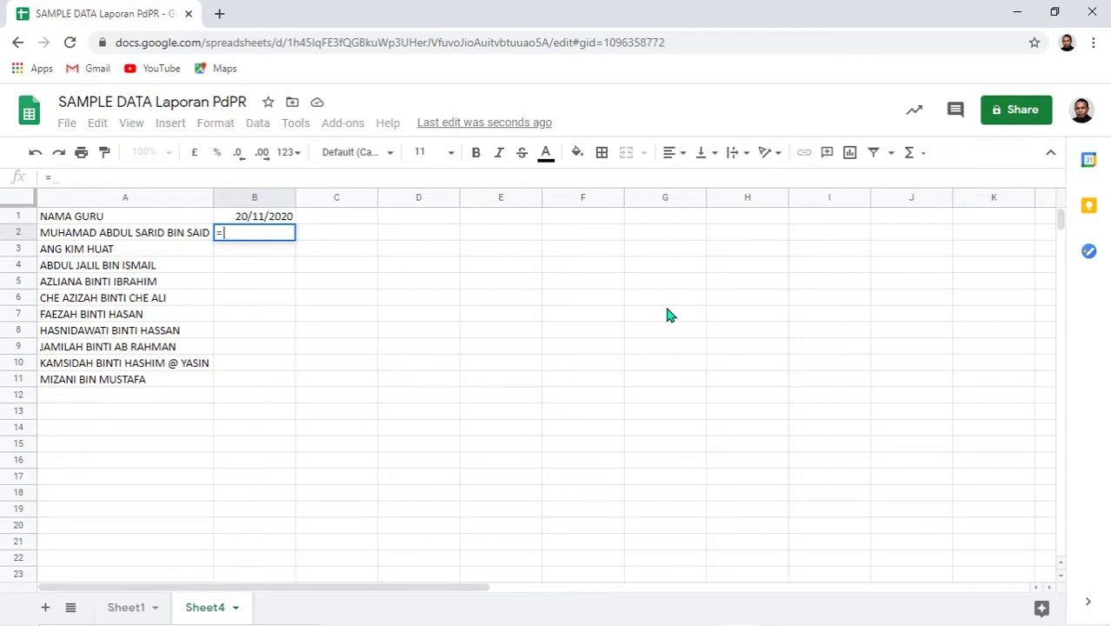
type("COU")
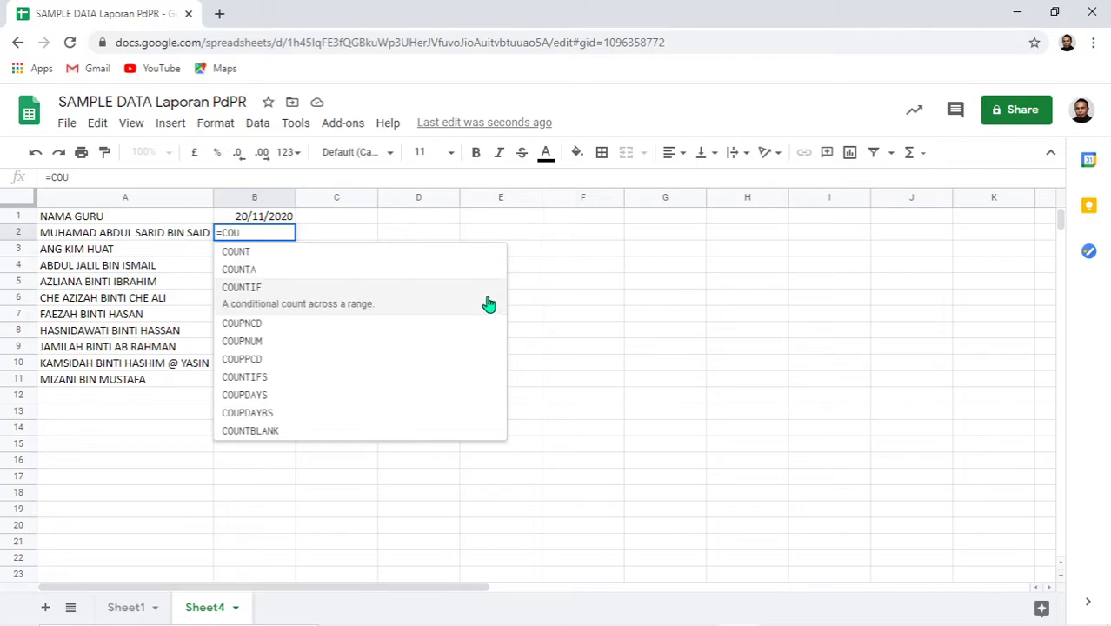
left_click(290, 363)
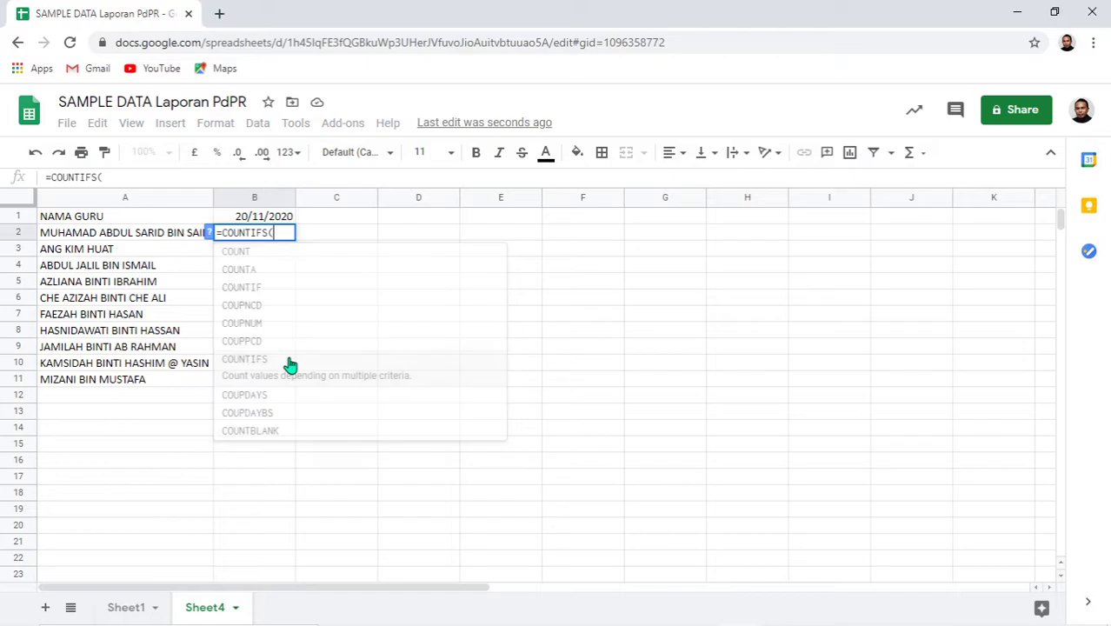
left_click(131, 609)
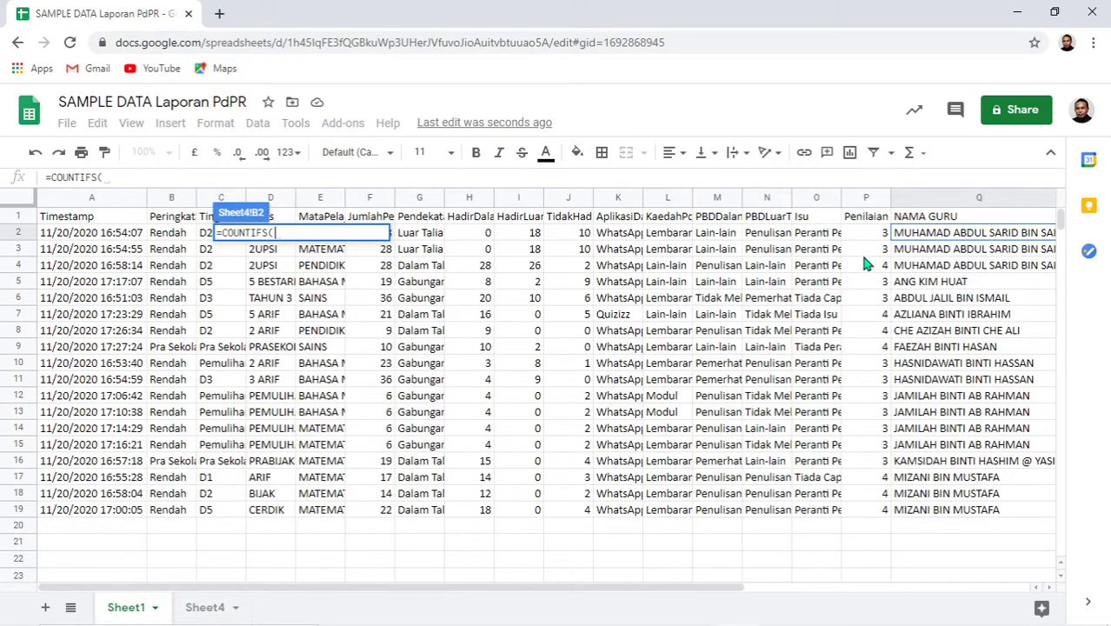
left_click(963, 205)
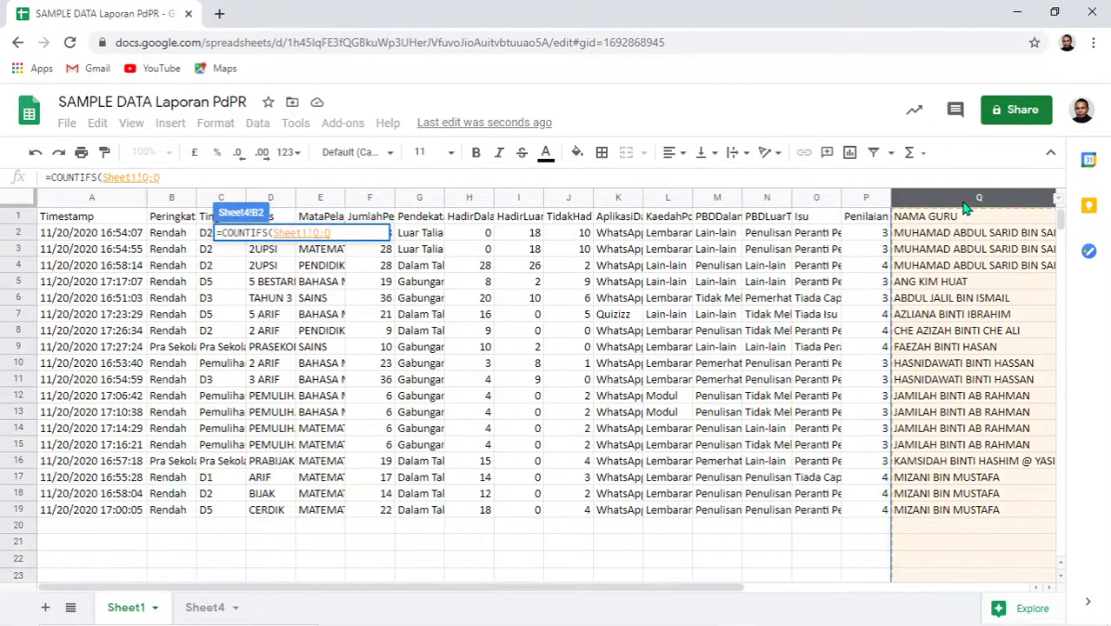
type(",")
left_click(207, 609)
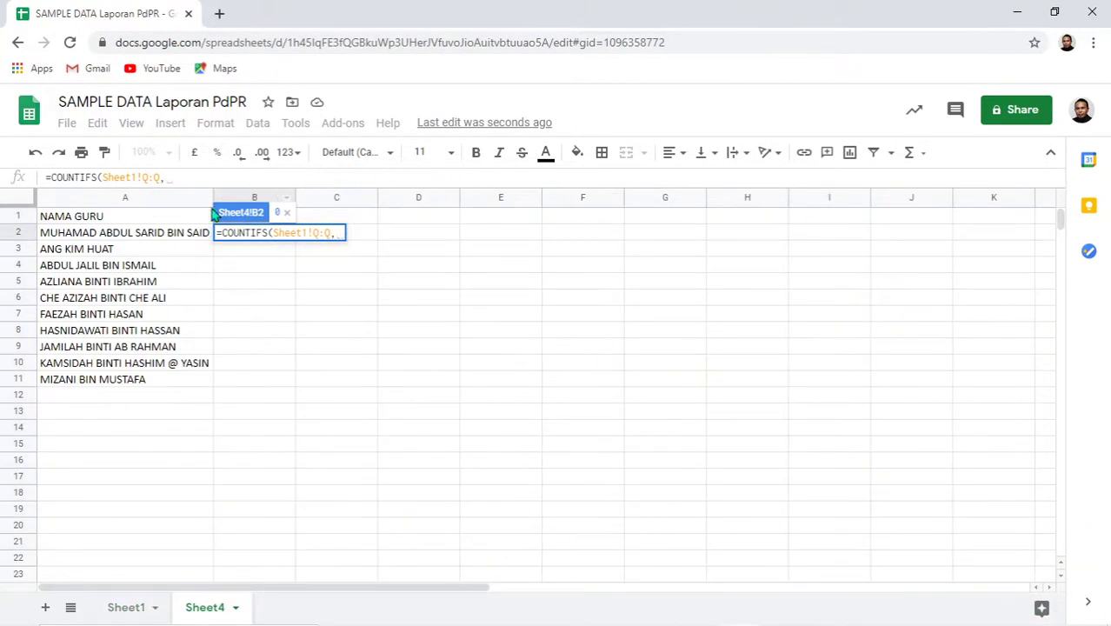
left_click(128, 235)
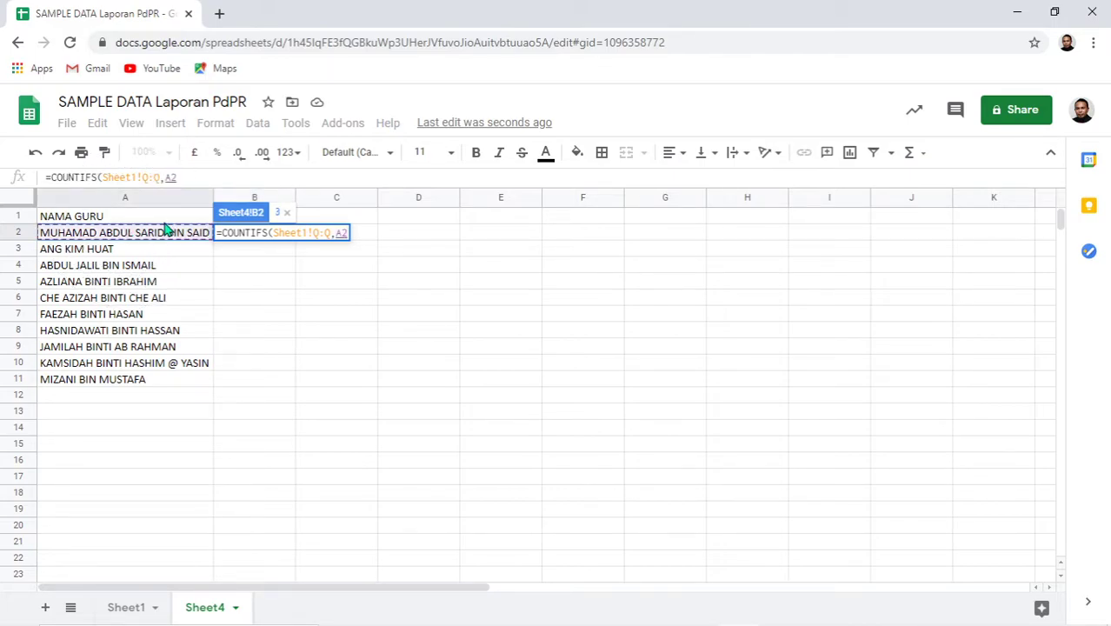
type(")")
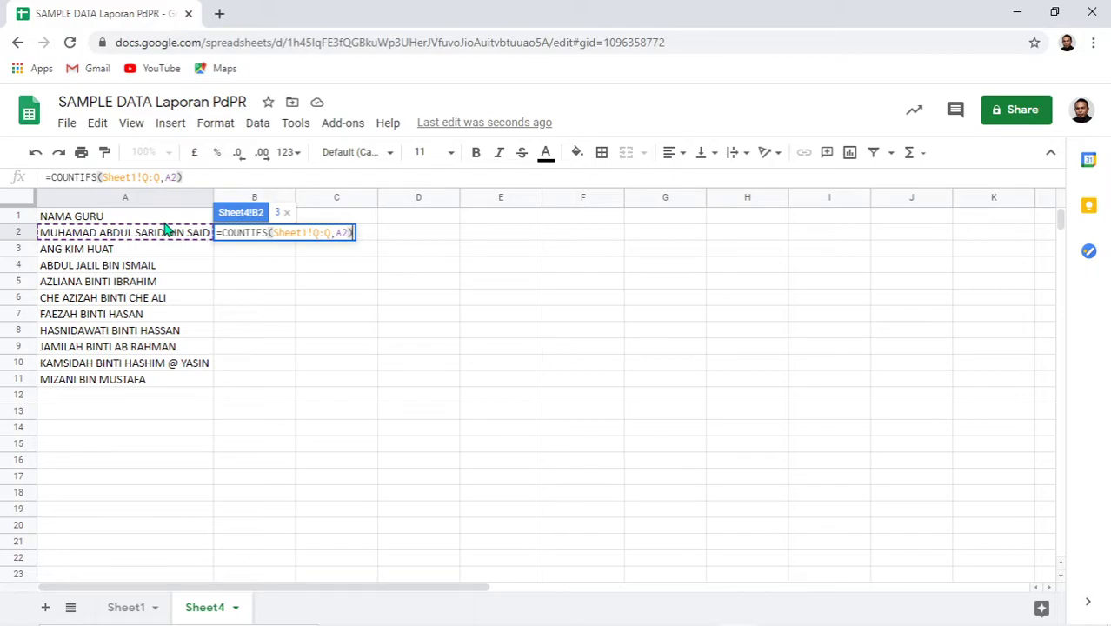
key("Return")
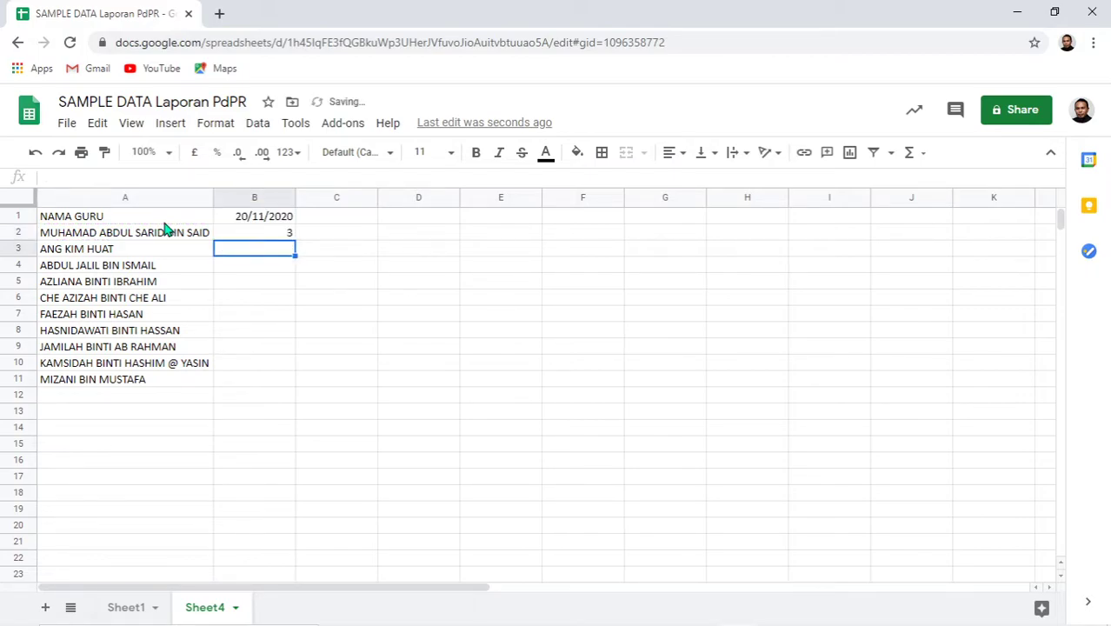
- Center the contents of column B on Sheet4 horizontally
left_click(271, 199)
left_click(673, 153)
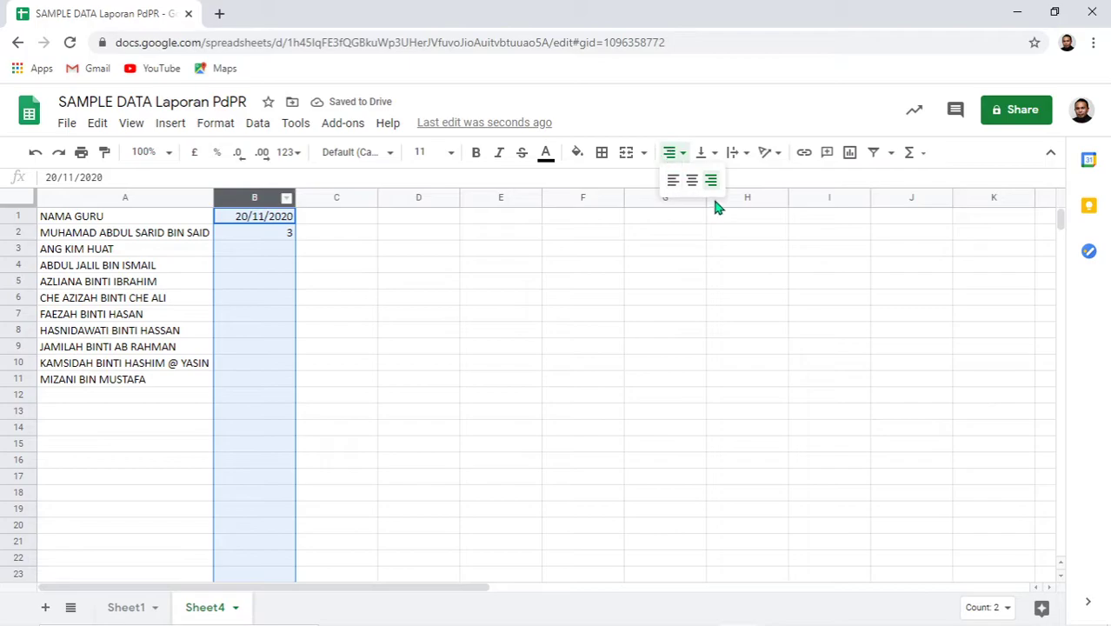
left_click(691, 182)
left_click(608, 390)
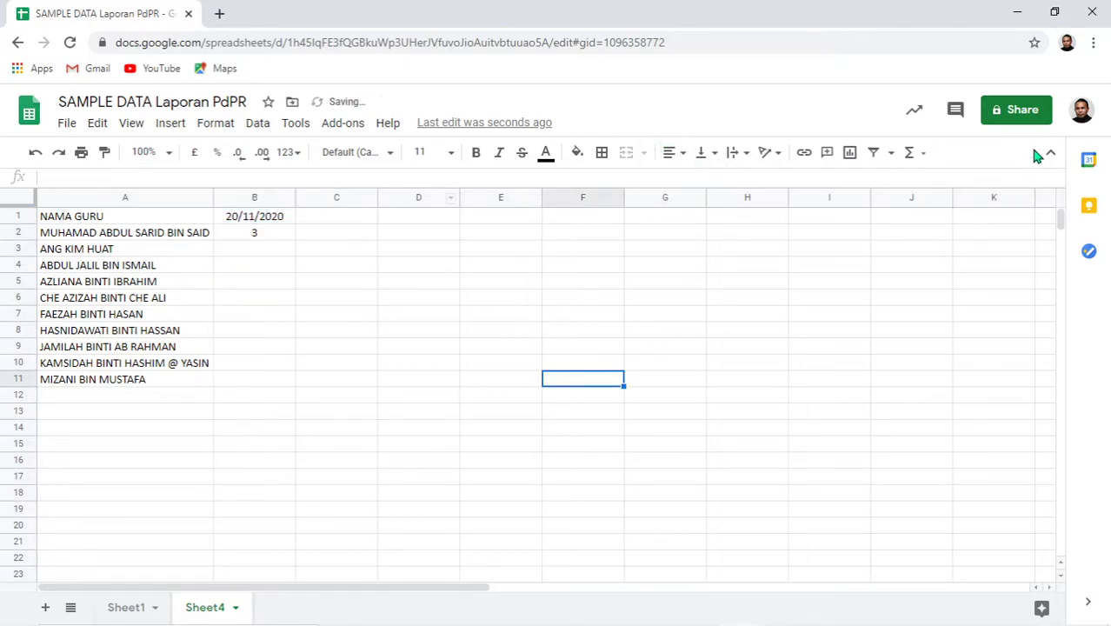
- Set the browser page zoom to 150%
left_click(1093, 42)
left_click(1044, 194)
left_click(1044, 194)
left_click(1044, 194)
left_click(1043, 194)
left_click(1046, 194)
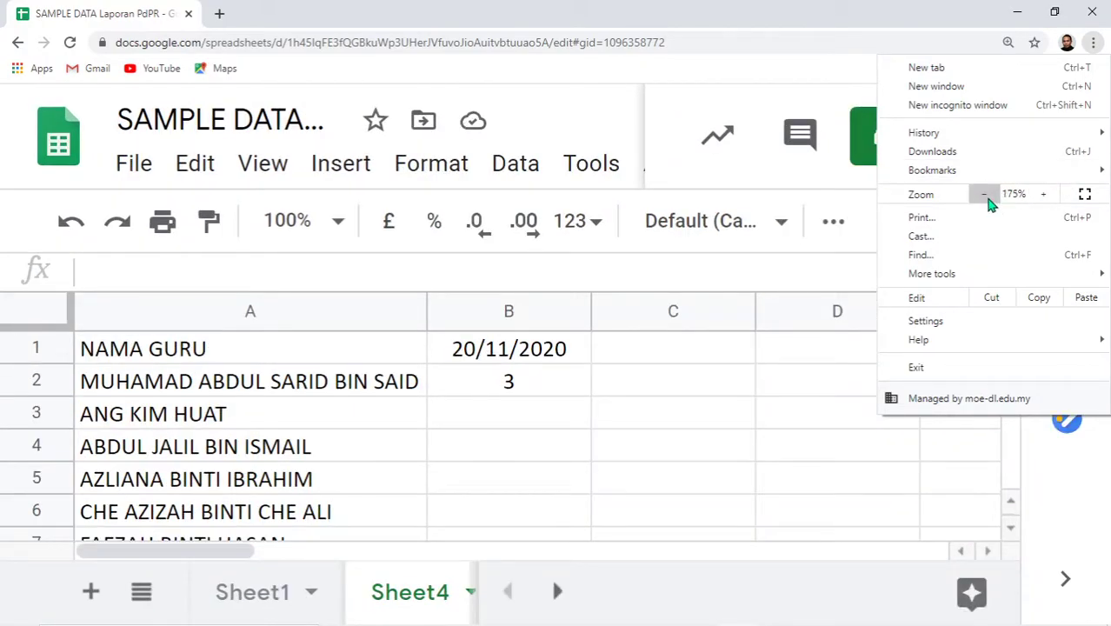
left_click(989, 200)
left_click(989, 199)
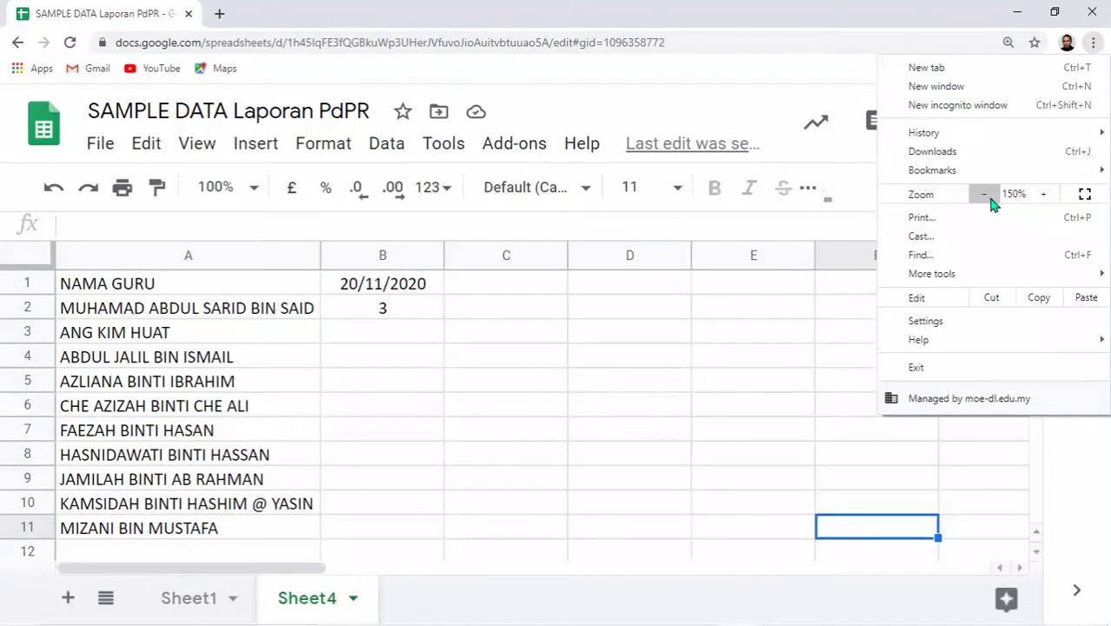
left_click(580, 301)
scroll(365, 365, "down", 2)
scroll(360, 384, "up", 2)
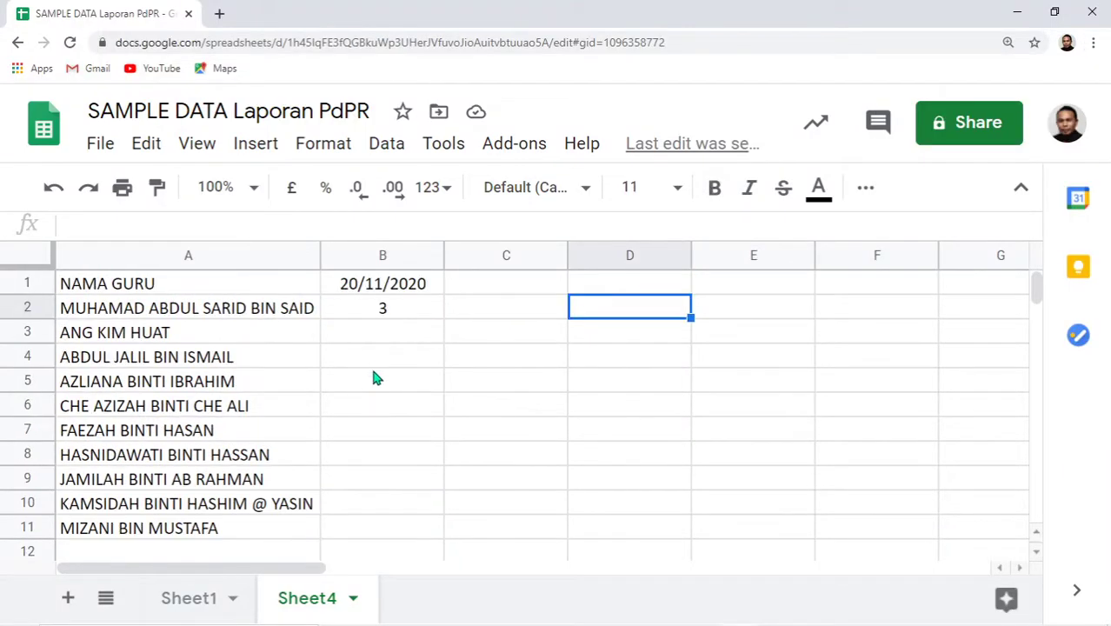
- Change the formula in cell B2 of Sheet4 to =IF(COUNTIFS(Sheet1!Q:Q,A2)>=1,1,0)
left_click(396, 313)
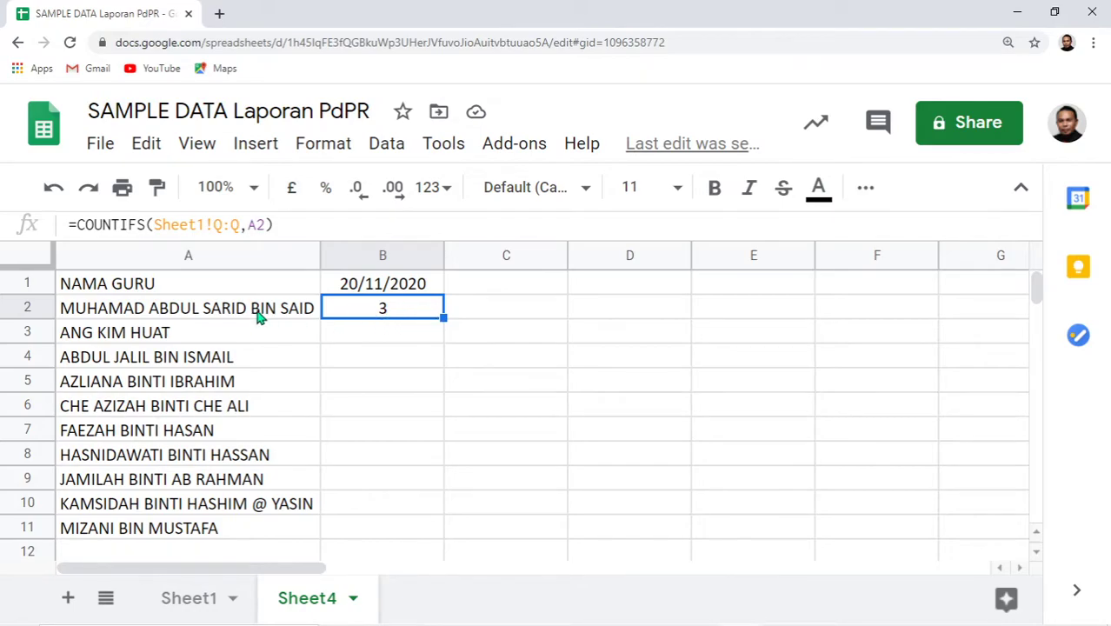
left_click(263, 315)
left_click(361, 313)
left_click(111, 225)
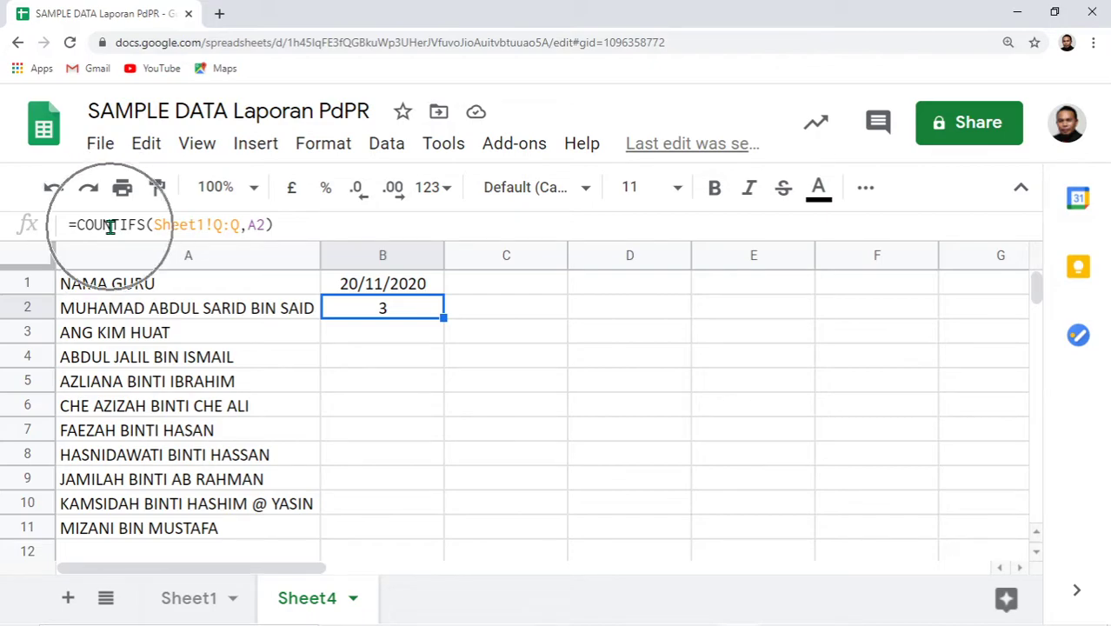
left_click(110, 225)
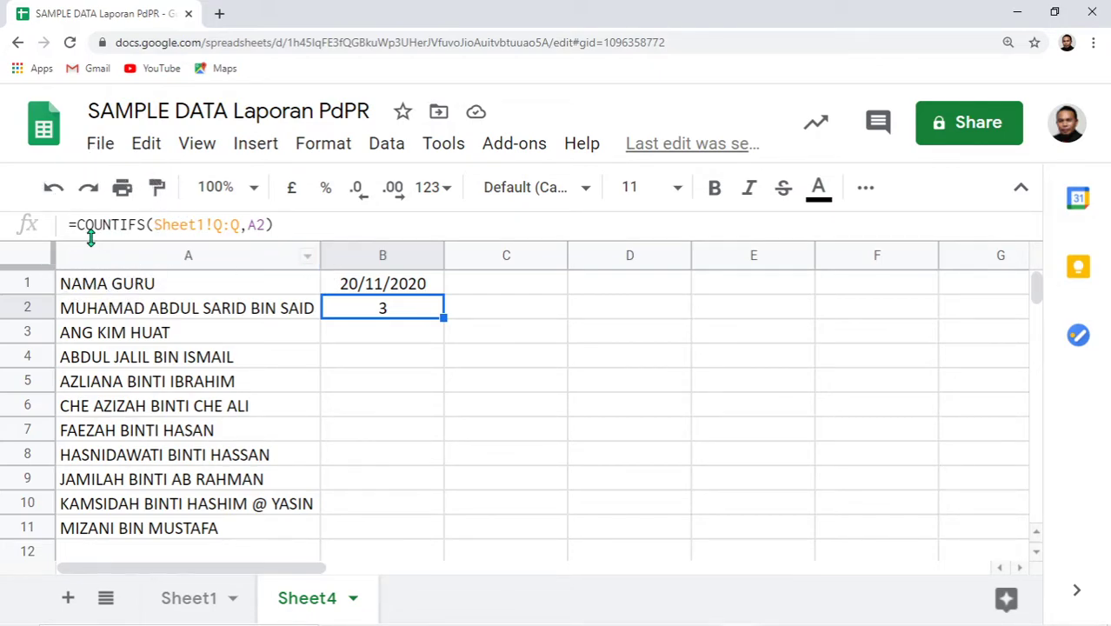
left_click(79, 228)
type("I")
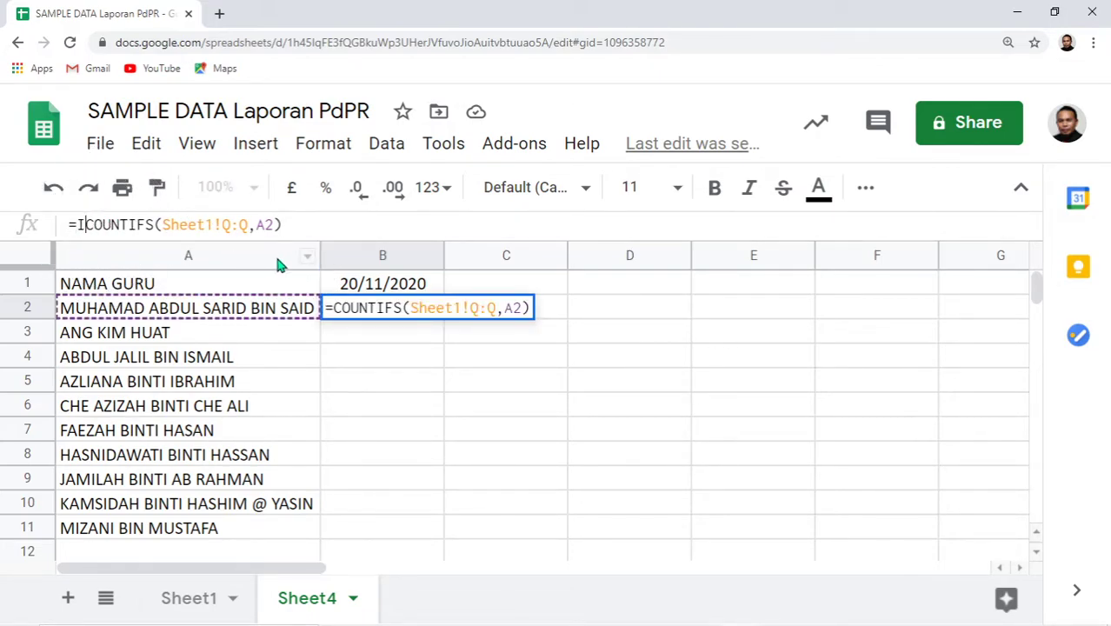
type("F")
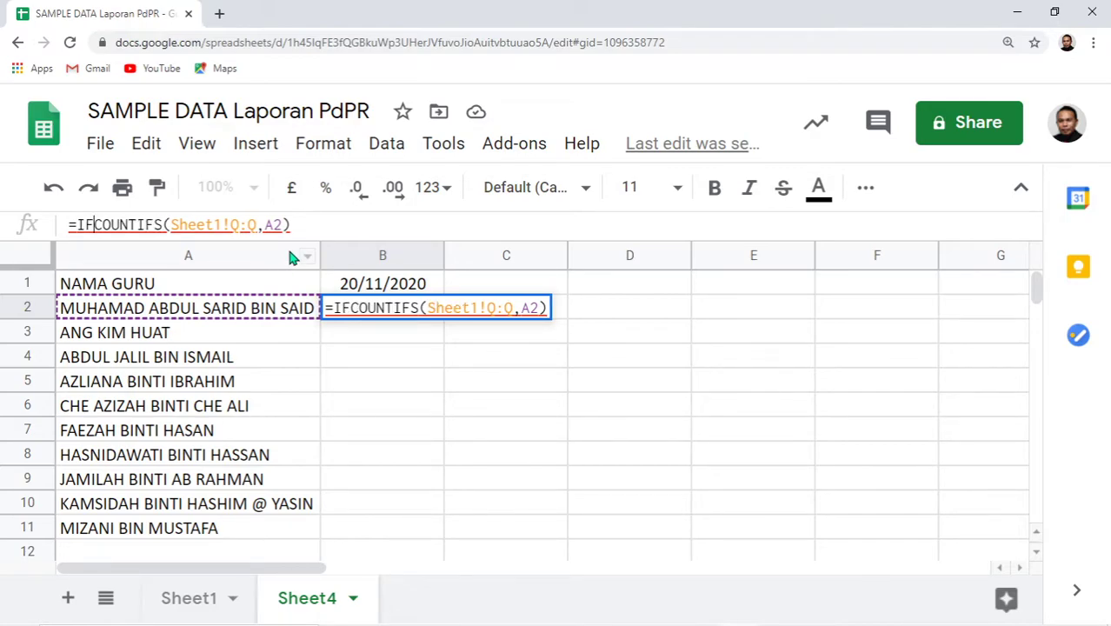
type("(")
left_click(314, 226)
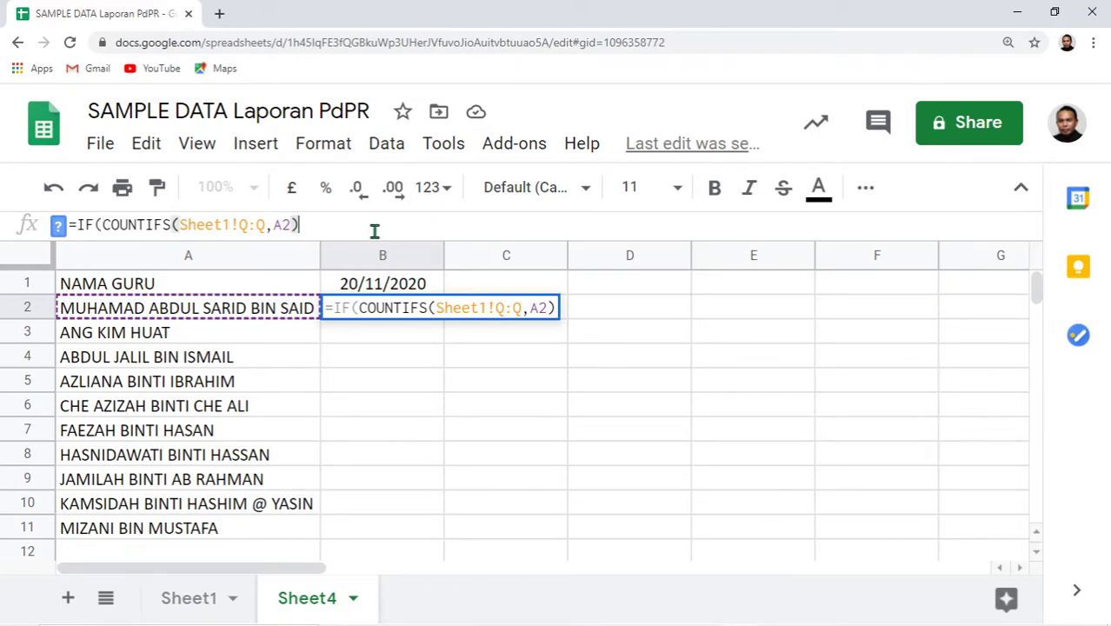
type(">=1")
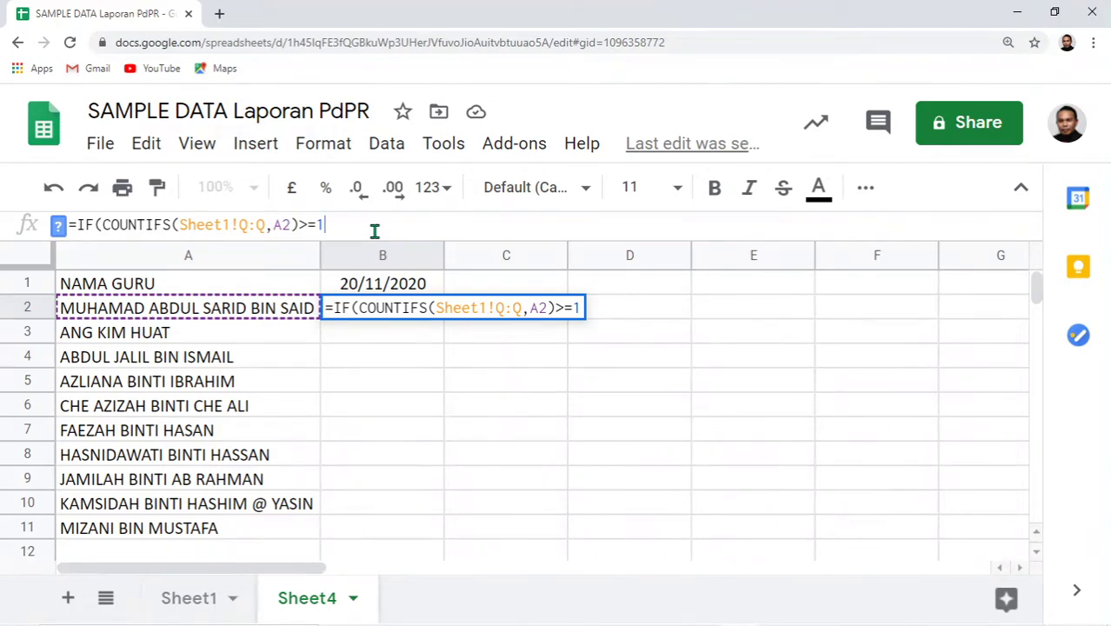
type(",")
type("1,1")
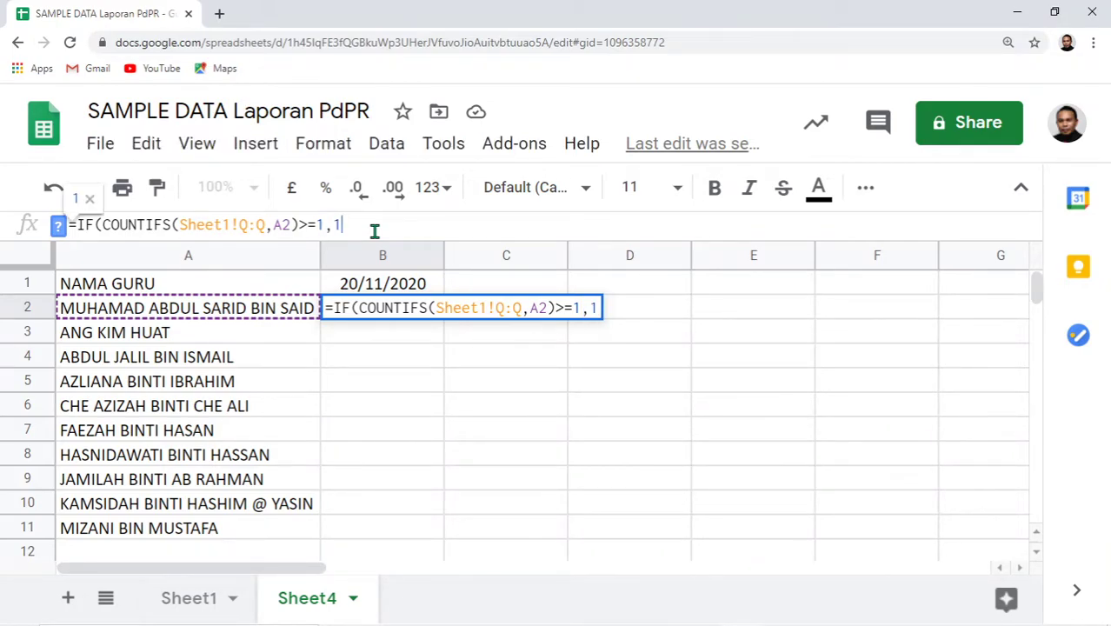
type(",0")
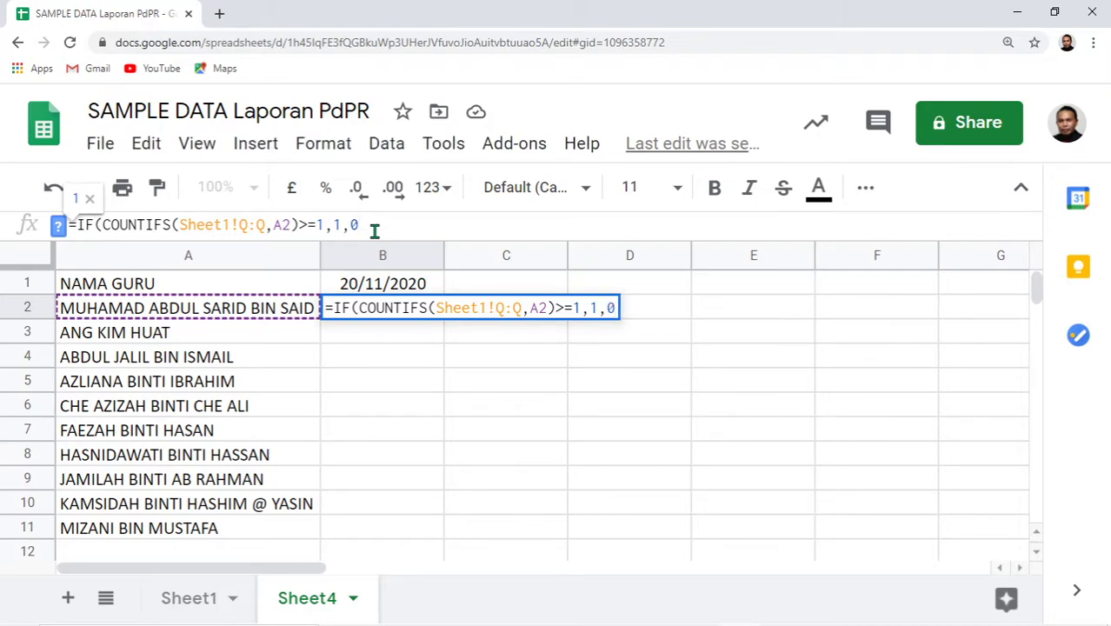
type(")")
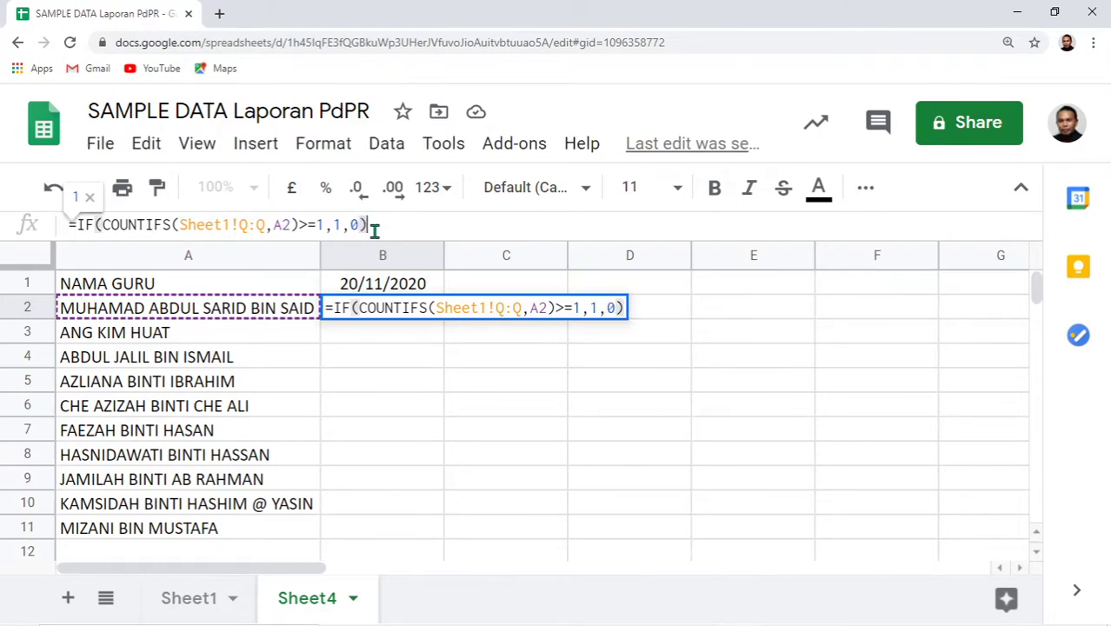
key("Return")
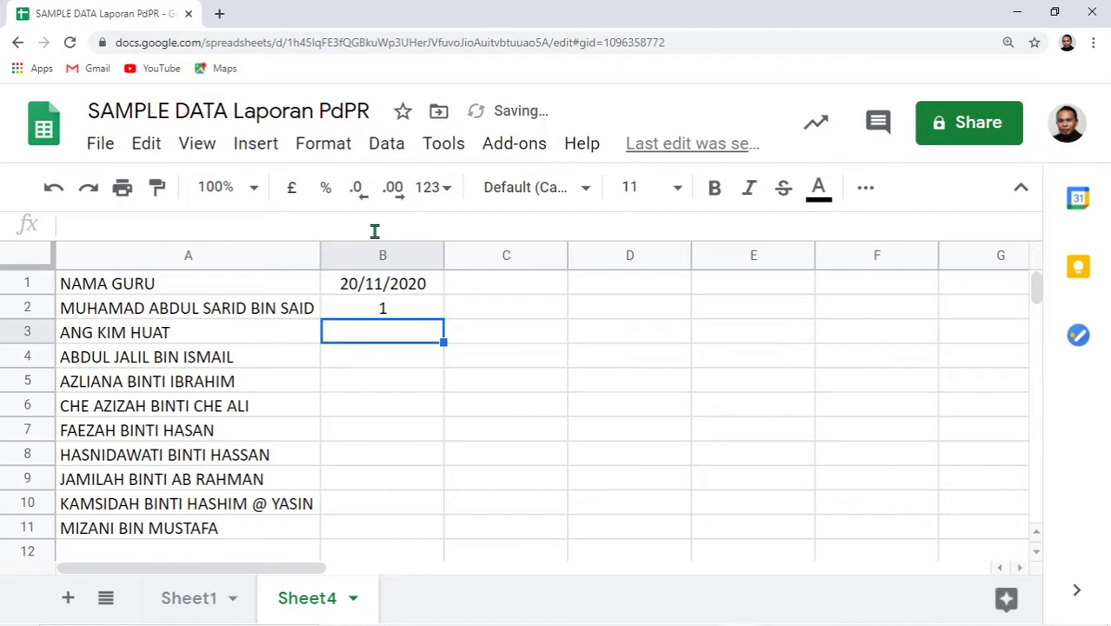
- Wrap the IF formula in cell B2 of Sheet4 in the ARRAYFORMULA function
left_click(380, 308)
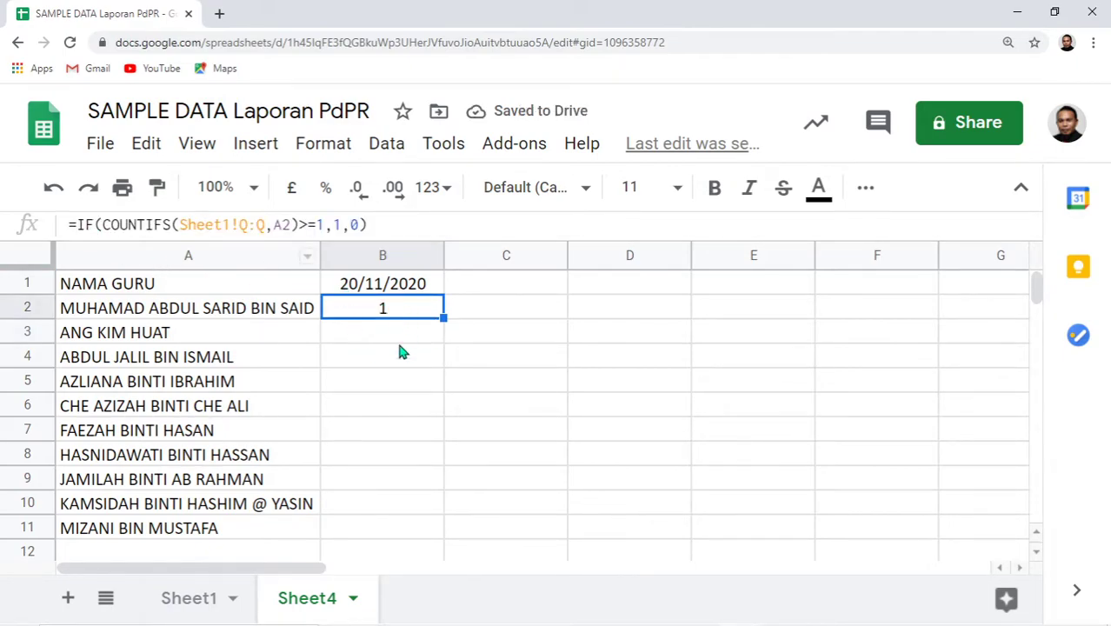
left_click(81, 224)
left_click(78, 224)
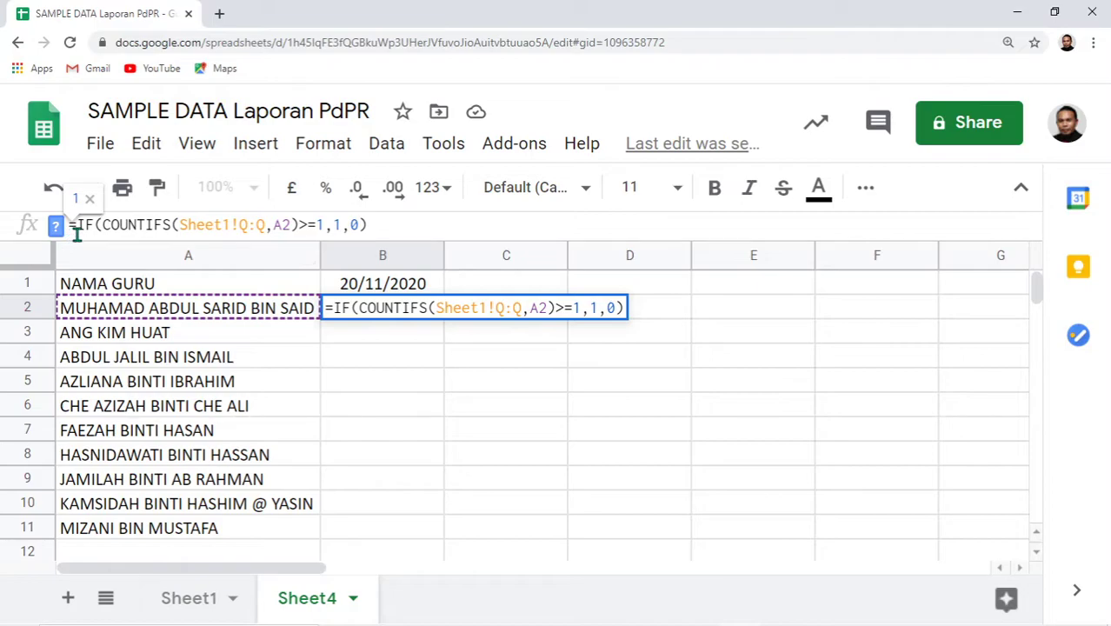
type("AARY")
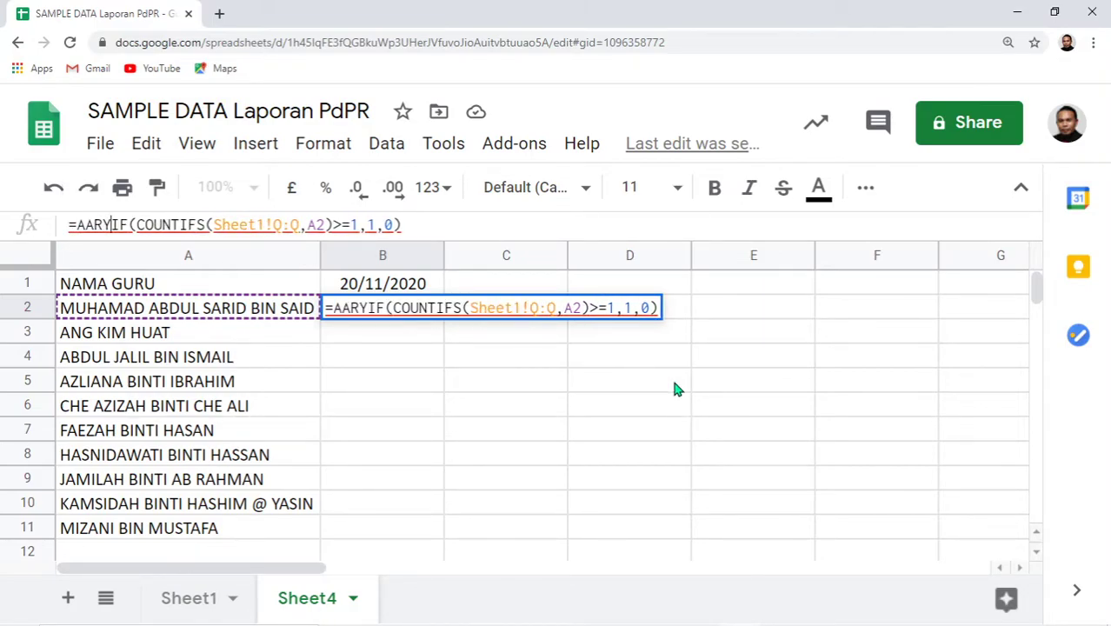
key("BackSpace")
key("BackSpace")
key("BackSpace")
type("RRAYFORMULA(")
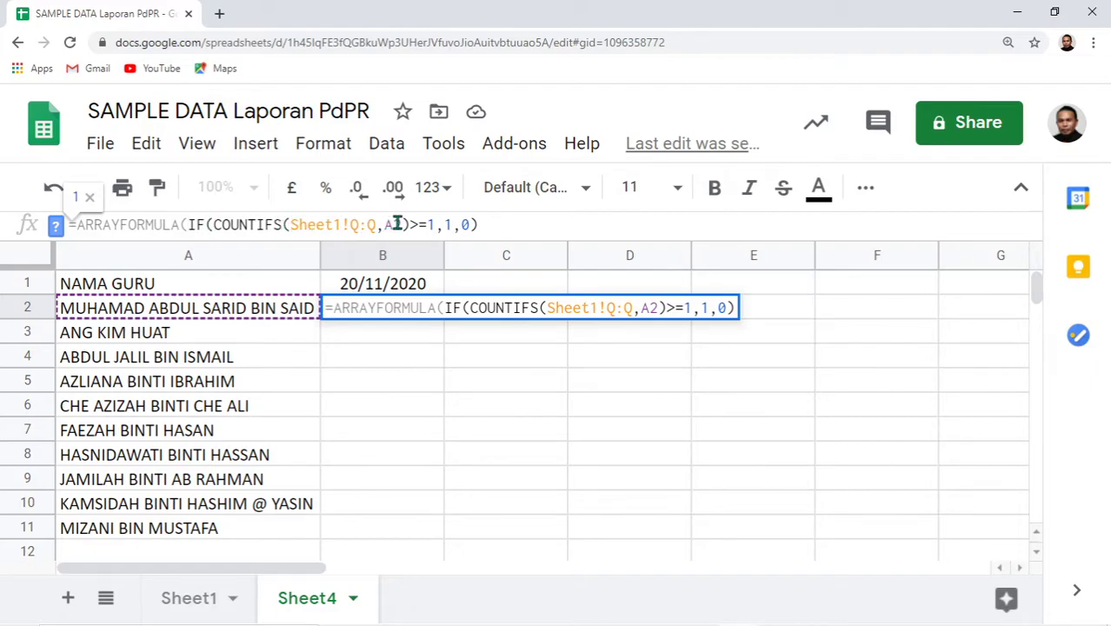
- Extend the COUNTIFS criterion in the B2 formula to A2:A11, and check the filled column against the teacher list
left_click(416, 226)
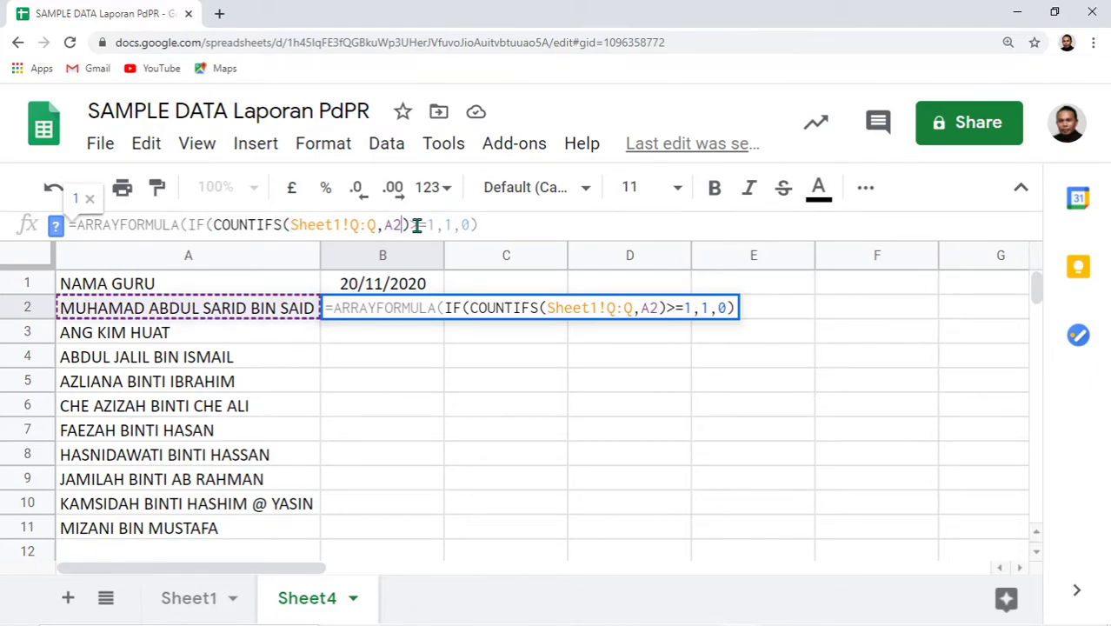
type(":")
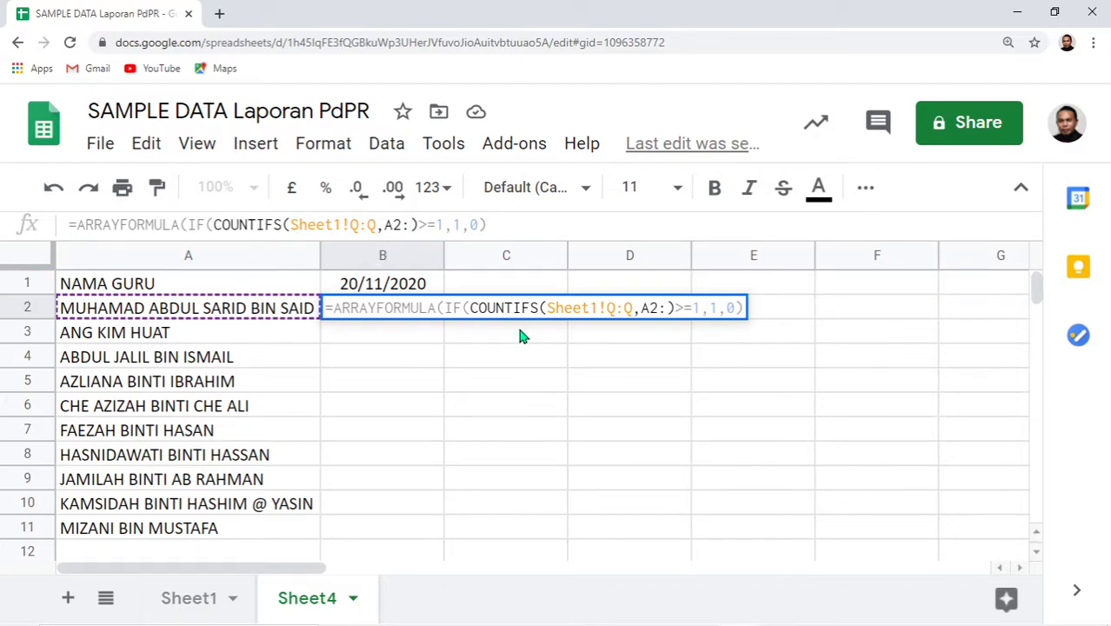
type("A1")
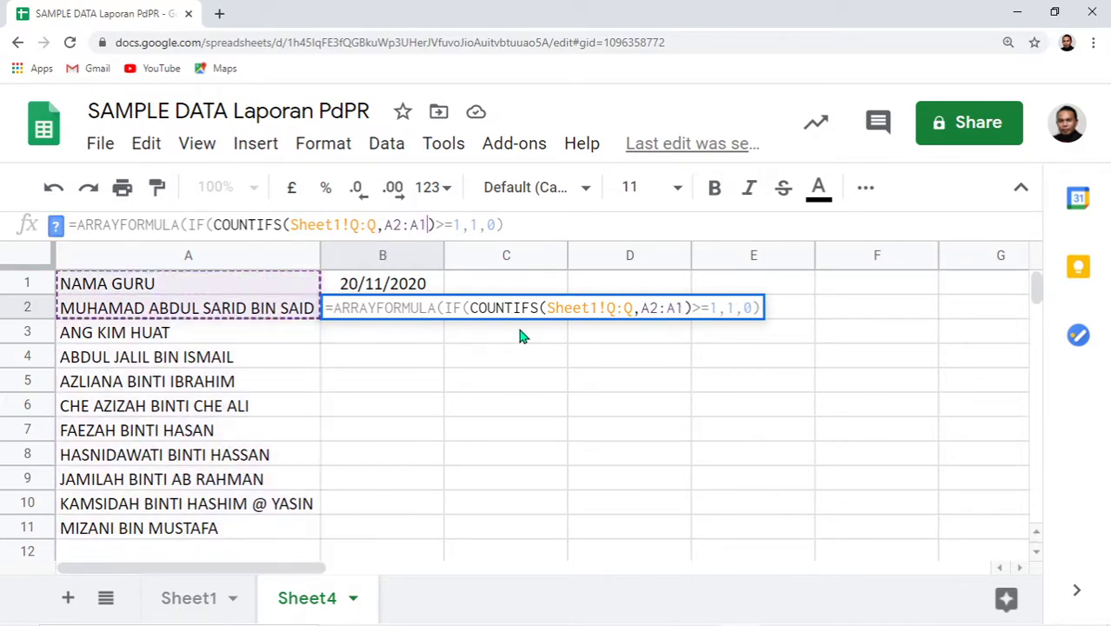
type("1")
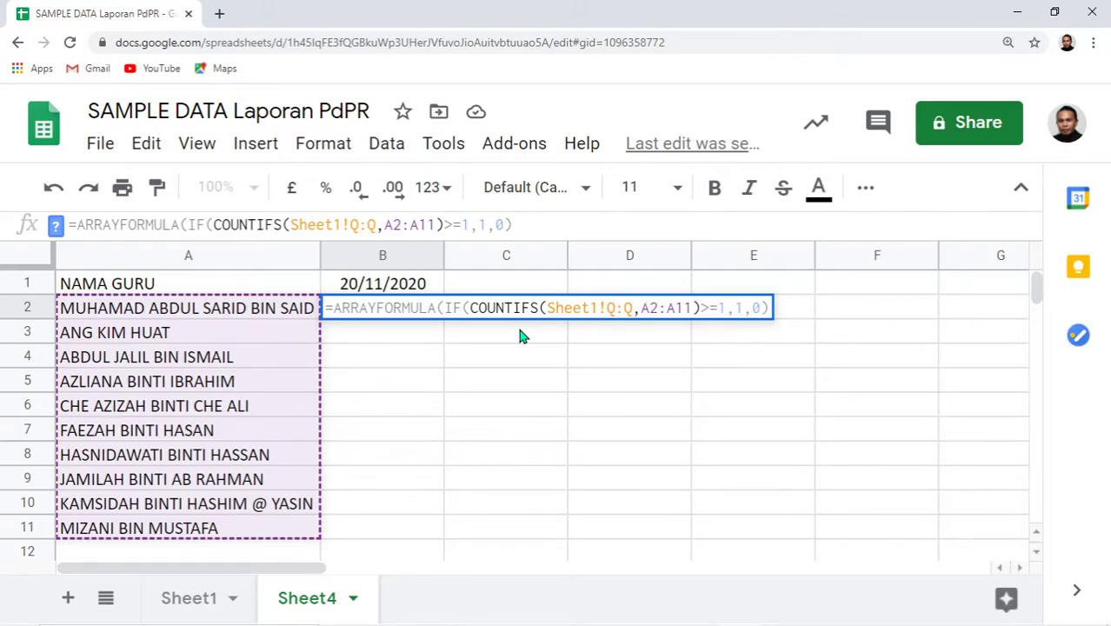
key("Return")
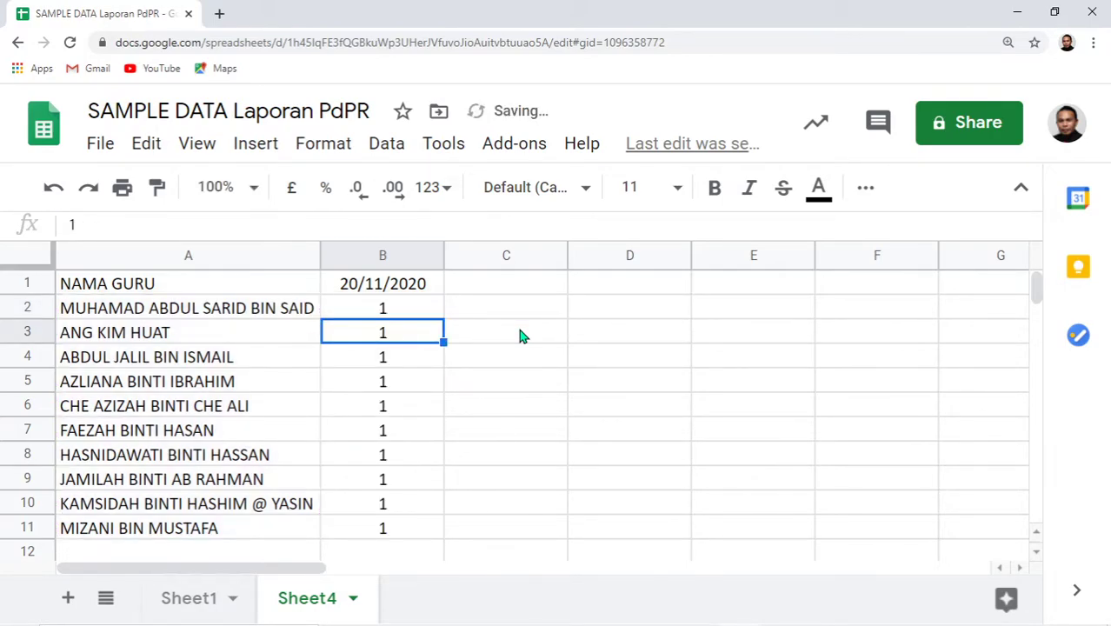
scroll(384, 347, "down", 2)
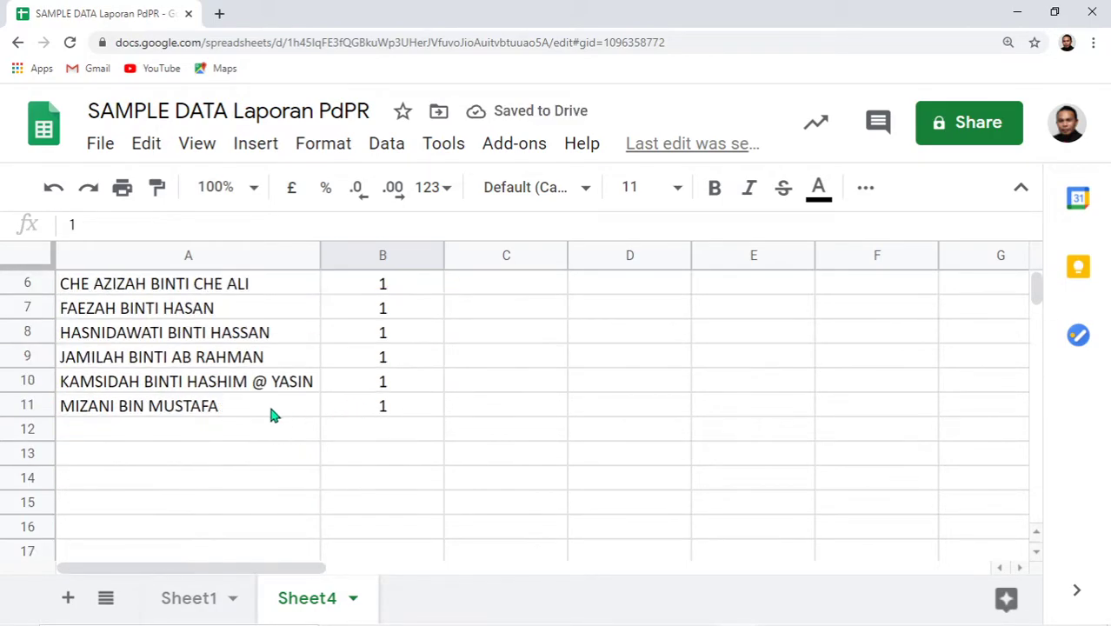
scroll(365, 408, "up", 2)
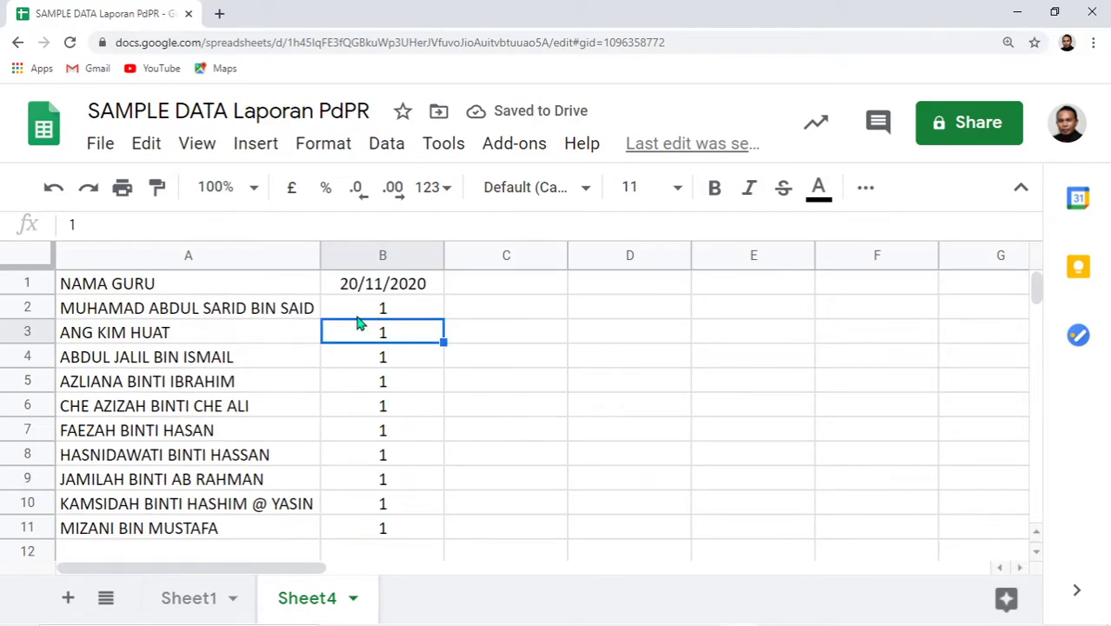
scroll(322, 509, "down", 1)
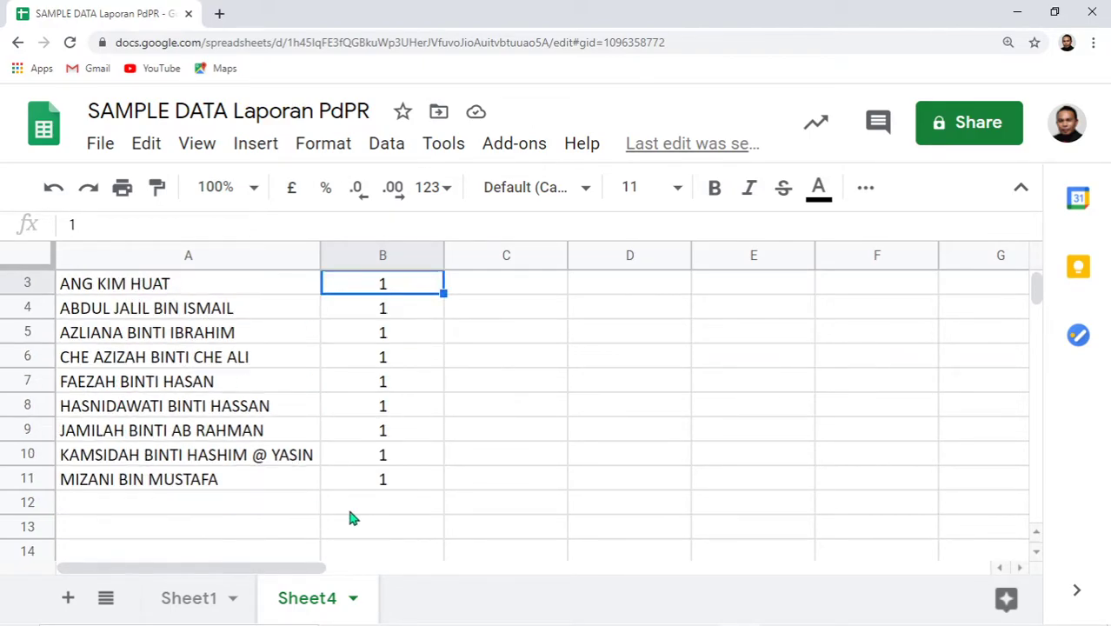
scroll(351, 515, "up", 1)
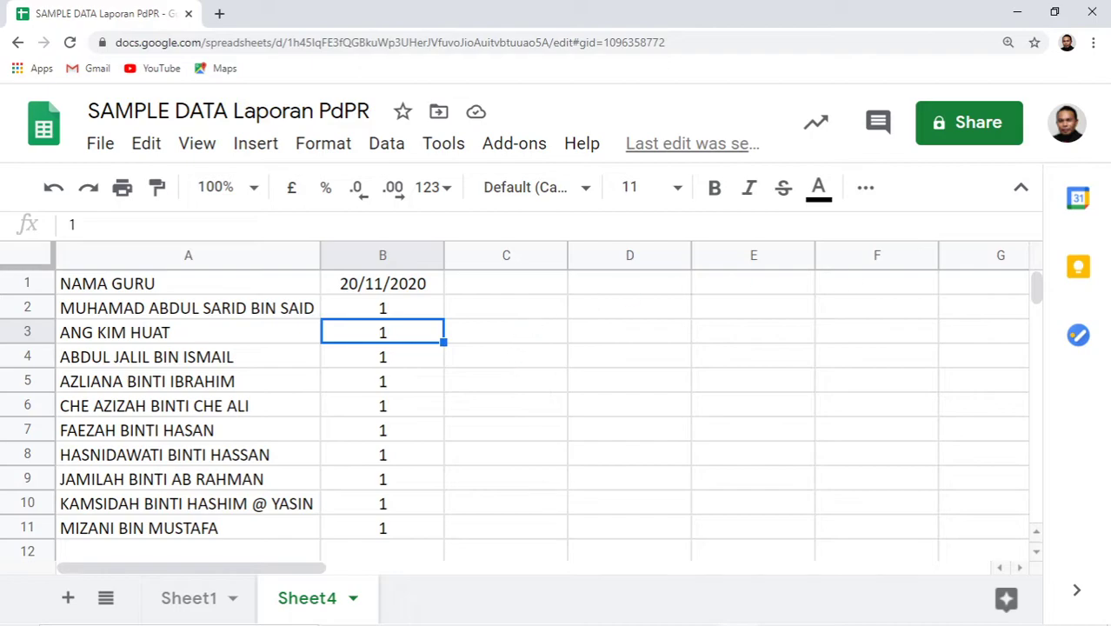
- Add a new sheet and name it EOPERASI
left_click(69, 599)
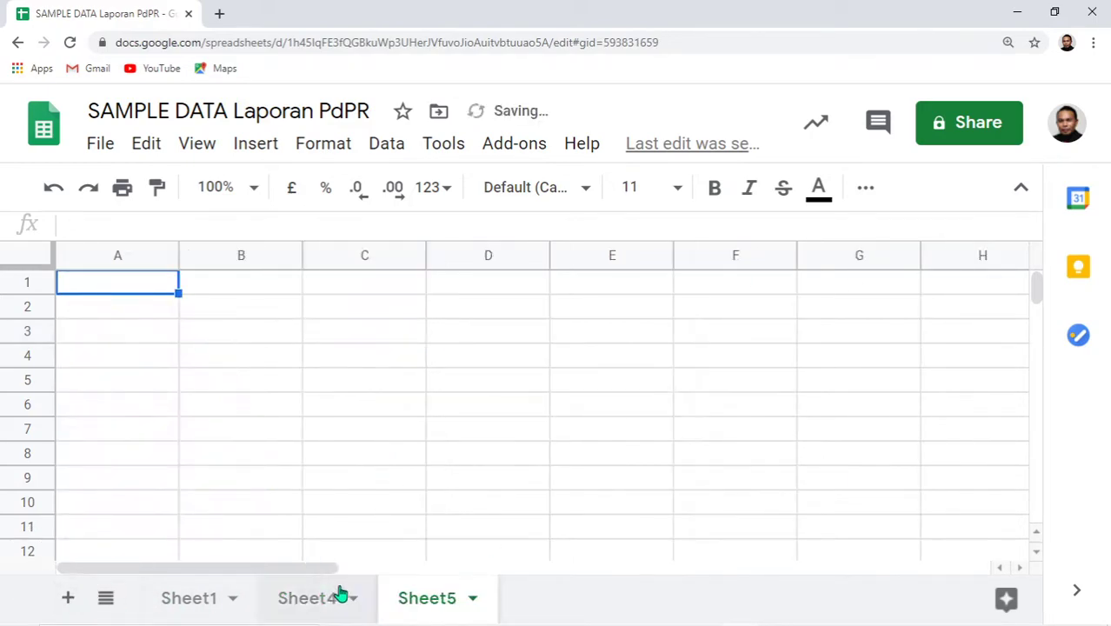
double_click(438, 606)
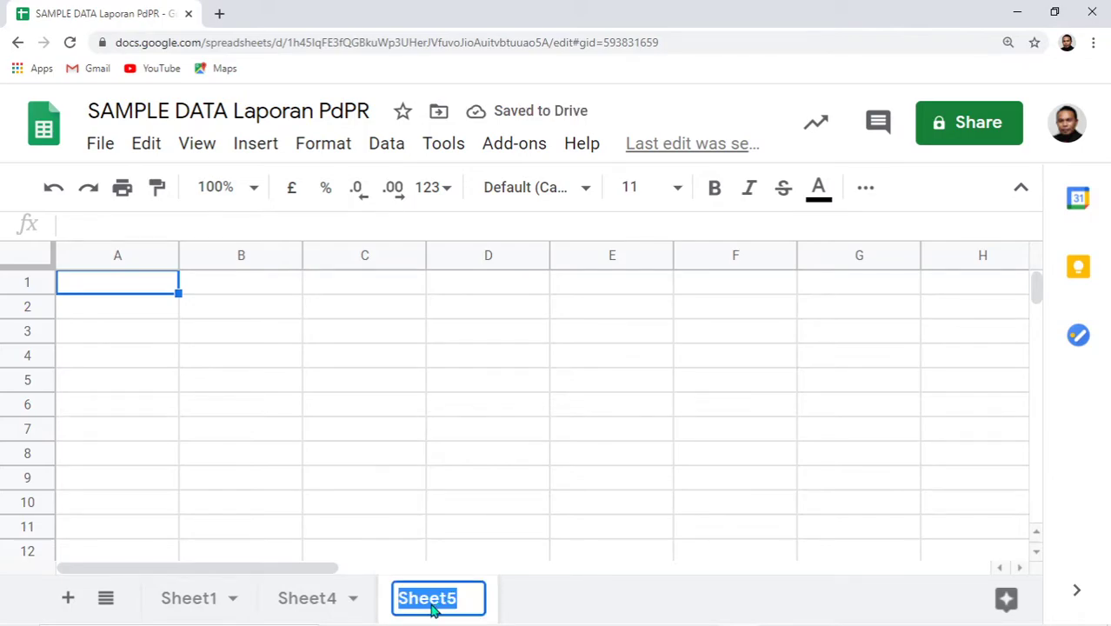
type("EOP")
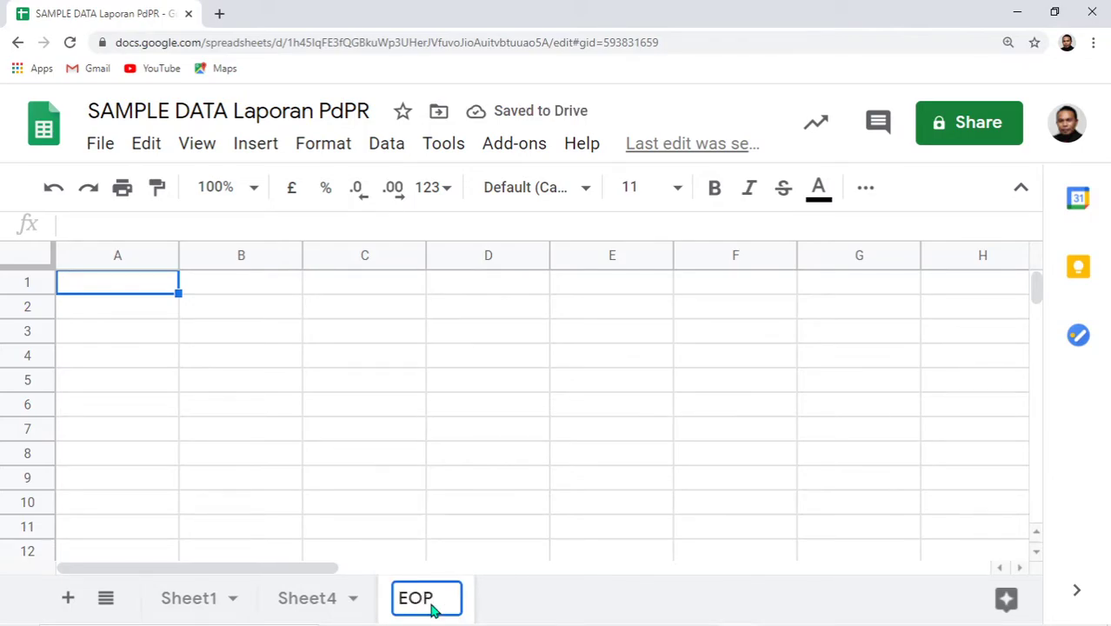
type("ERASI")
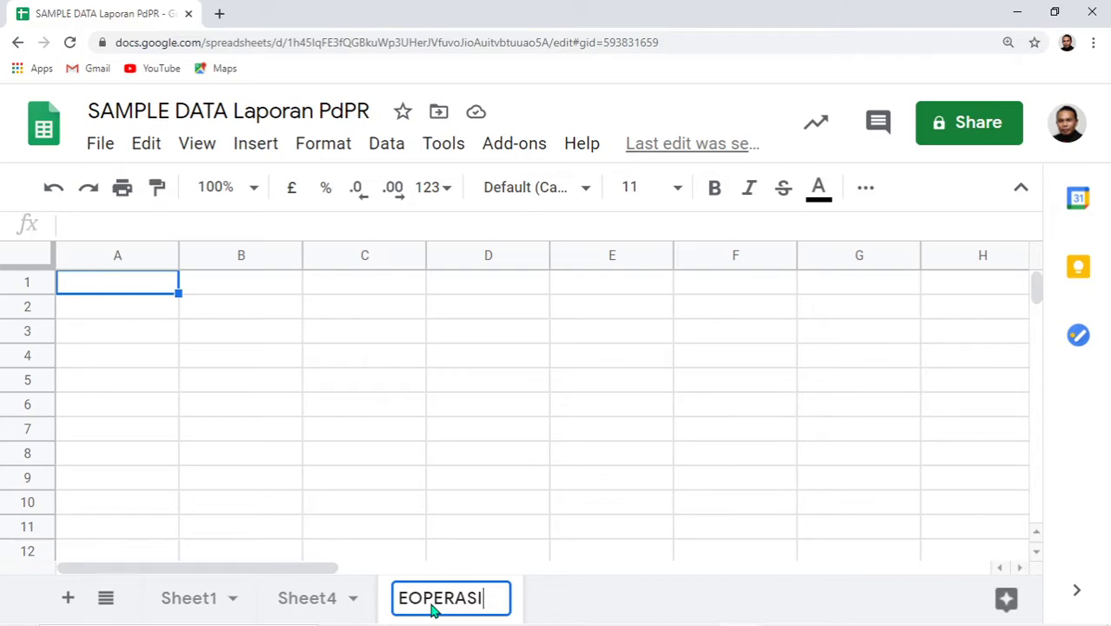
left_click(157, 276)
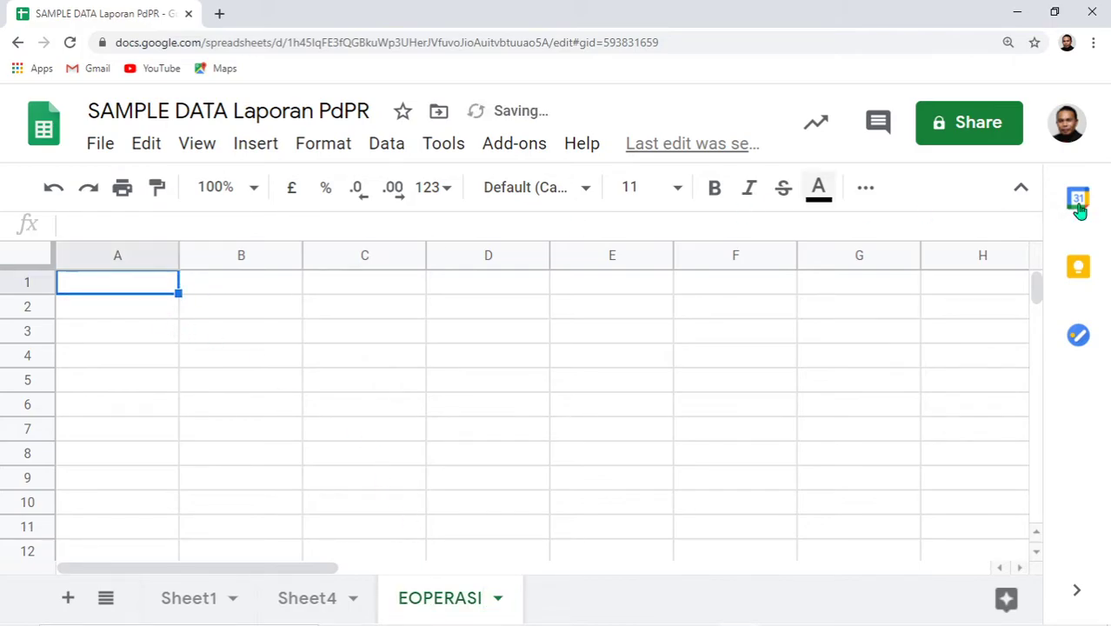
- Paste the copied teacher names as values only from cell B2 down in the EOPERASI sheet and widen column B to fit them
left_click(1093, 42)
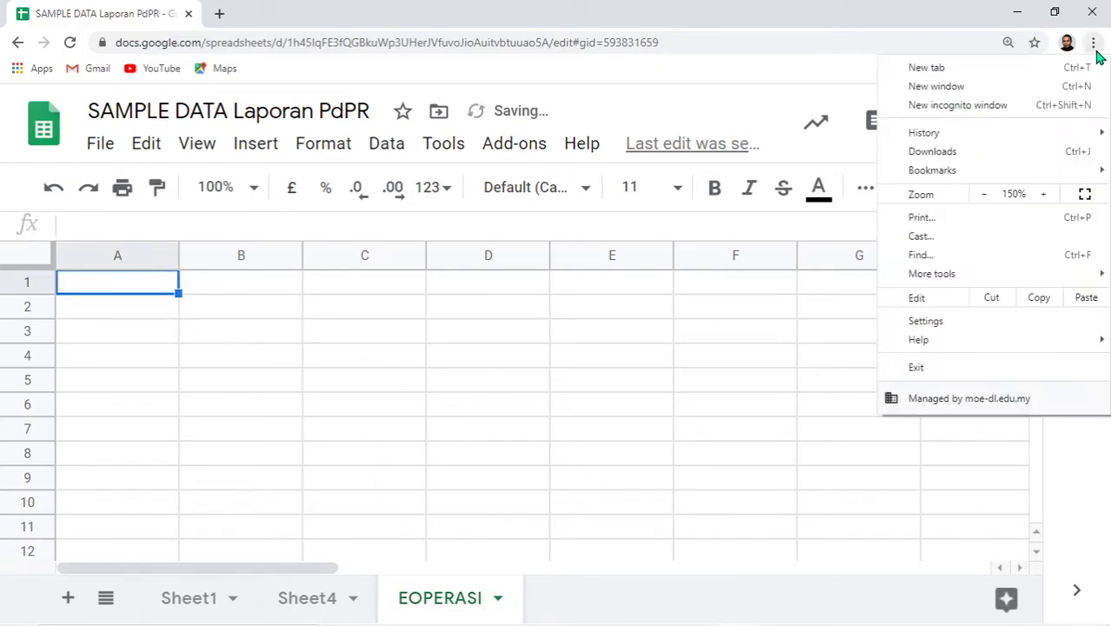
left_click(983, 194)
key("Escape")
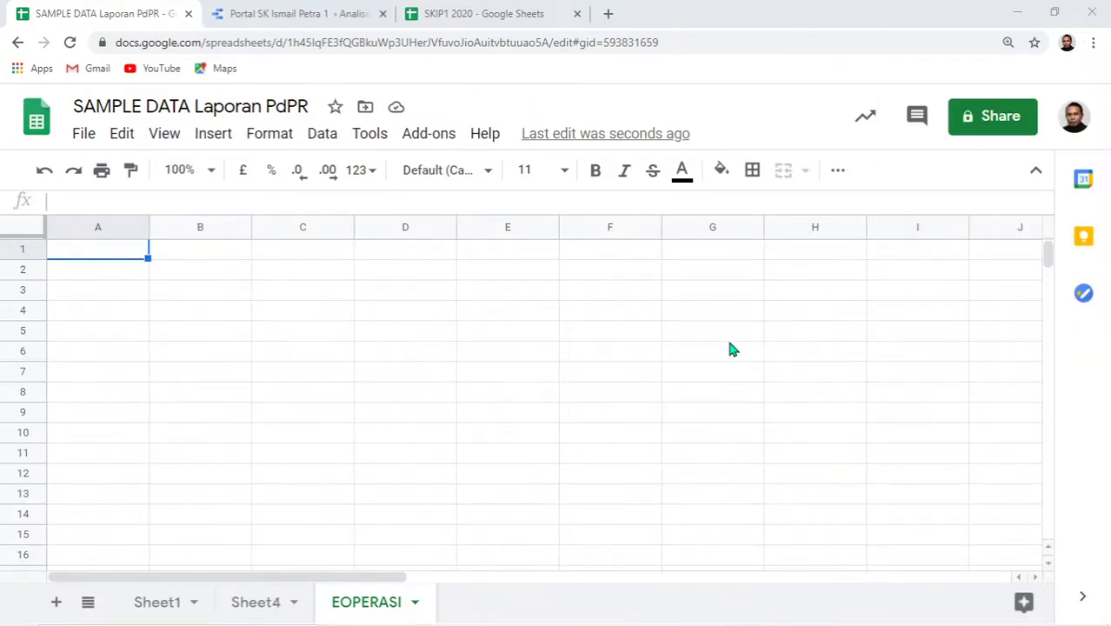
left_click(196, 257)
right_click(208, 275)
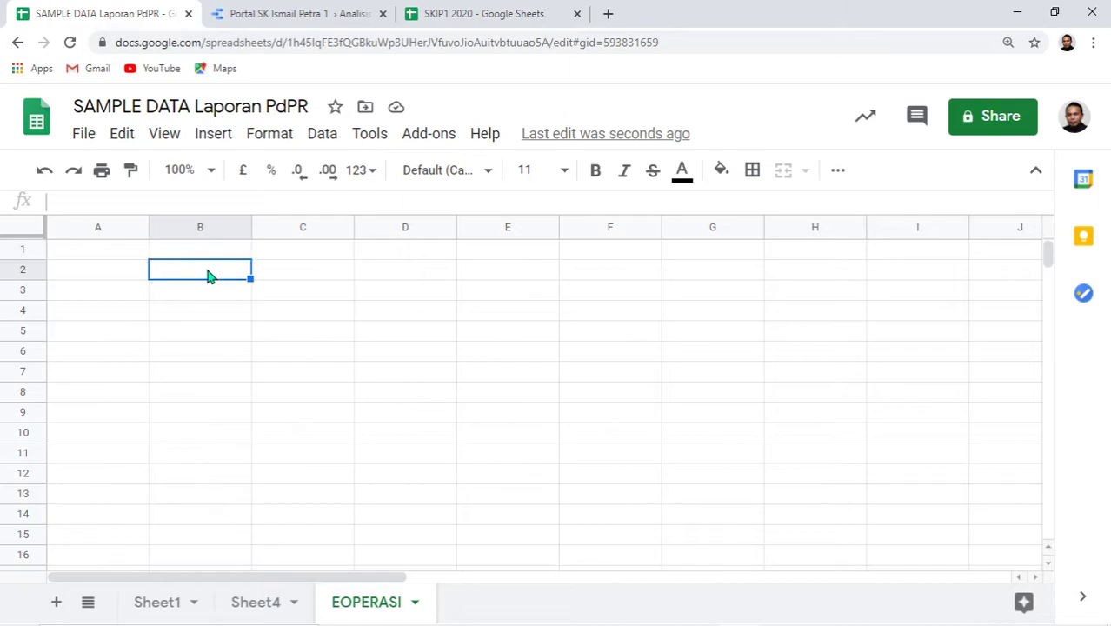
mouse_move(355, 275)
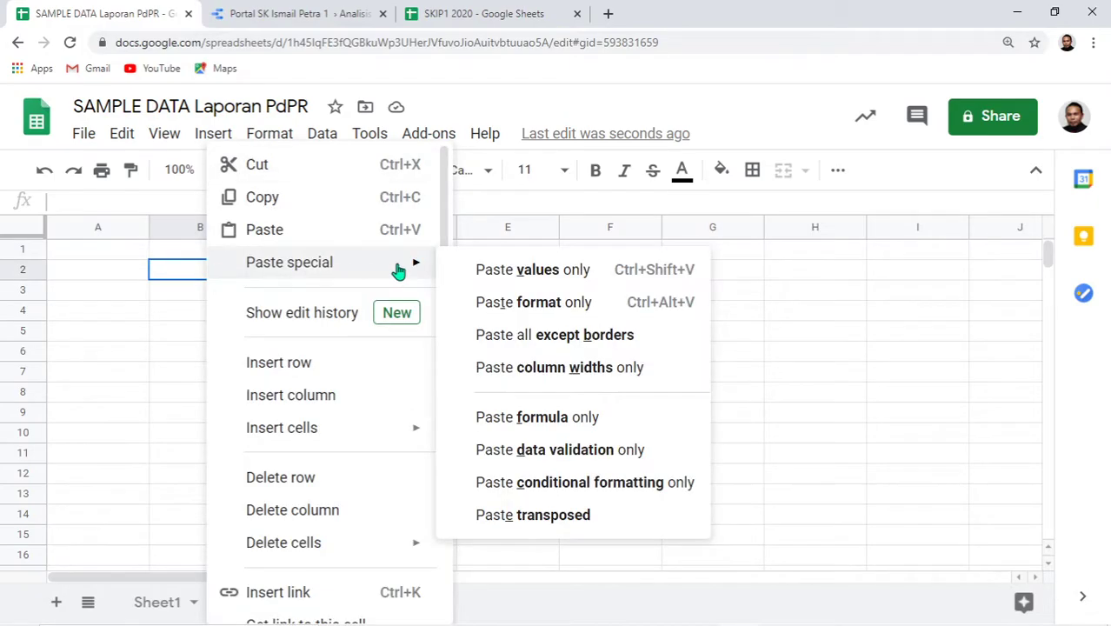
left_click(522, 269)
left_click_drag(250, 227, 396, 300)
- Enter the headers Nama Guru in cell B1 and Bil in cell A1 of the EOPERASI sheet
left_click(121, 270)
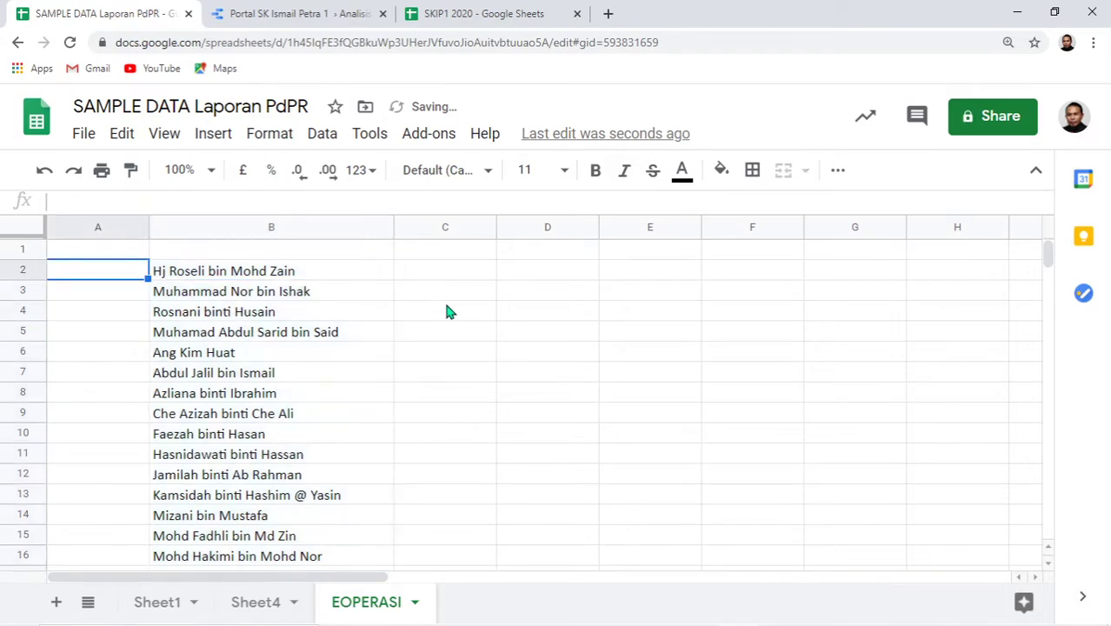
key("Up")
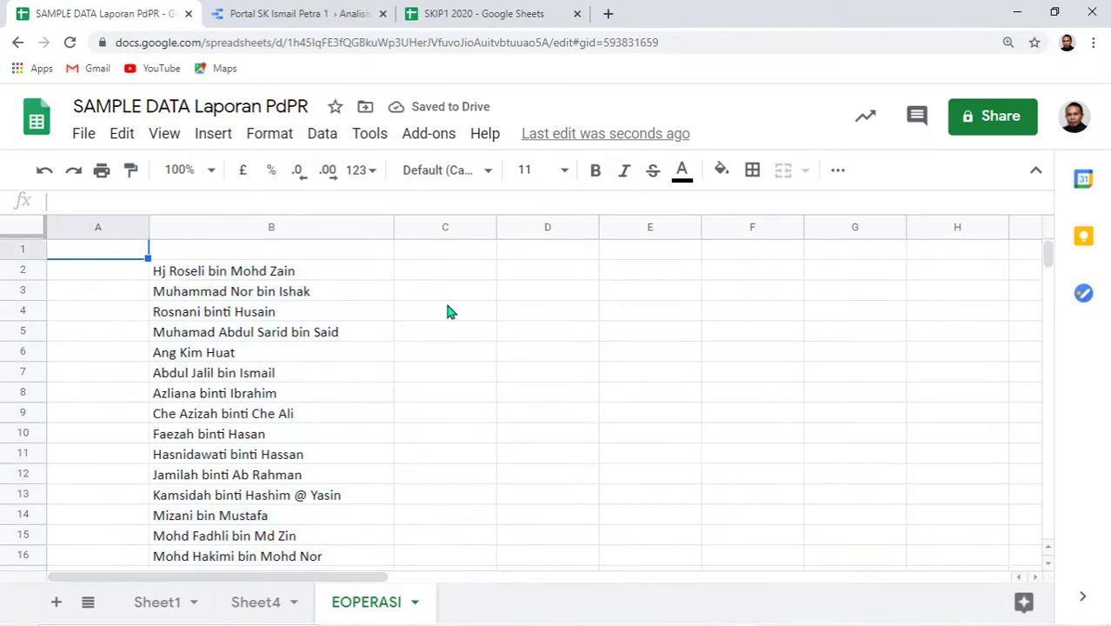
key("Right")
type("nAMA")
key("BackSpace")
key("BackSpace")
key("BackSpace")
key("BackSpace")
type("Nama")
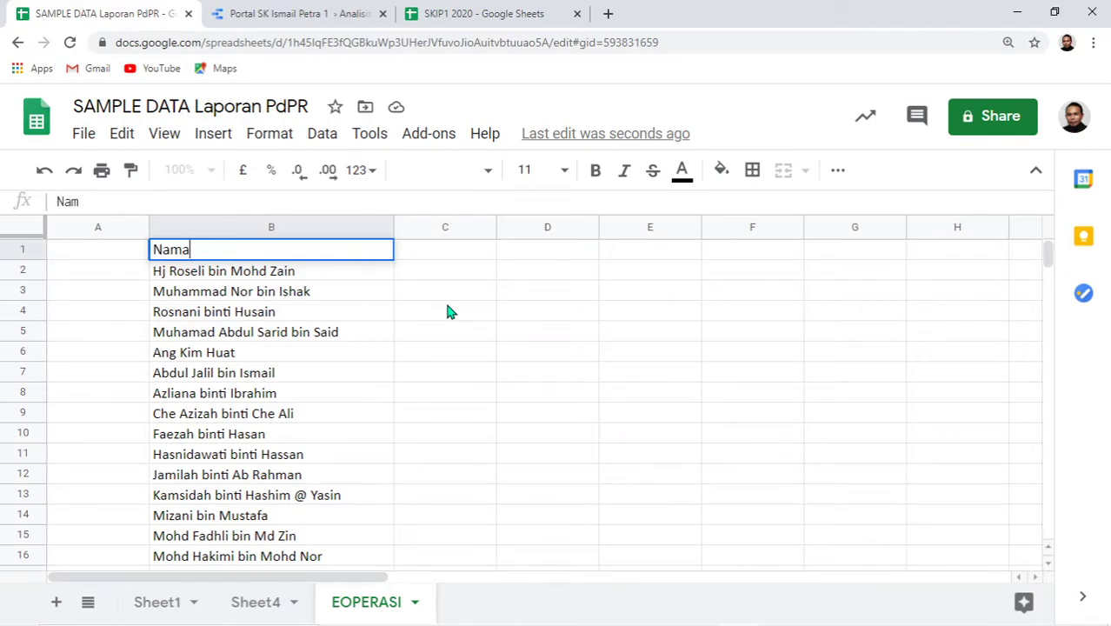
type(" Guru")
key("Left")
type("Bi")
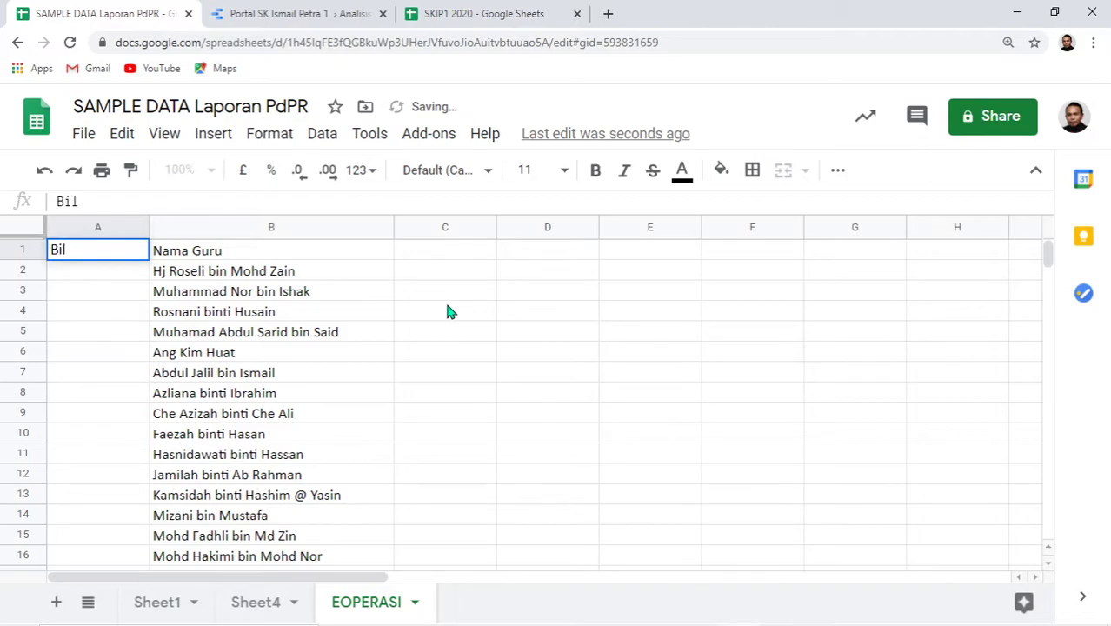
type("l")
key("Return")
- Enter 1 and 2 in cells A2 and A3 and fill the number series down beside the teacher names
type("12")
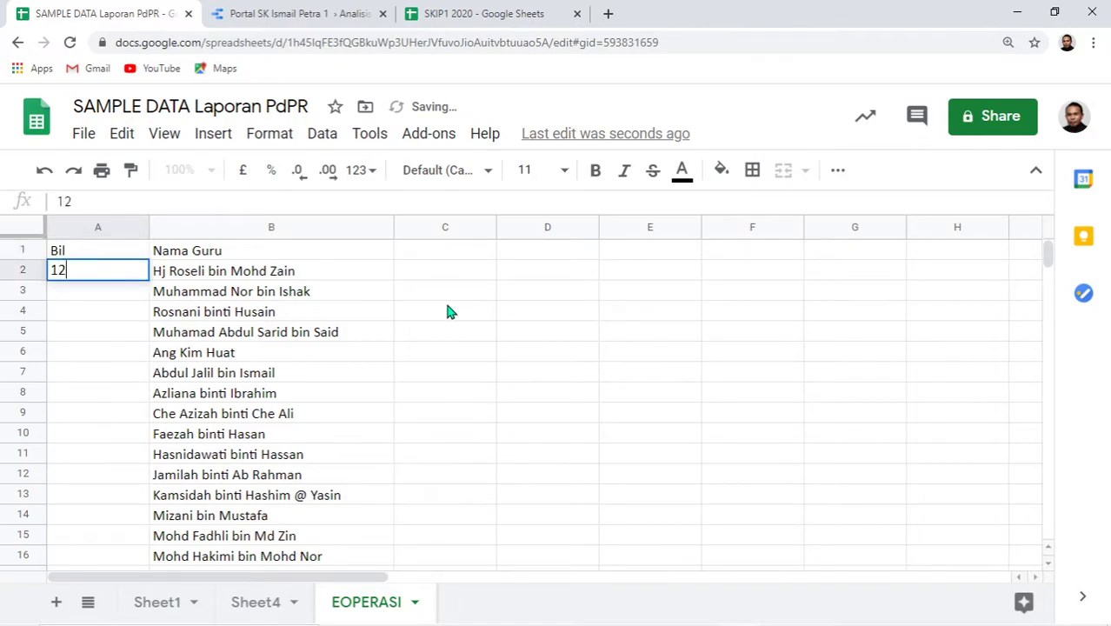
key("BackSpace")
key("Return")
type("2")
key("Return")
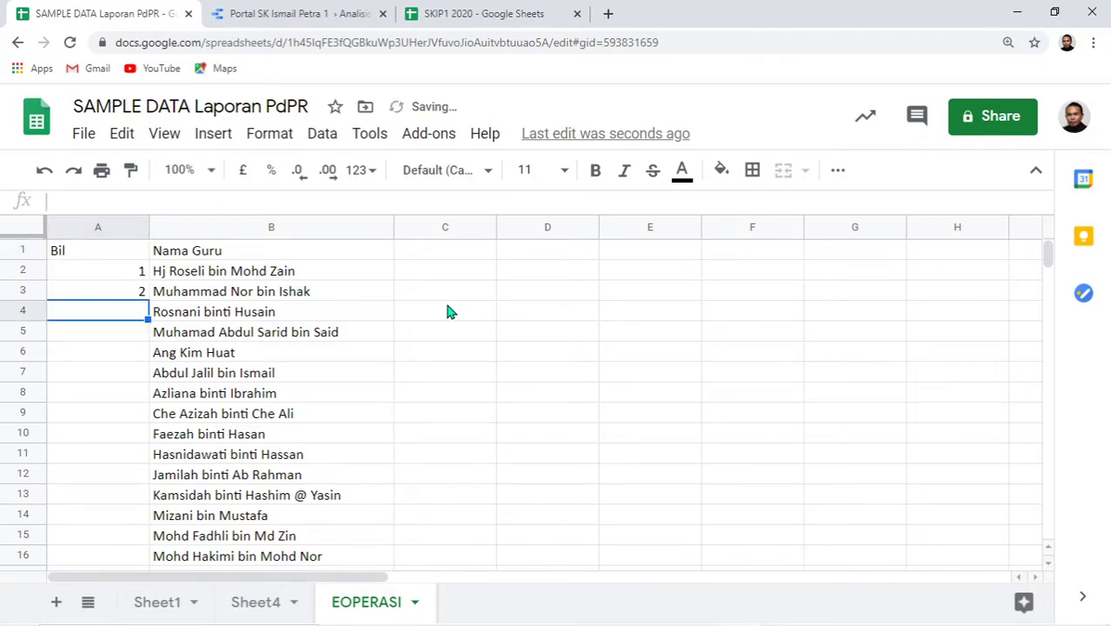
mouse_move(134, 274)
left_mouse_down()
mouse_move(129, 290)
mouse_move(142, 292)
left_mouse_up()
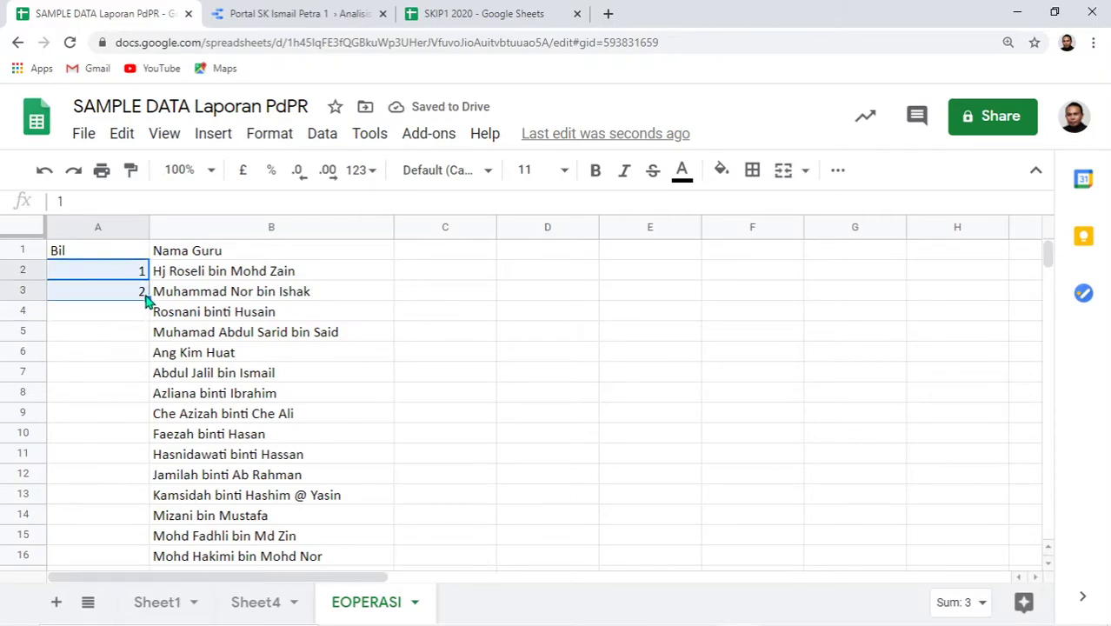
double_click(145, 296)
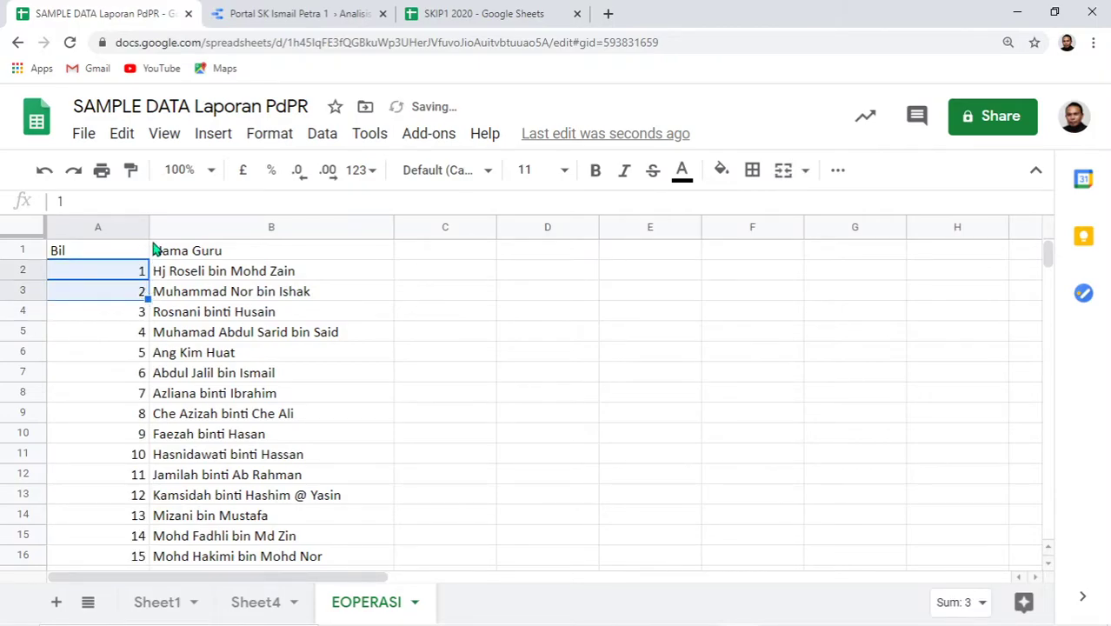
- Narrow column A so that it just fits the Bil numbers
left_click_drag(149, 228, 71, 228)
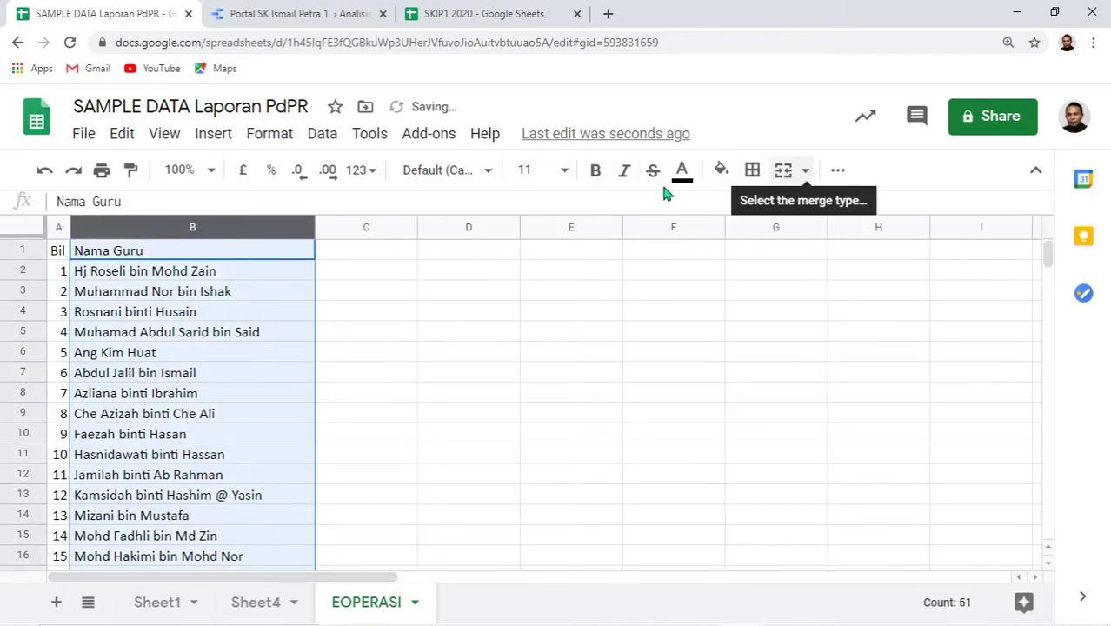
left_click(395, 341)
left_click_drag(71, 227, 86, 227)
- Enter the header Hadir in cell C1 of the EOPERASI sheet
left_click(404, 257)
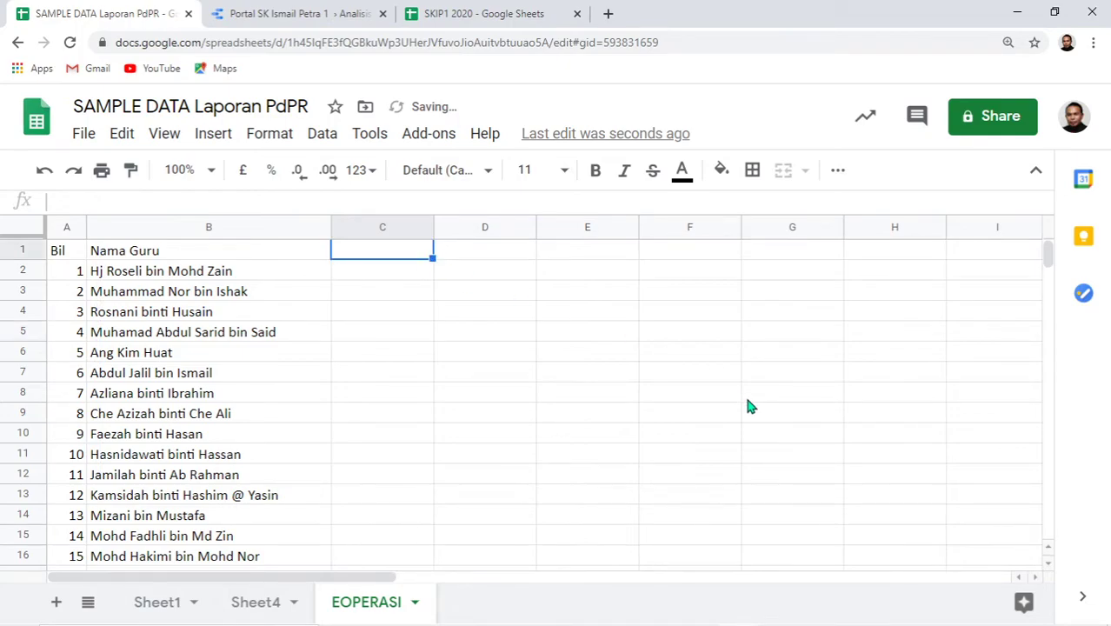
type("Hadir")
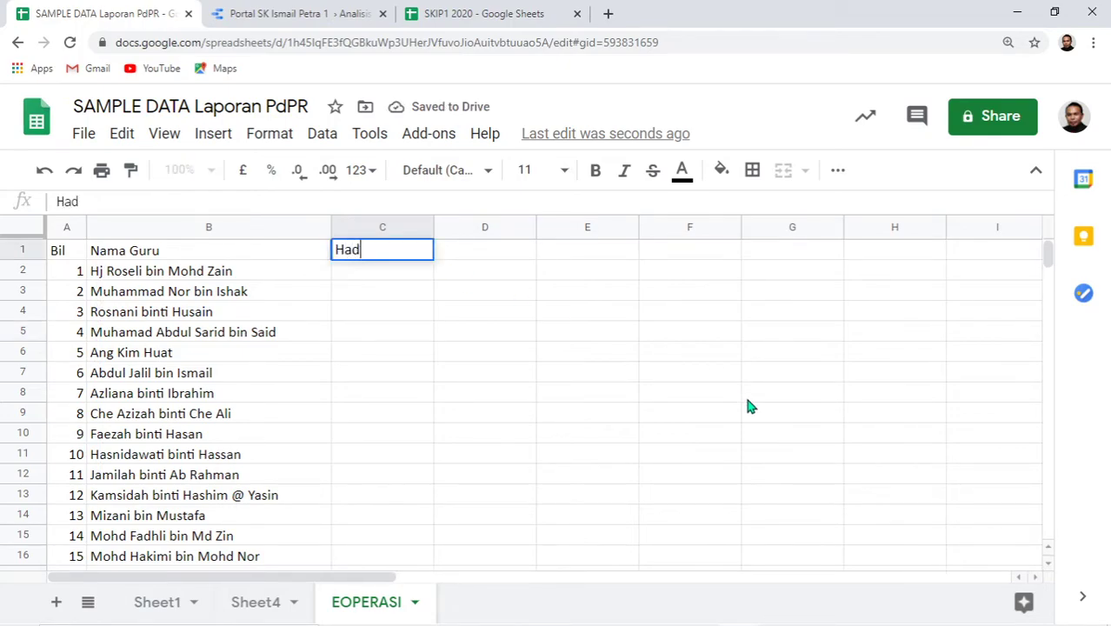
key("Return")
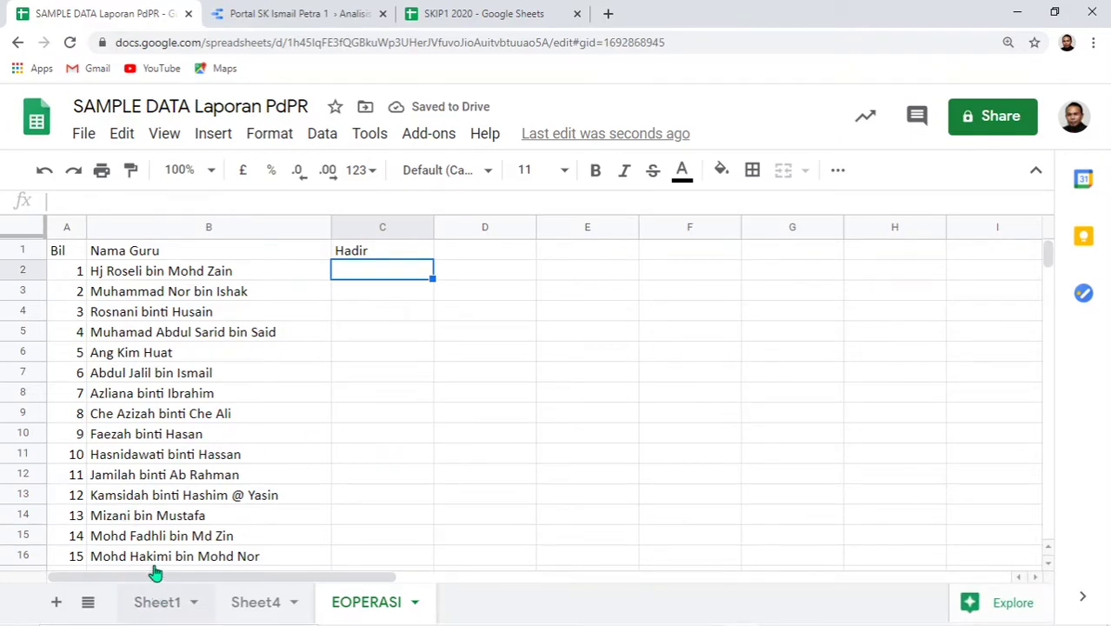
- Compare the report data in Sheet1 and the unique teacher names in Sheet4 with the full teacher list in EOPERASI
left_click(157, 601)
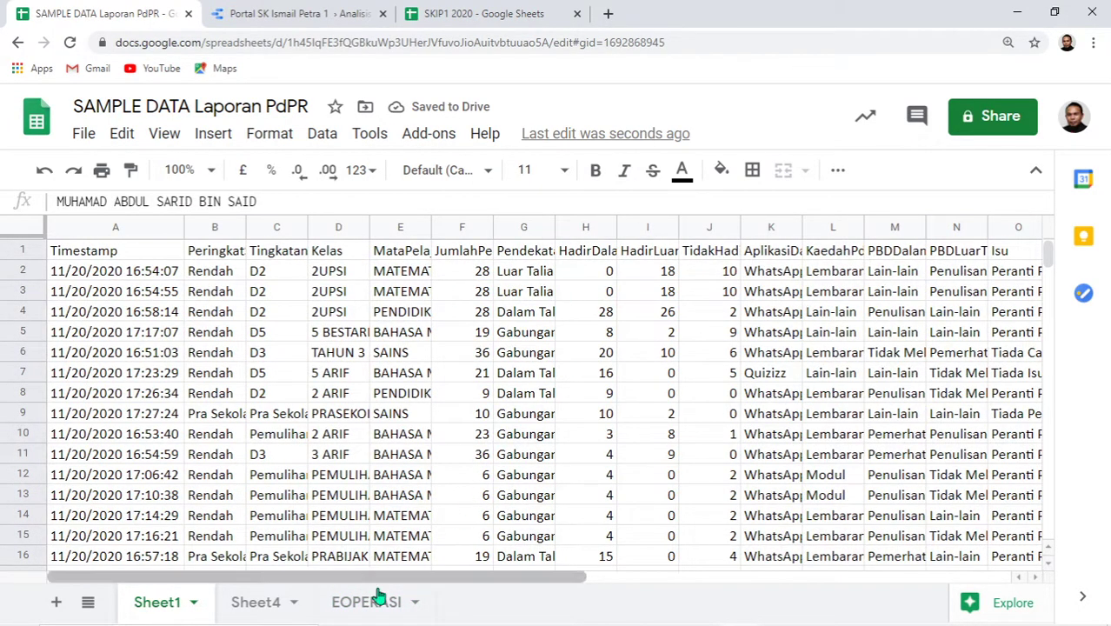
left_click(271, 602)
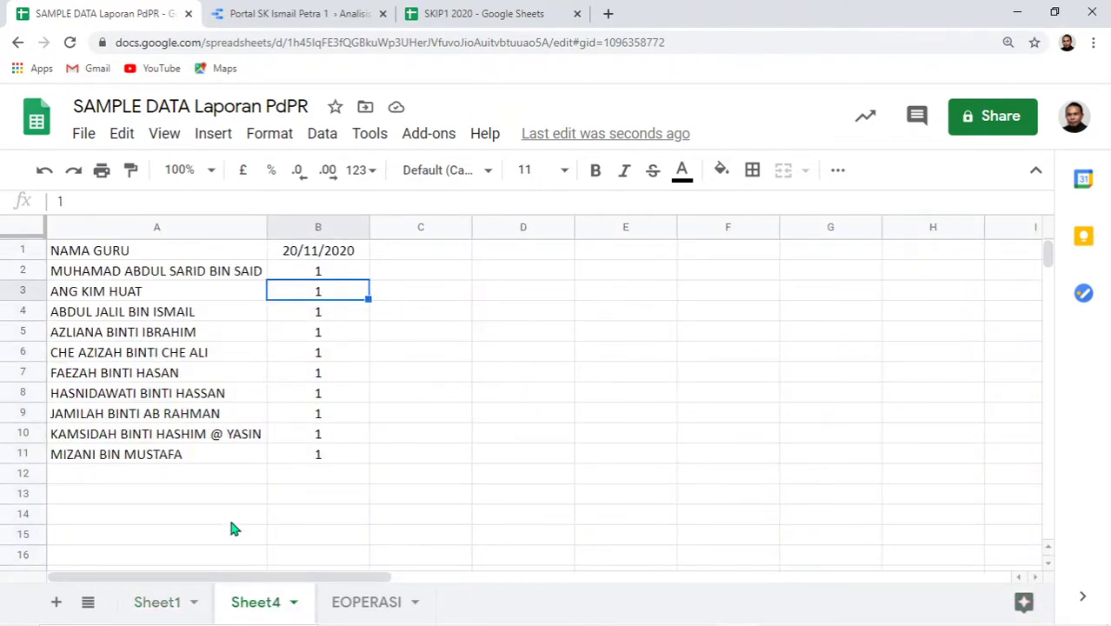
left_click(91, 254)
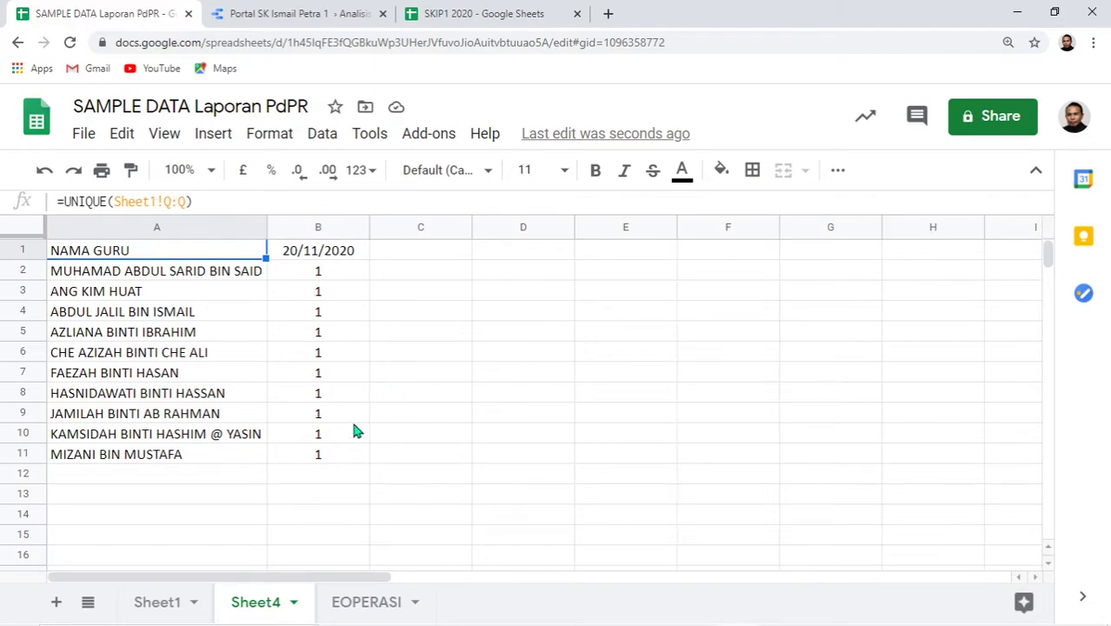
left_click(368, 600)
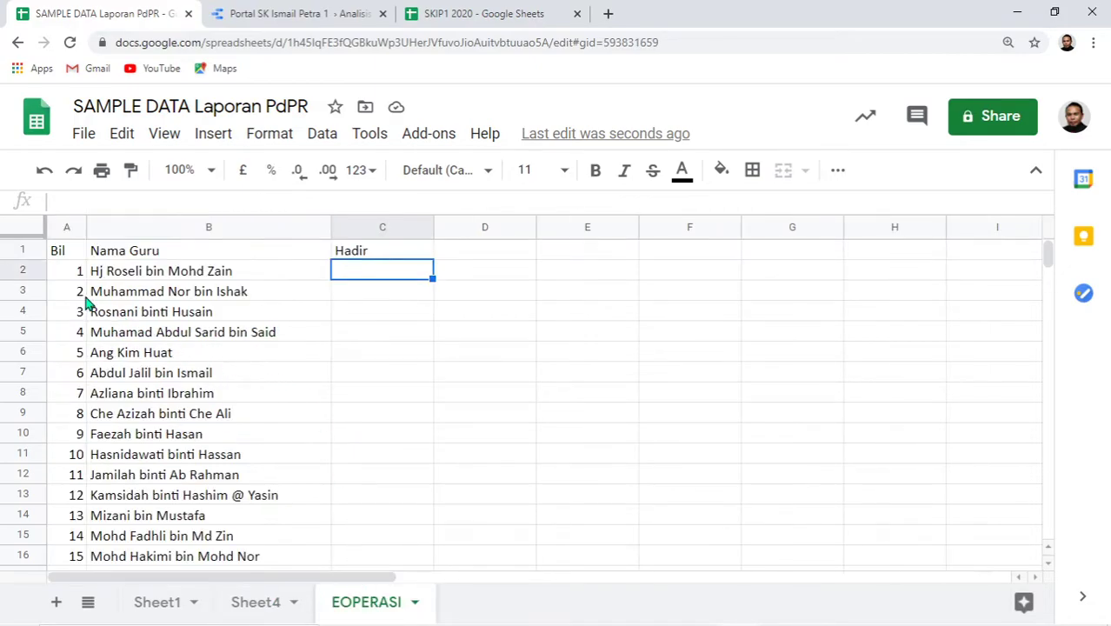
scroll(174, 287, "down", 8)
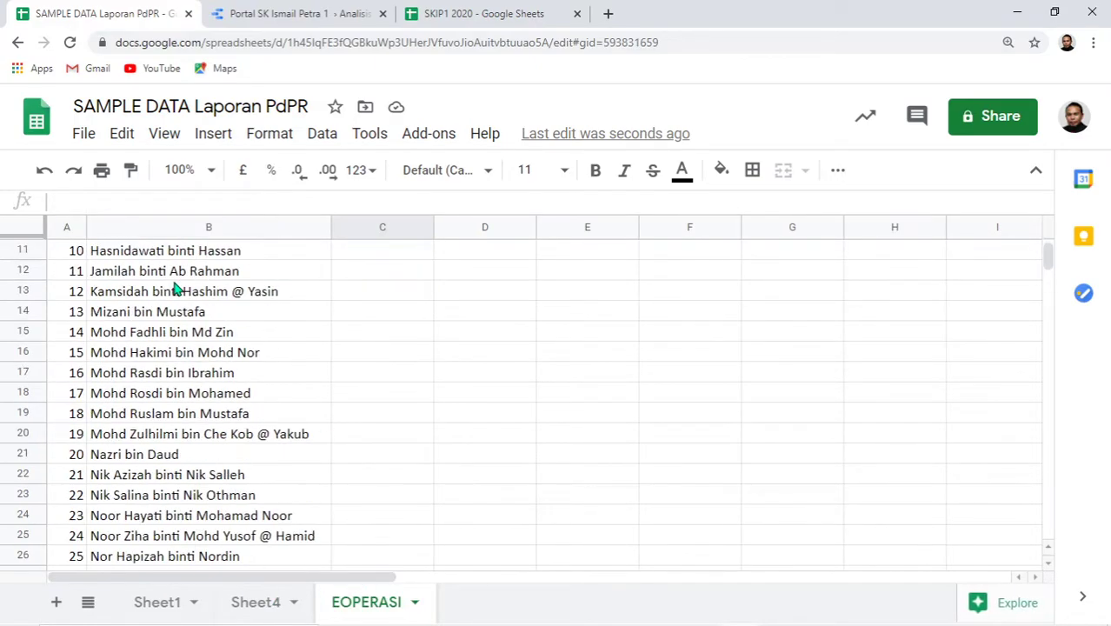
scroll(177, 289, "down", 5)
scroll(213, 281, "up", 9)
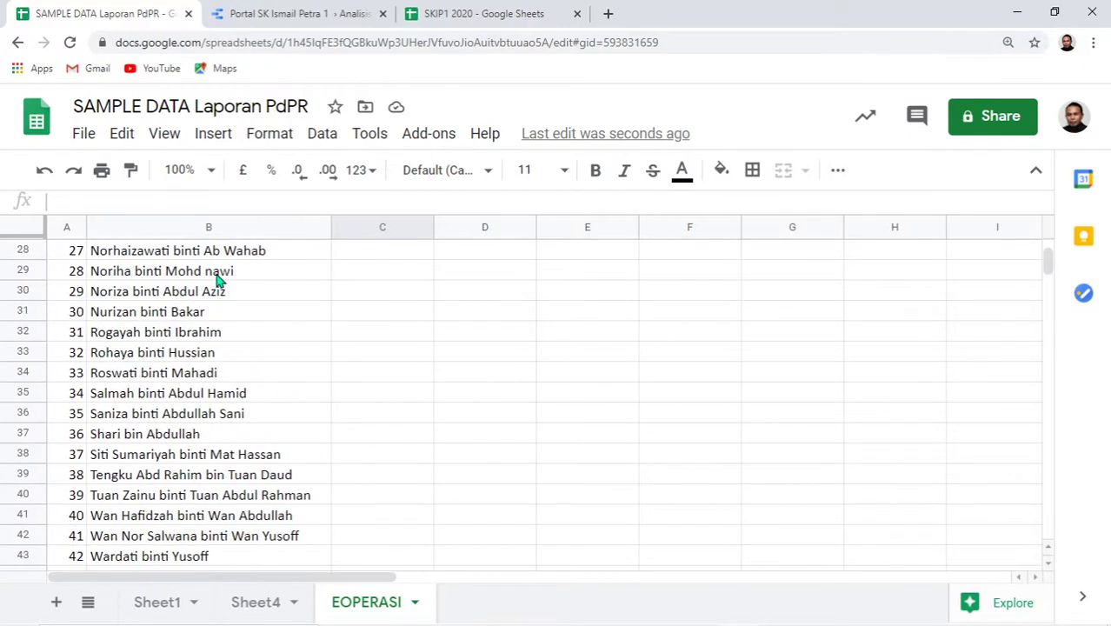
scroll(218, 278, "up", 5)
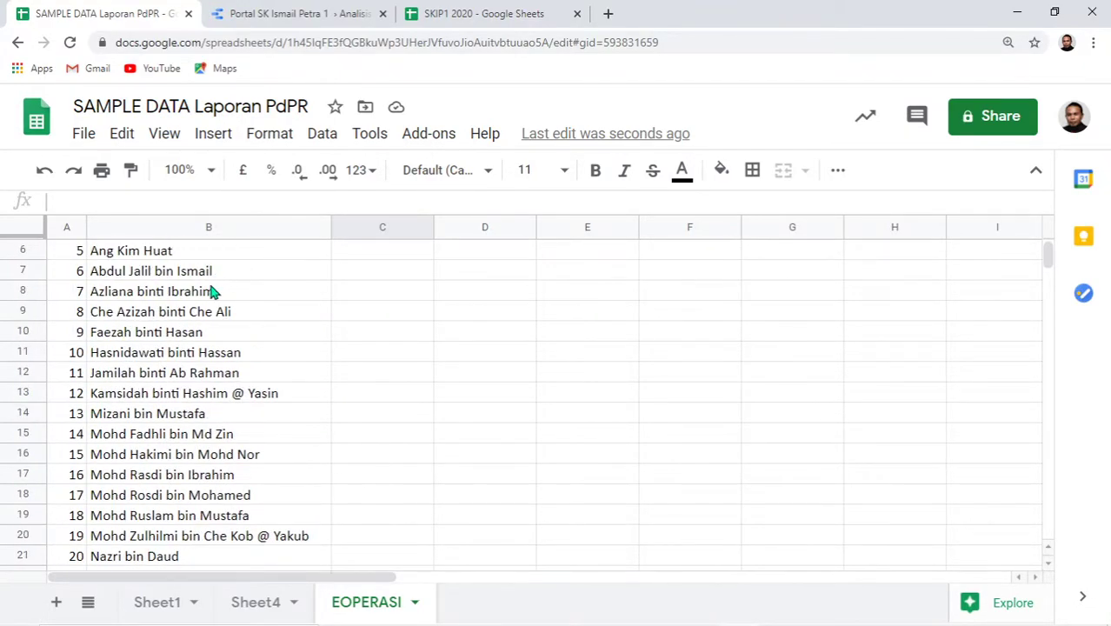
scroll(330, 304, "up", 1)
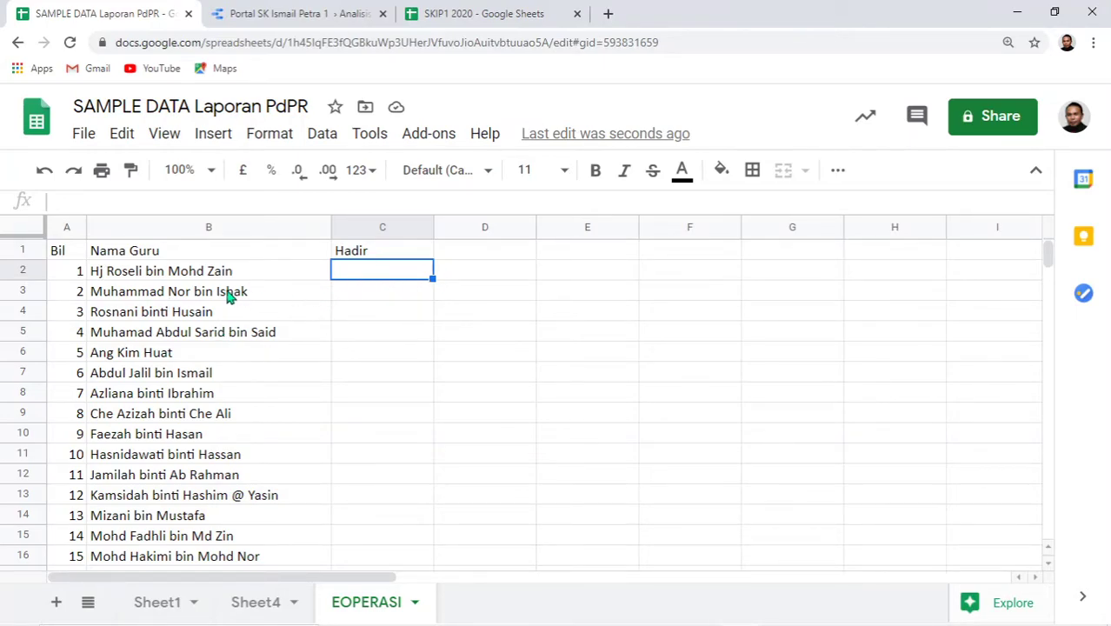
left_click(192, 278)
left_click(145, 339)
left_click(162, 394)
left_click(189, 476)
scroll(189, 478, "down", 2)
scroll(204, 475, "down", 1)
scroll(224, 477, "up", 3)
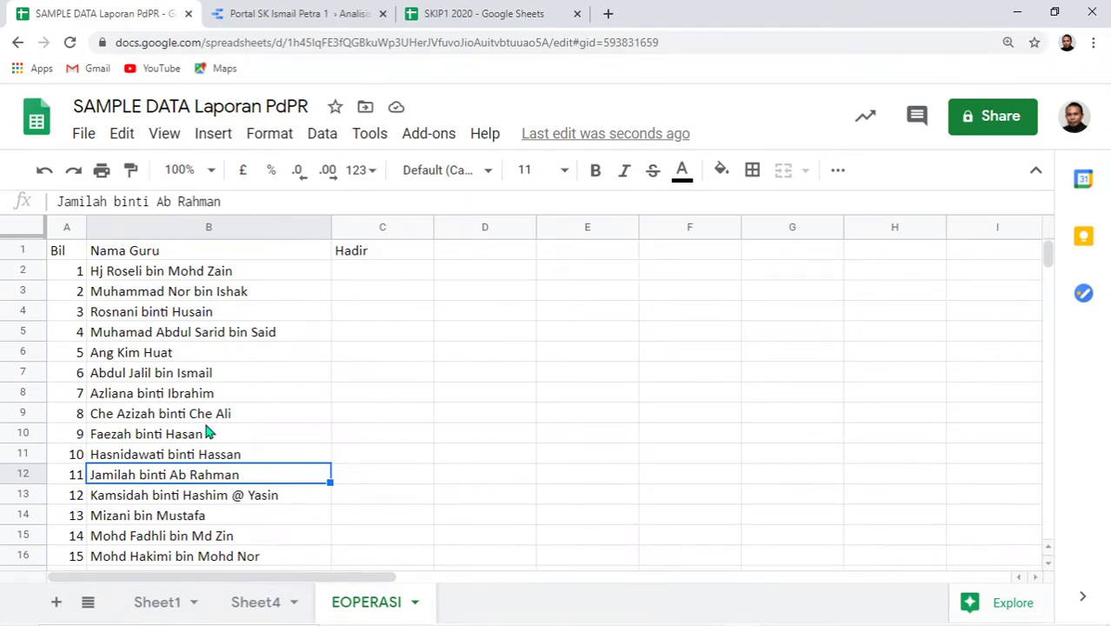
- Start the Hadir formula in cell C2 with nested ARRAYFORMULA, IF and COUNTIFS functions: =arrayformula(if(countifs(
left_click(389, 272)
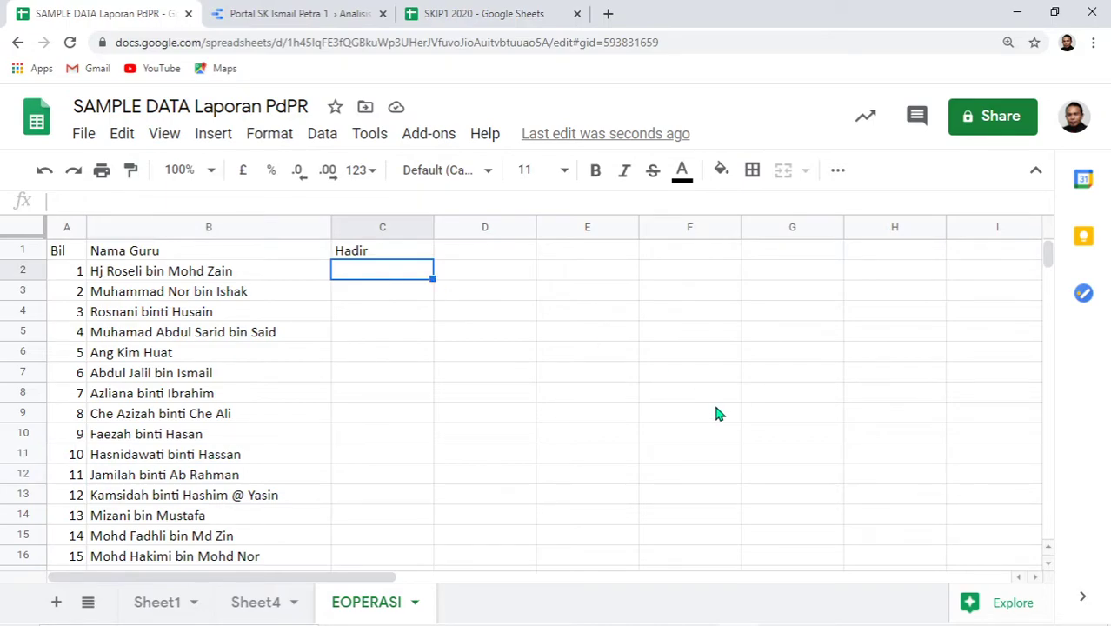
type("=")
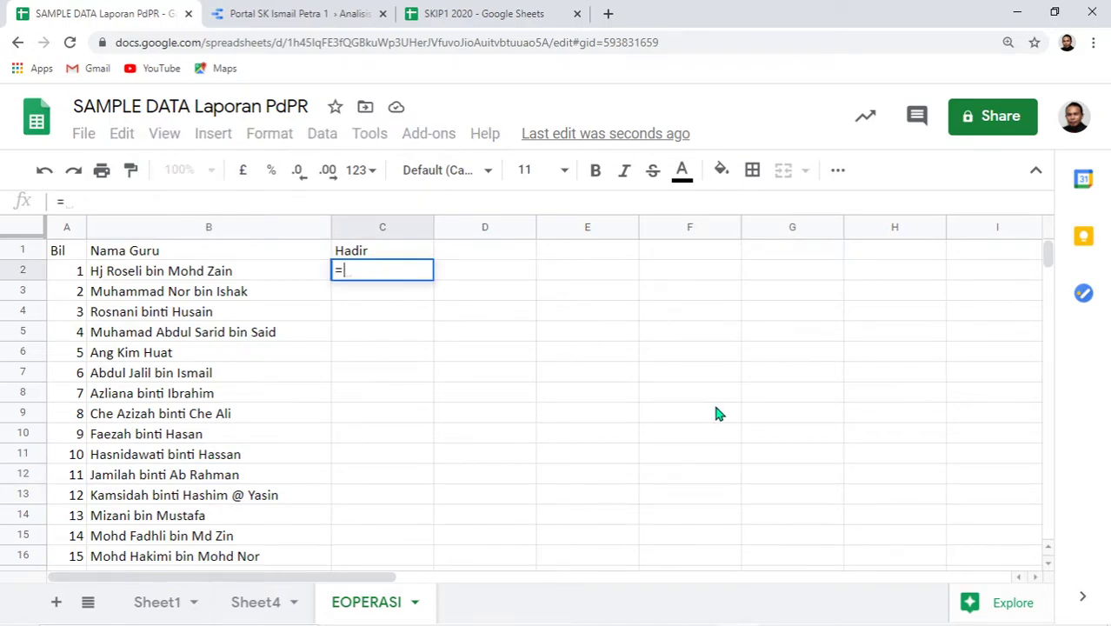
type("rr")
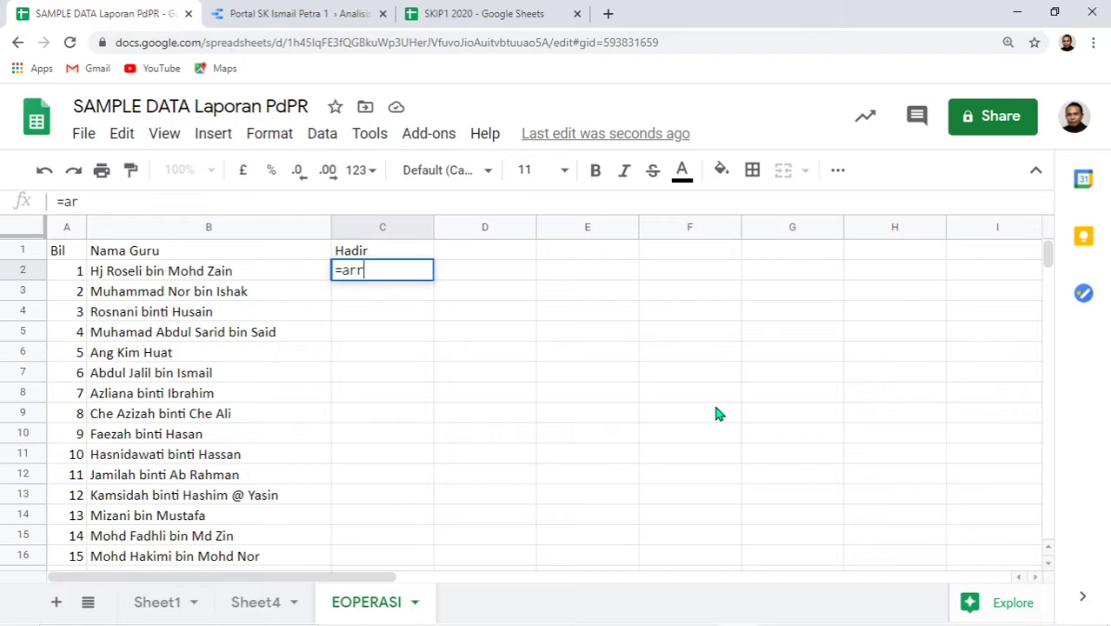
type("ayformula")
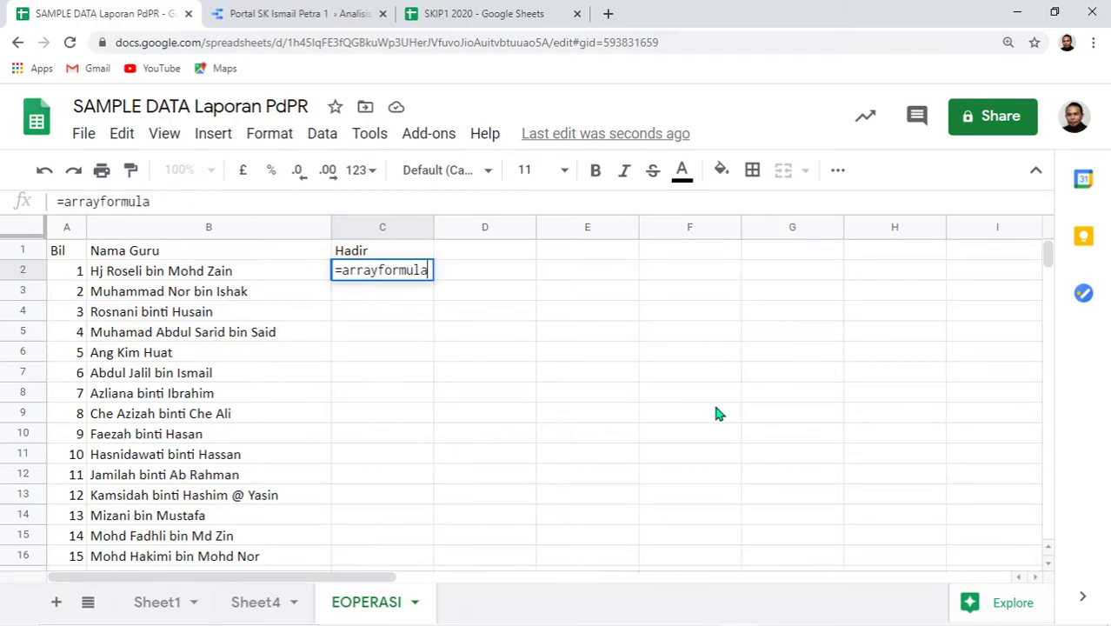
type("(")
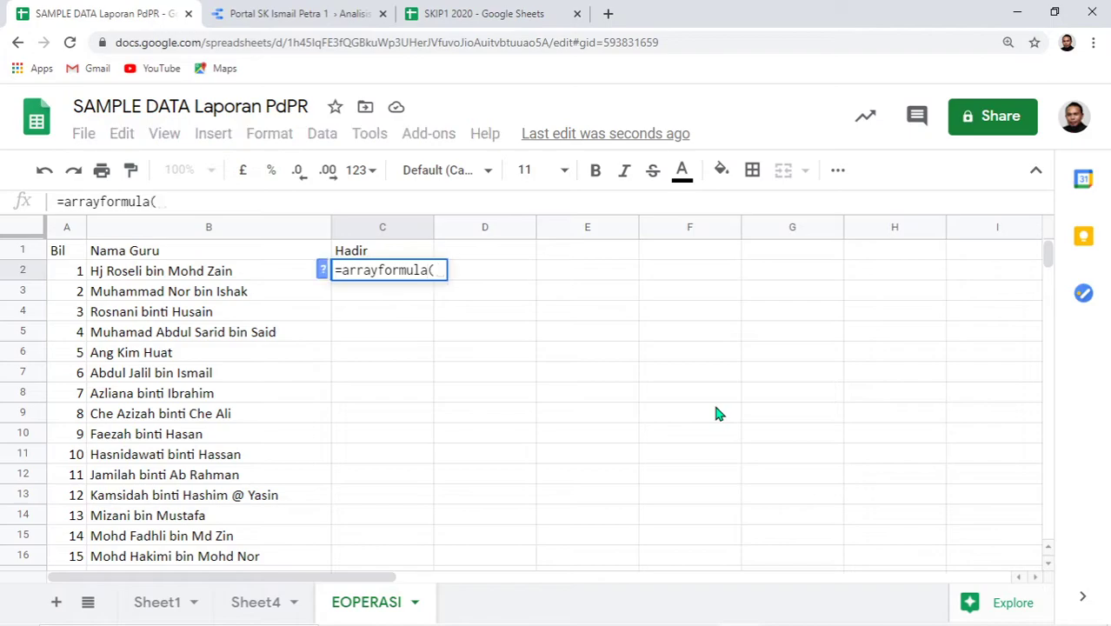
type("if")
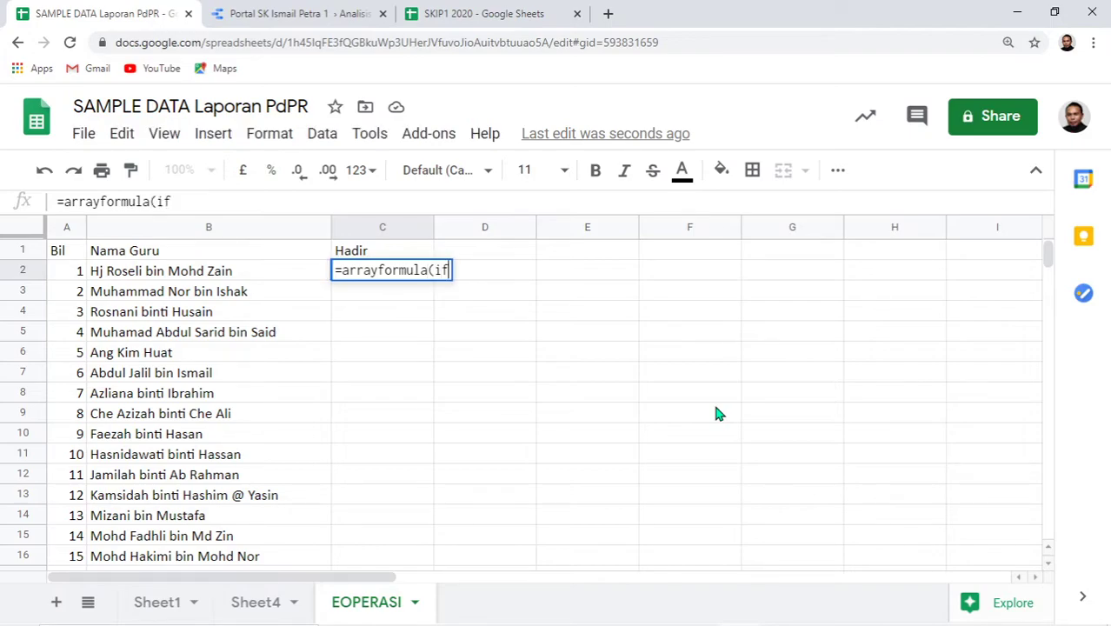
type("(")
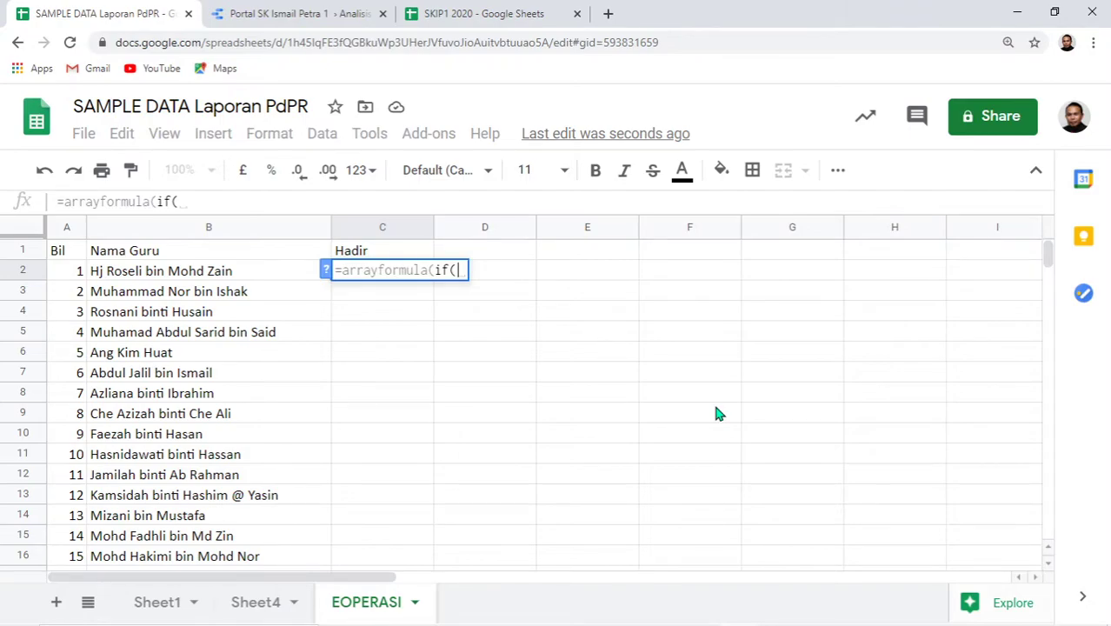
type("coun")
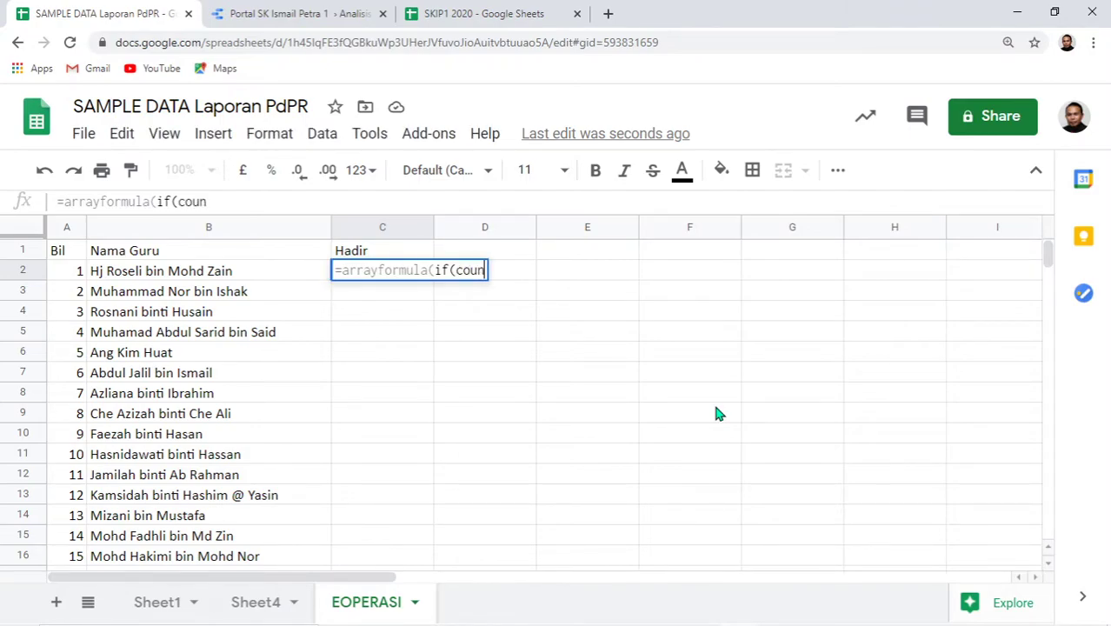
type("tifs")
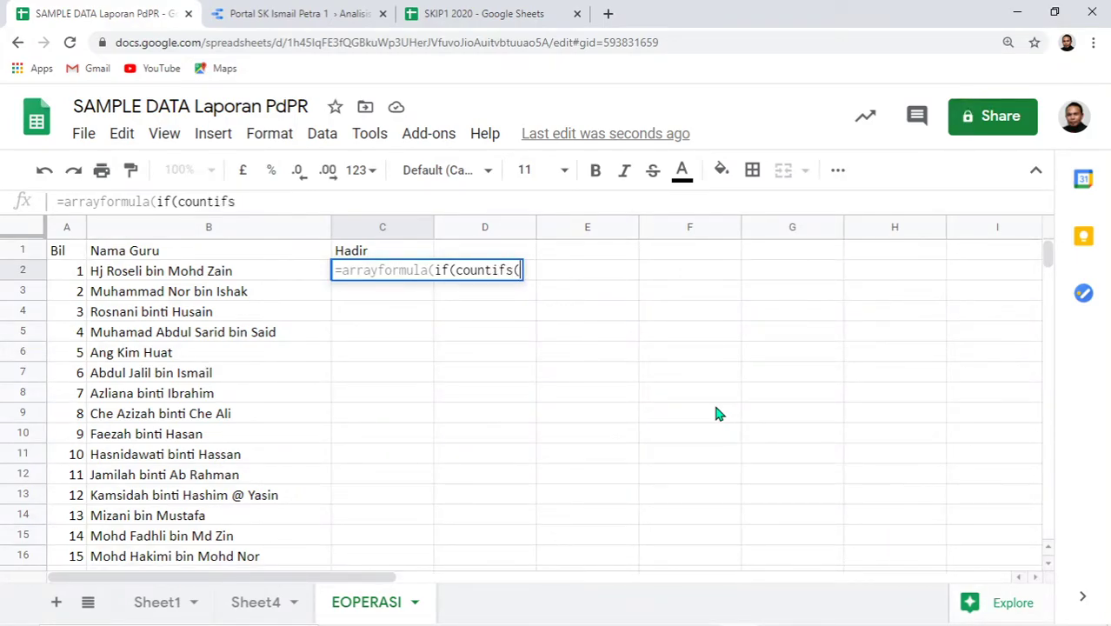
type("(")
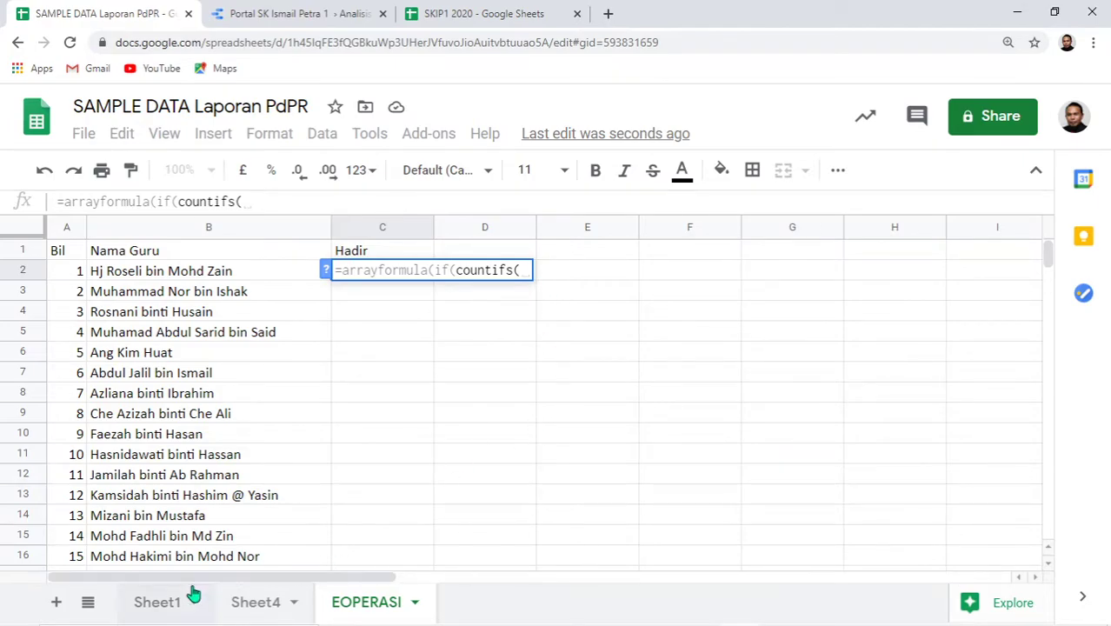
- Add the whole NAMA GURU column of Sheet1, Sheet1!Q:Q, as the COUNTIFS criteria range
left_click(171, 604)
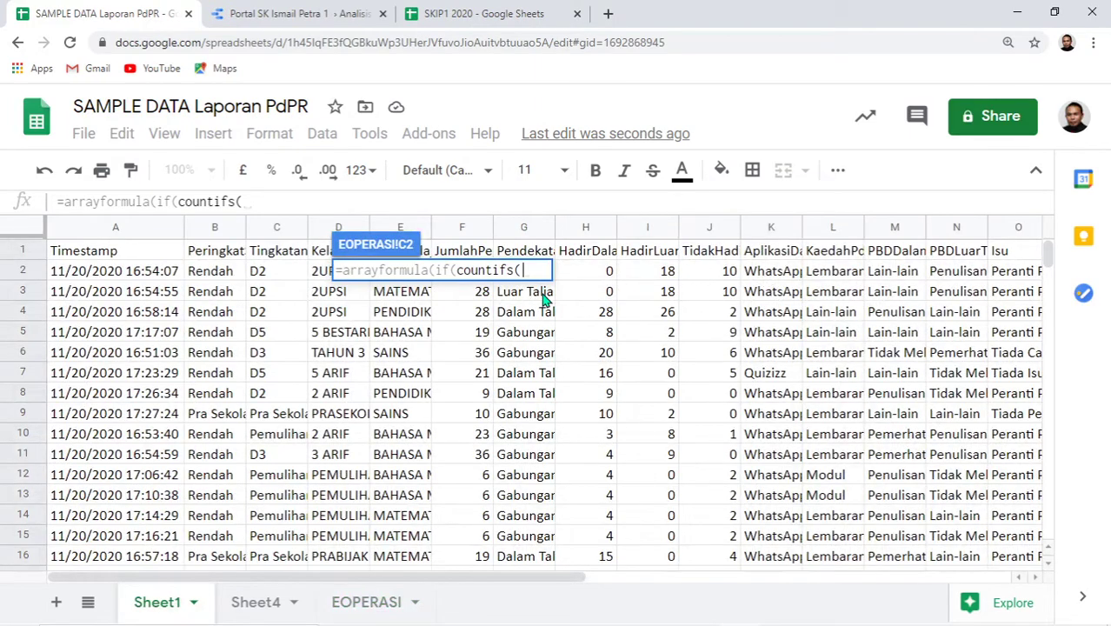
left_click_drag(535, 583, 799, 581)
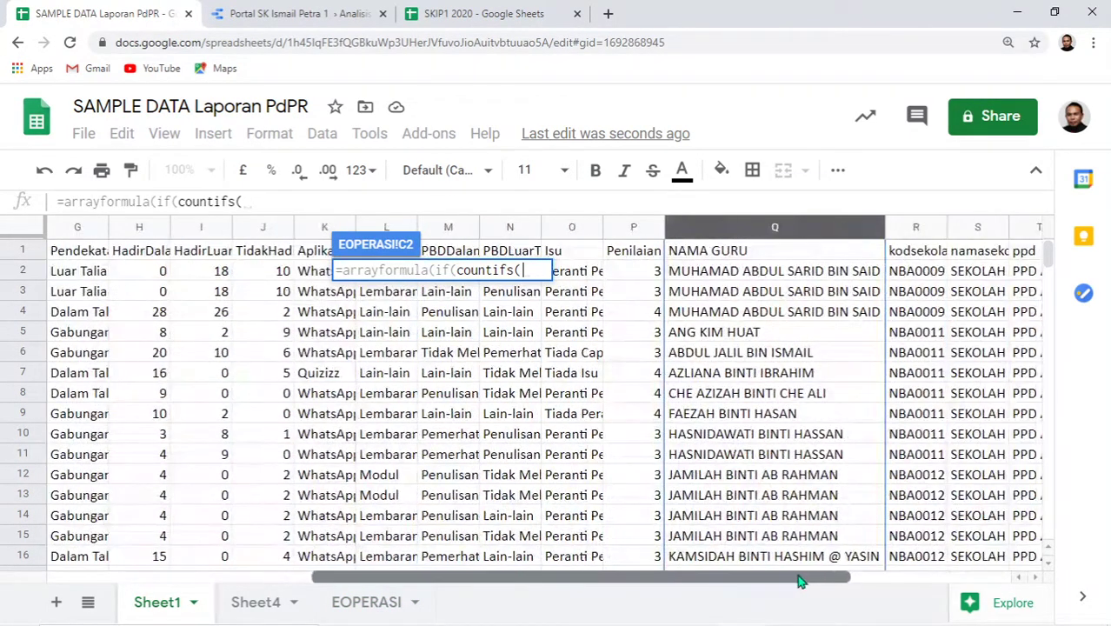
left_click(775, 228)
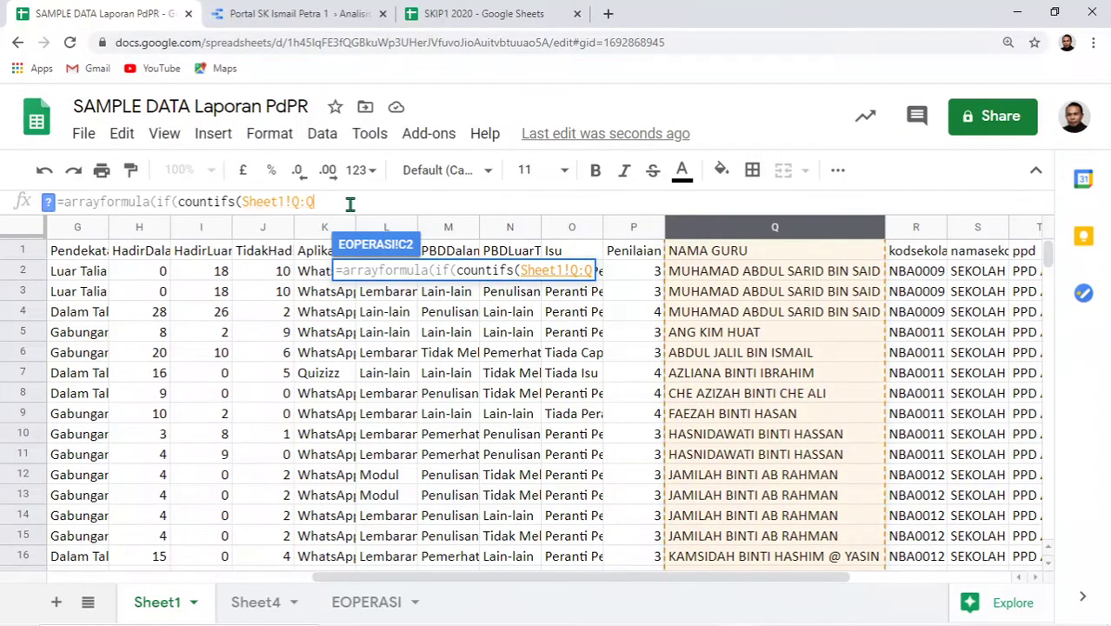
type(",")
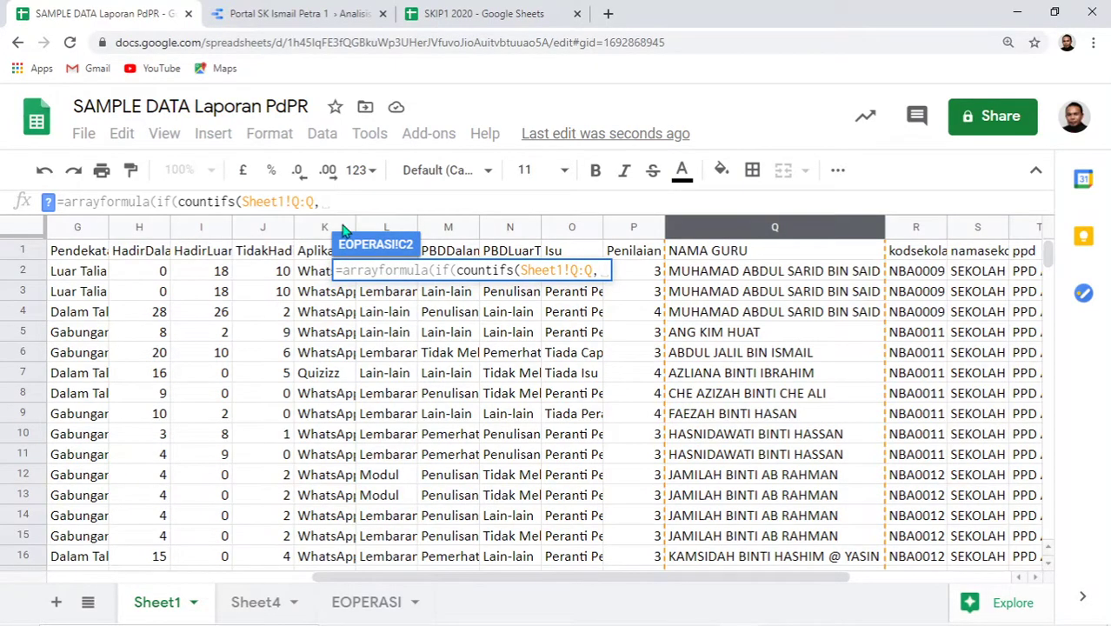
- Use the EOPERASI teacher names in B2:B51 as the COUNTIFS criterion and close that function
left_click(367, 604)
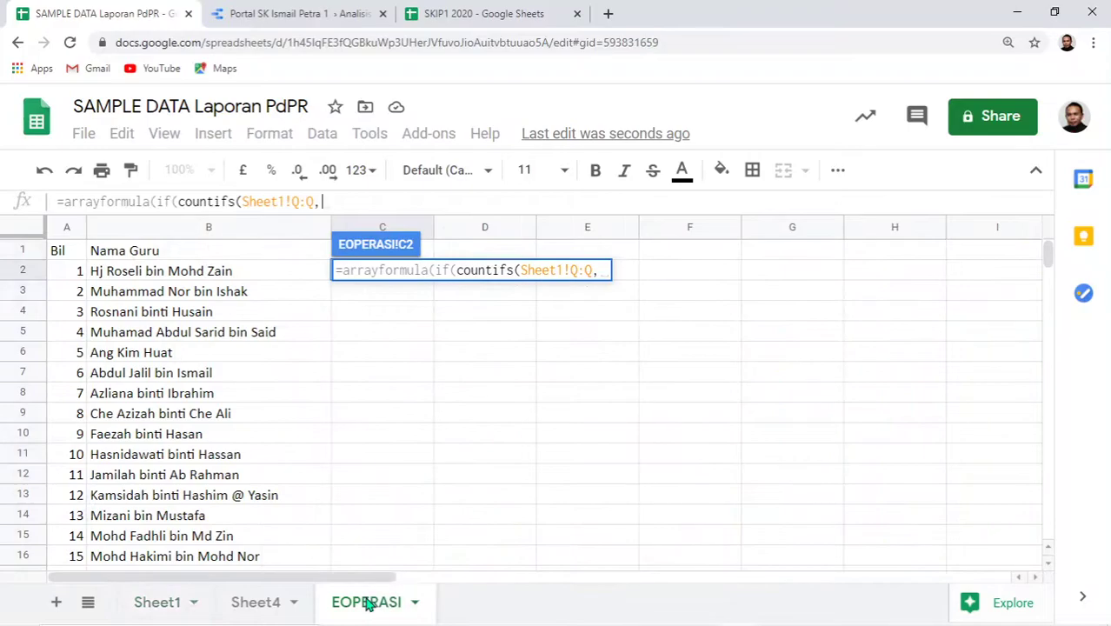
left_click(190, 276)
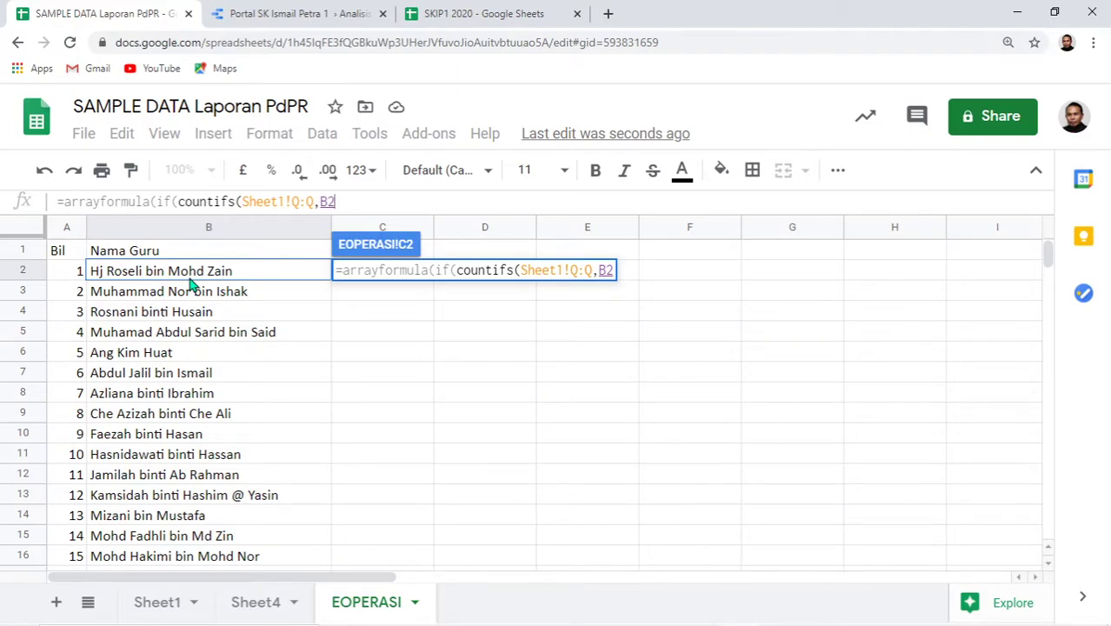
scroll(187, 459, "down", 10)
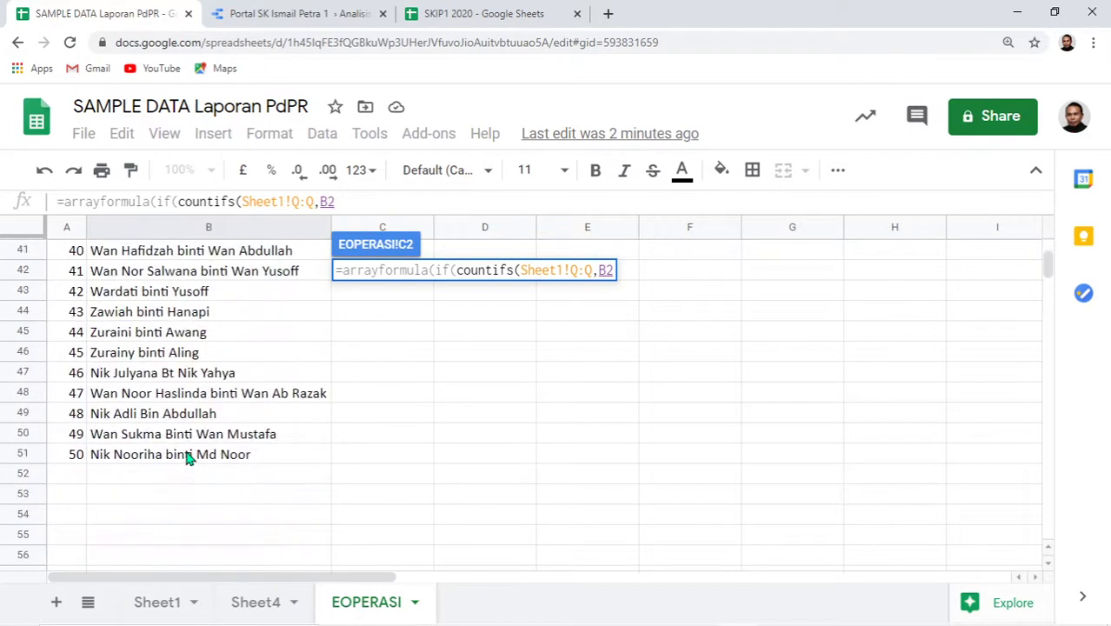
scroll(256, 376, "up", 5)
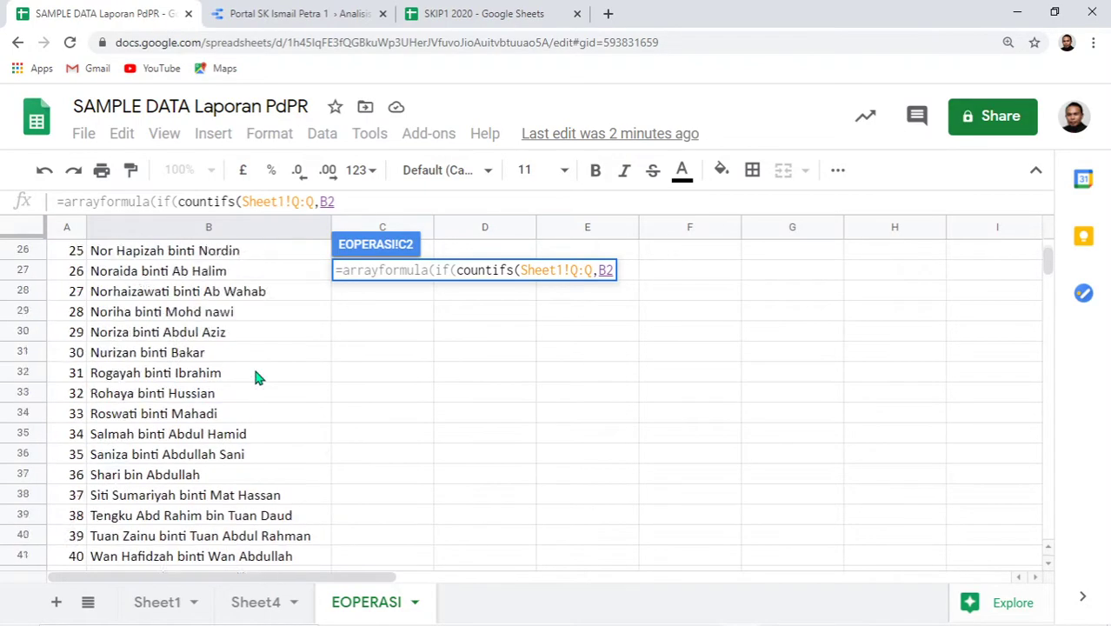
scroll(257, 376, "up", 7)
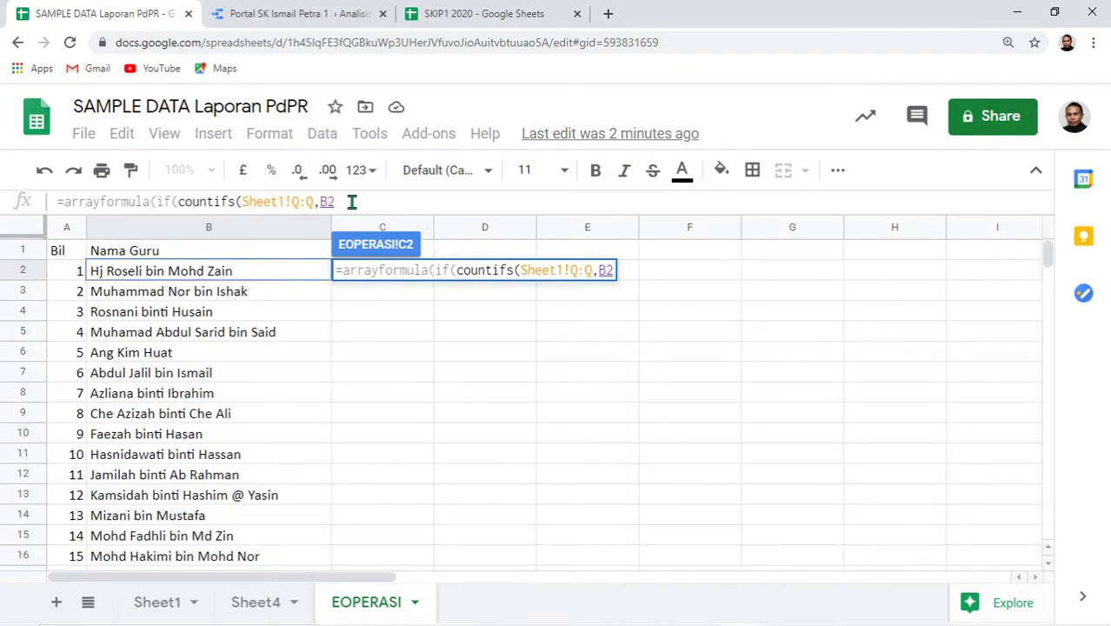
type(":")
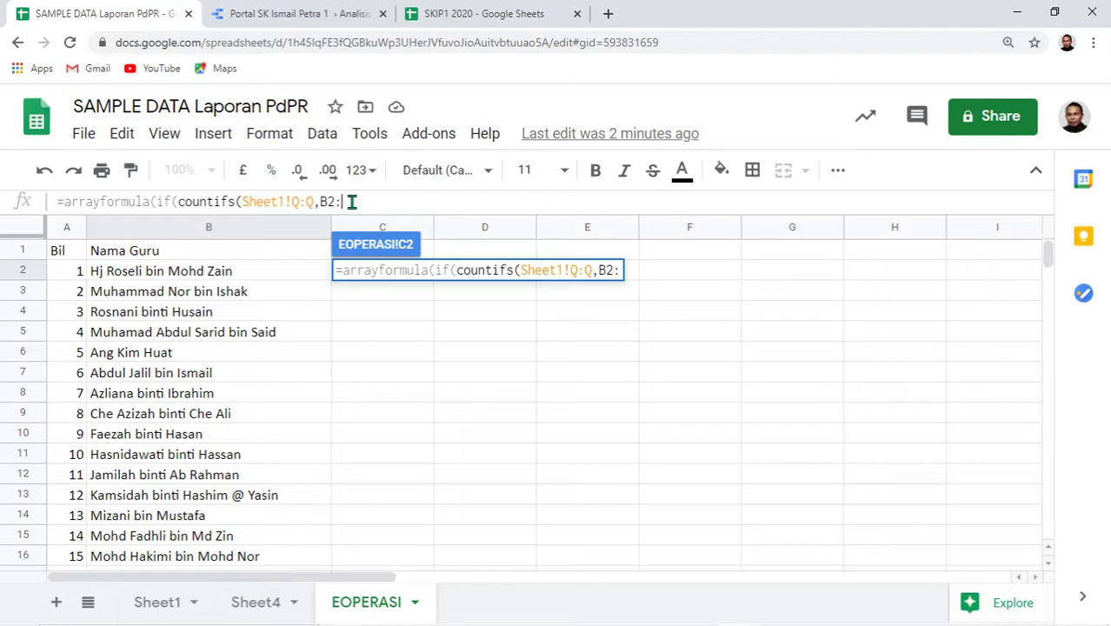
type("b51")
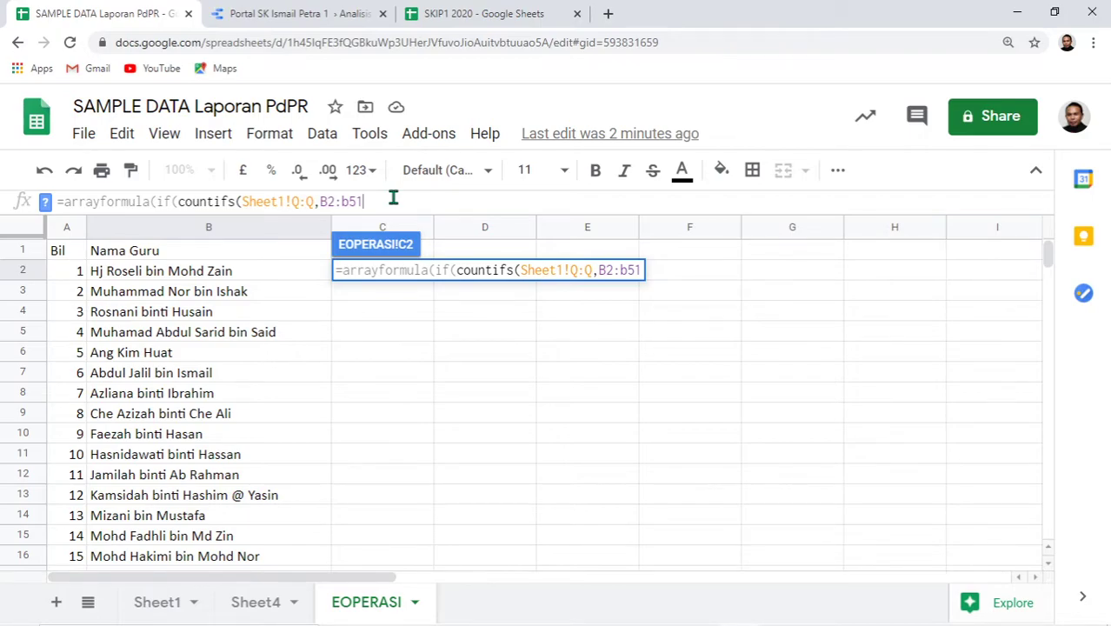
type(")")
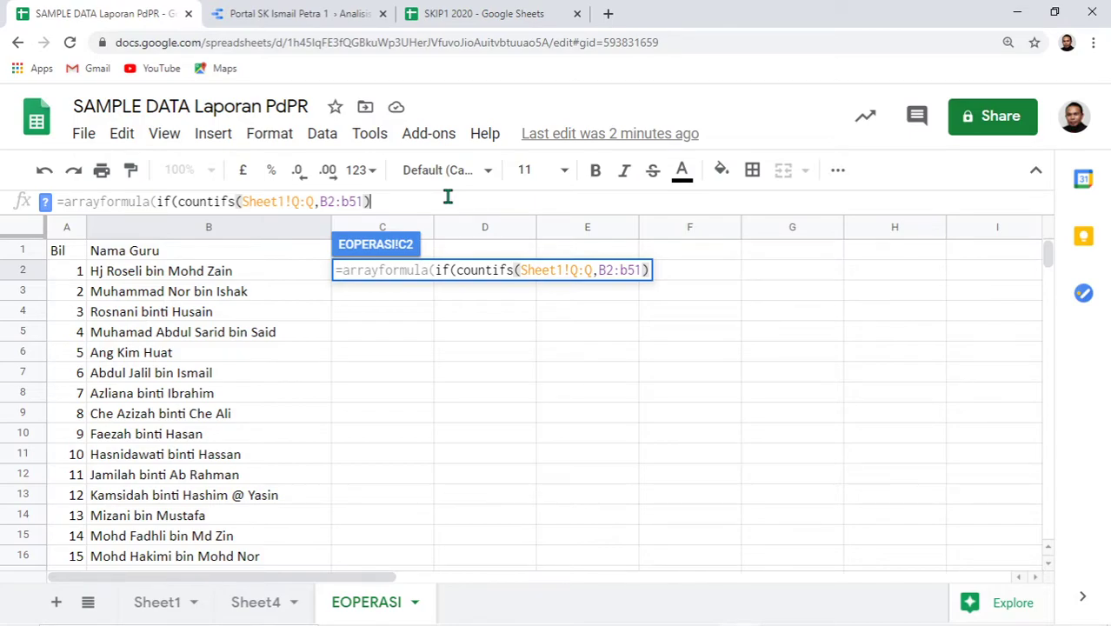
- Complete the IF part with >=1,1,0 so submitted reports give 1 and missing ones 0, and enter the formula
type(">=1")
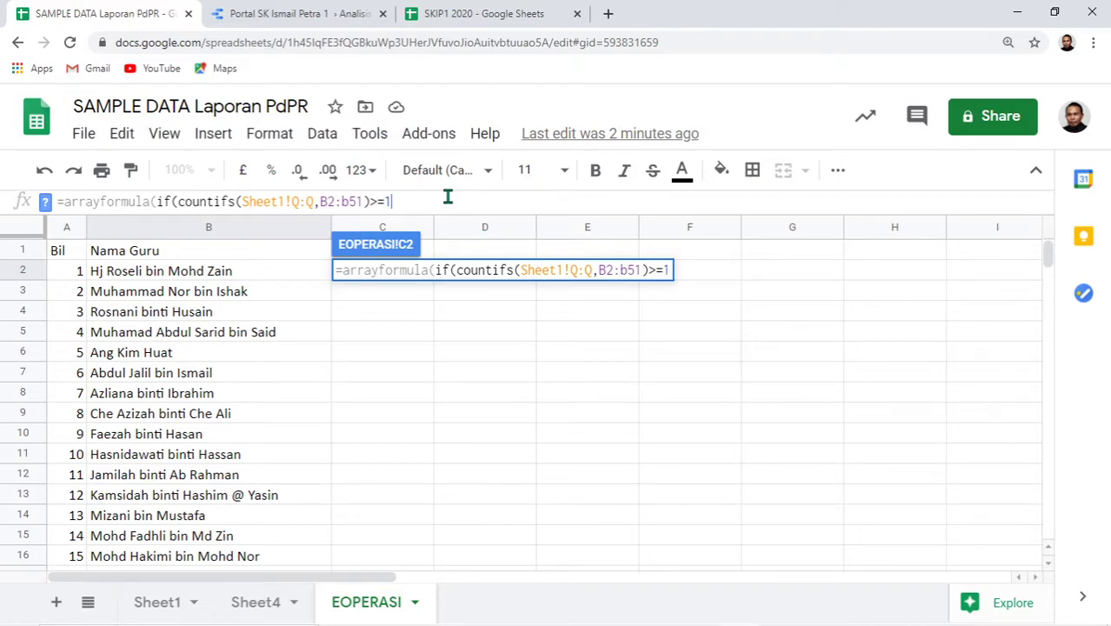
type(",1,0)")
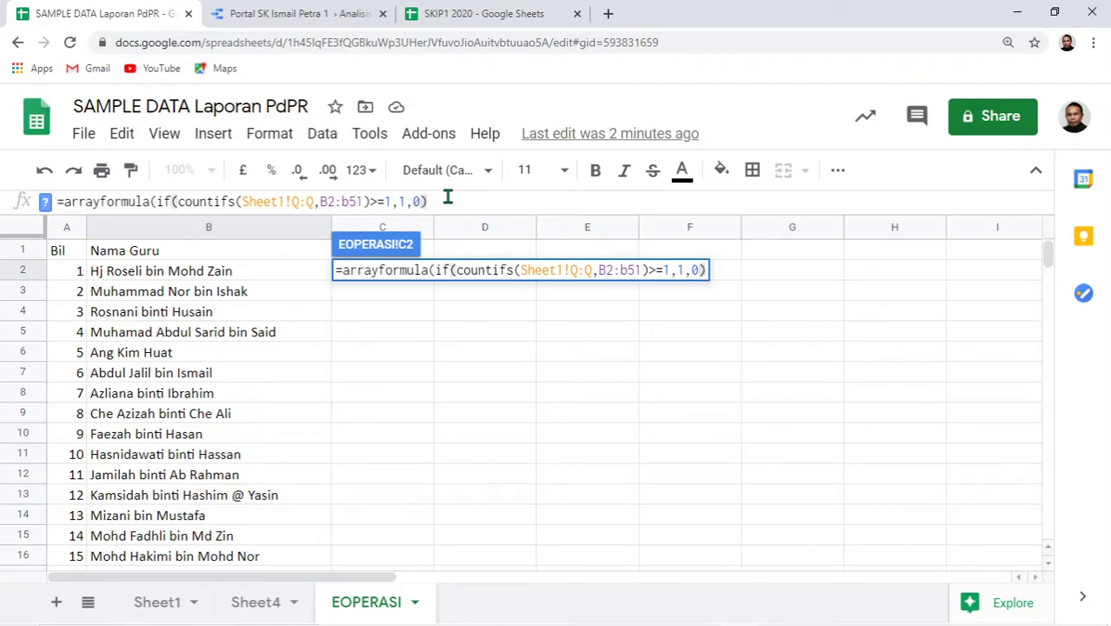
key("Return")
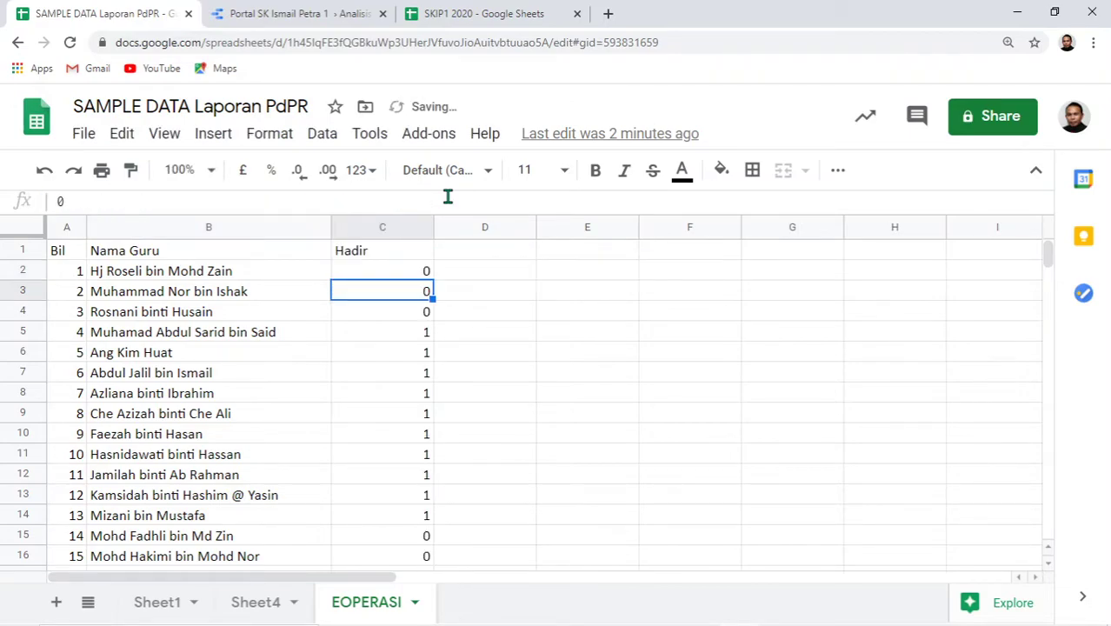
- Centre the contents of the Hadir column and narrow column C to fit them
left_click(383, 226)
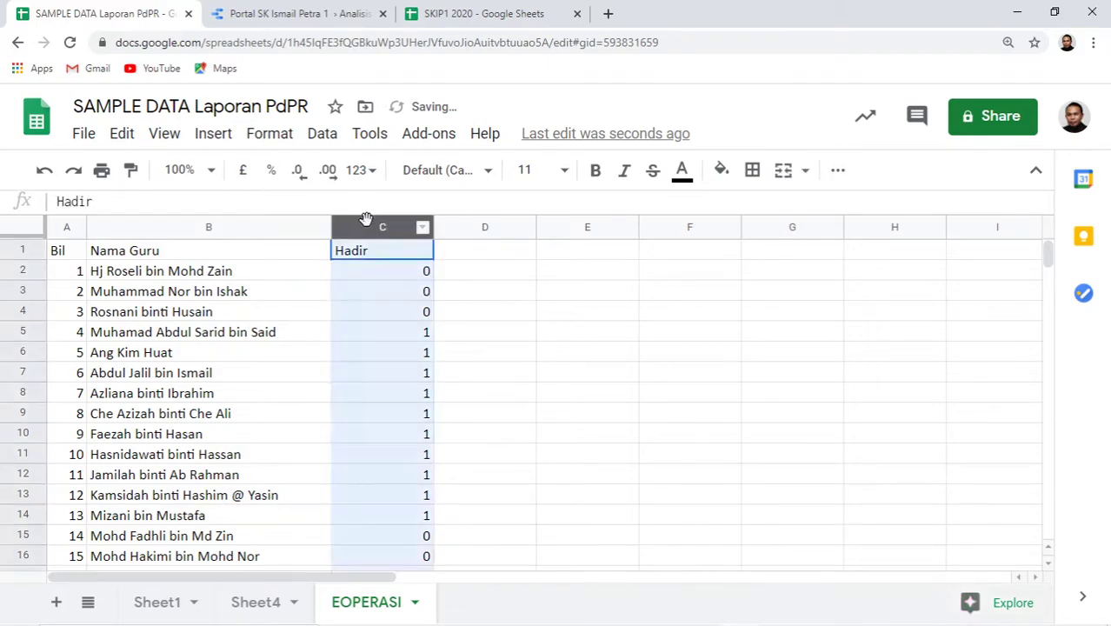
left_click(837, 170)
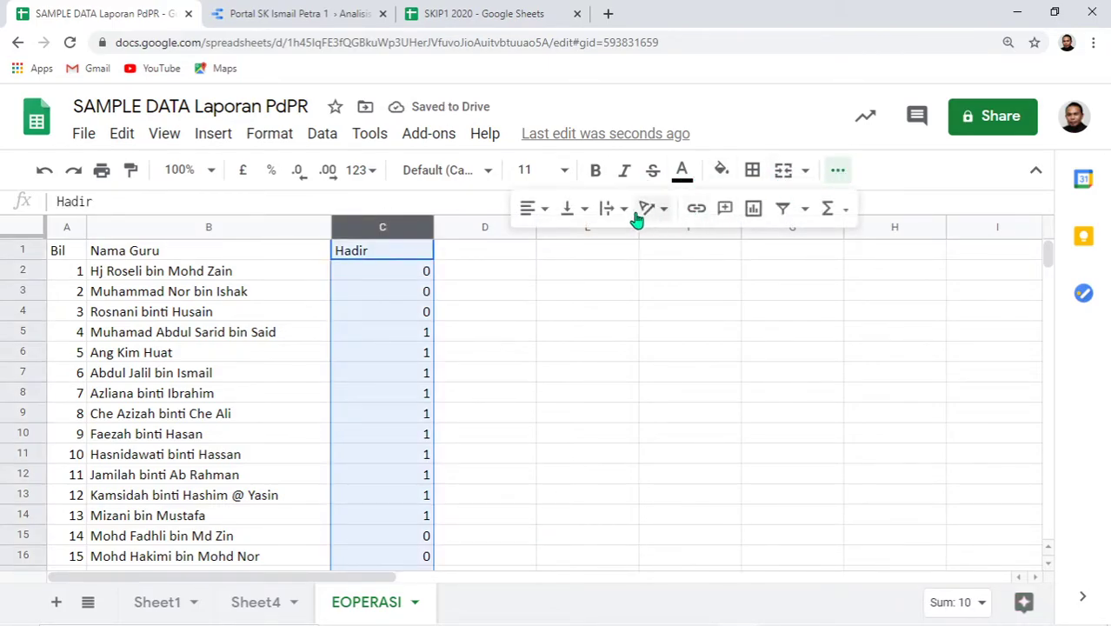
left_click(532, 208)
left_click(553, 238)
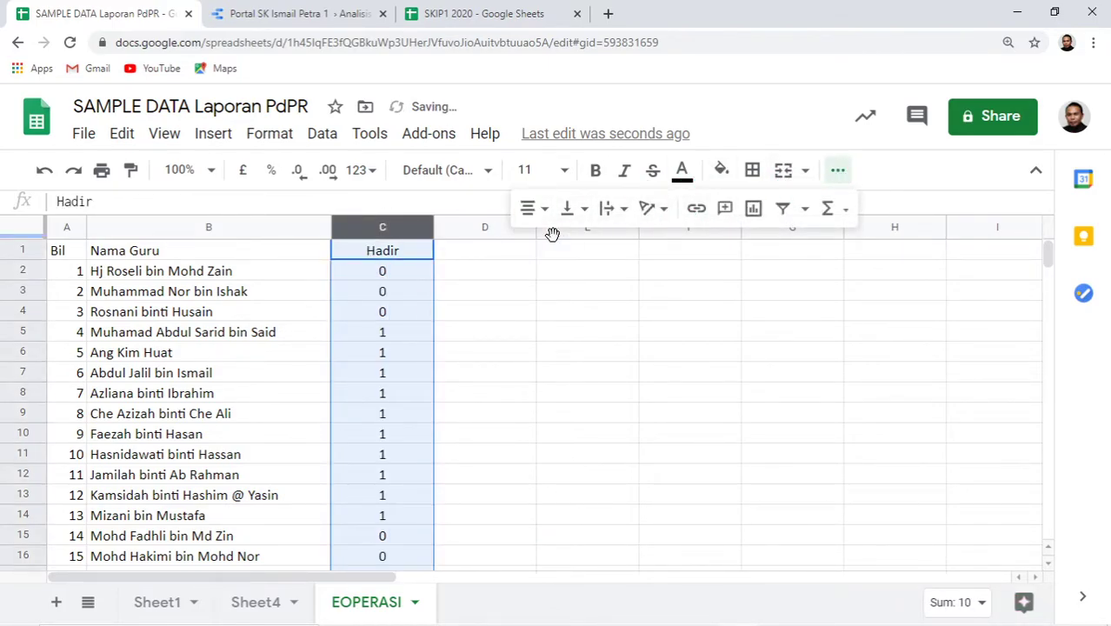
left_click(508, 292)
double_click(433, 226)
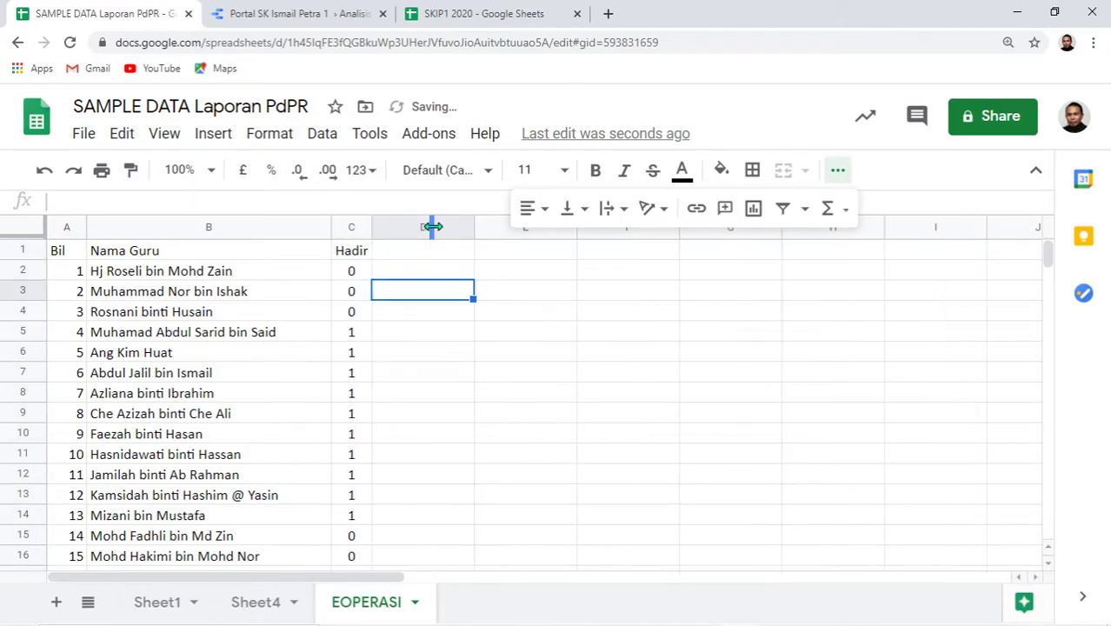
- Examine the 1 and 0 marks in the Hadir column beside the teacher names
left_click(1093, 42)
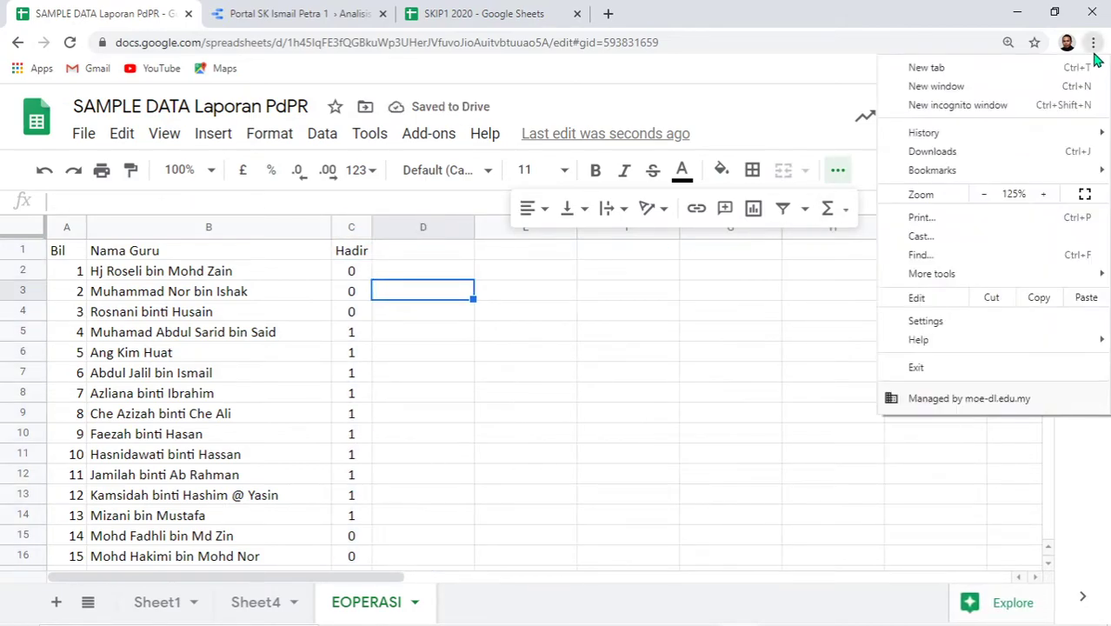
left_click(1042, 194)
left_click(1042, 194)
left_click(1042, 194)
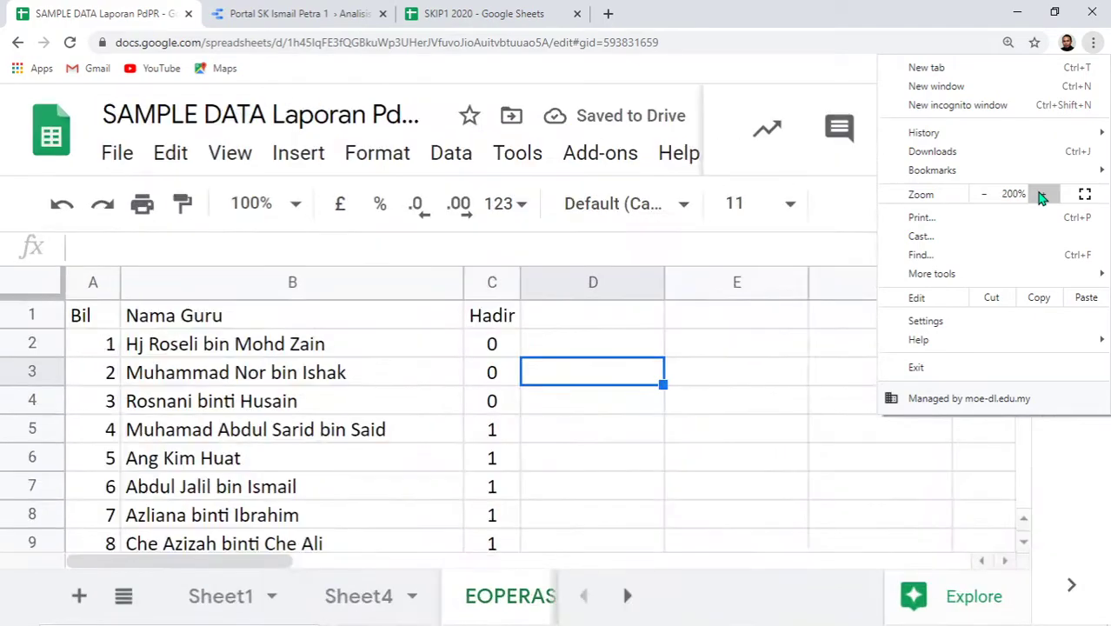
left_click(1042, 193)
left_click(643, 309)
left_click(643, 311)
left_click(806, 356)
scroll(805, 362, "down", 1)
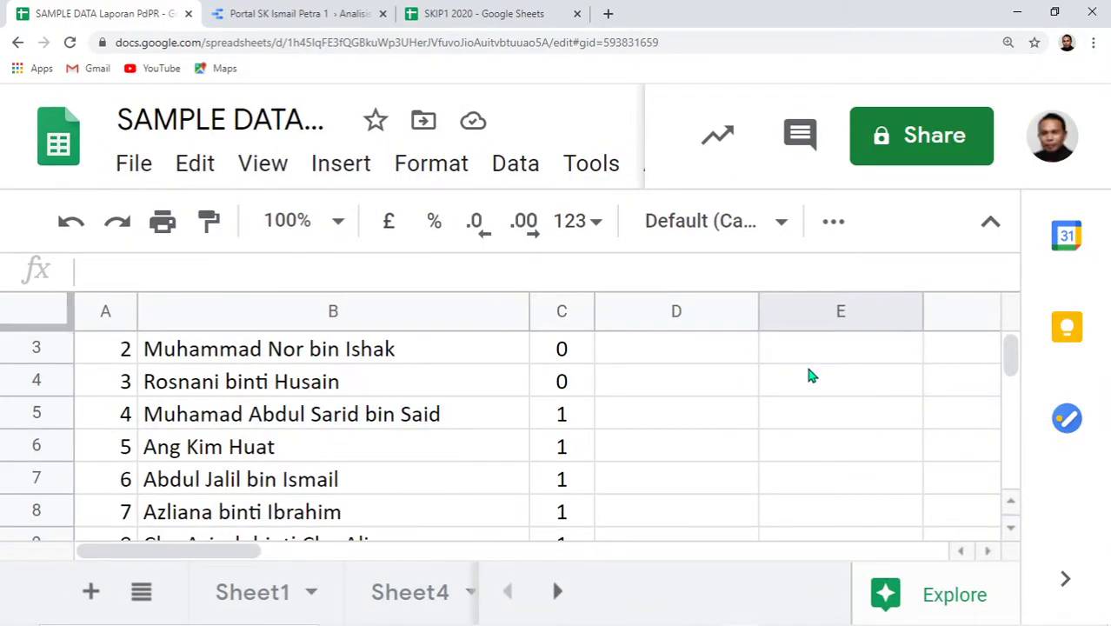
scroll(634, 400, "down", 2)
scroll(454, 406, "down", 2)
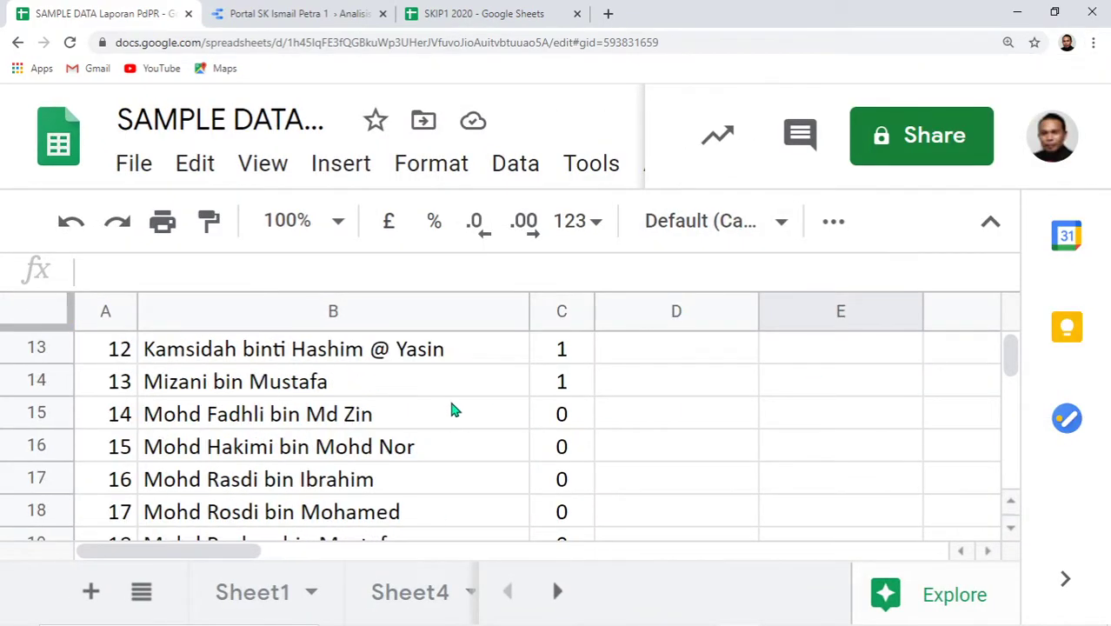
scroll(513, 419, "up", 1)
left_click(570, 416)
left_click(578, 383)
left_click(580, 361)
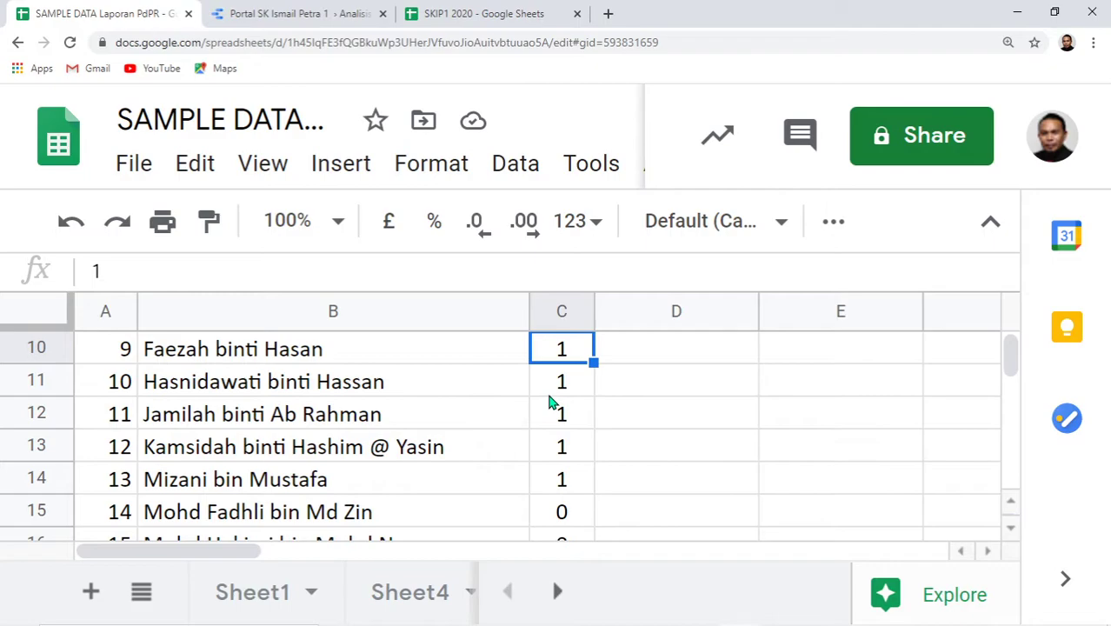
scroll(549, 400, "up", 3)
scroll(547, 395, "down", 2)
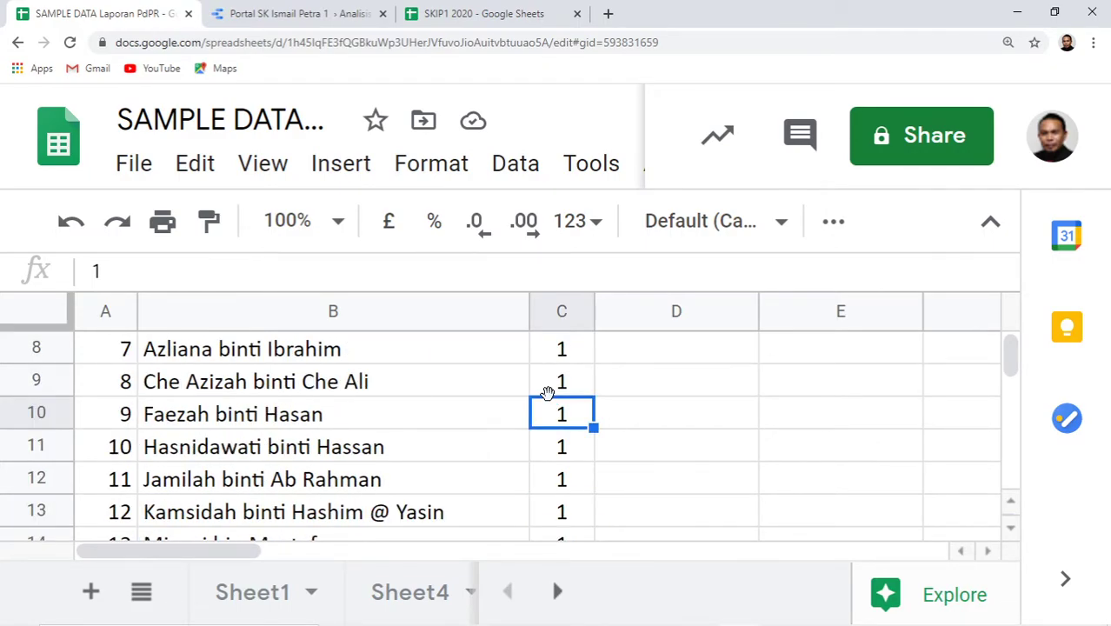
- Reduce the browser page zoom to 110% to fit more of the EOPERASI teacher list on screen
scroll(612, 387, "down", 8)
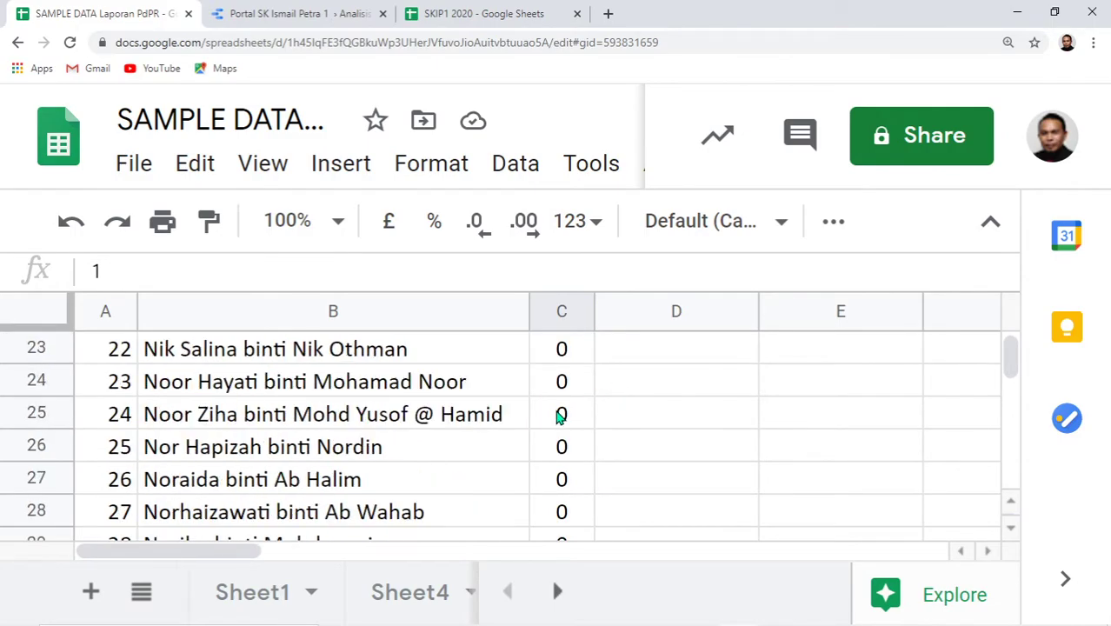
scroll(556, 420, "up", 1)
left_click(1092, 41)
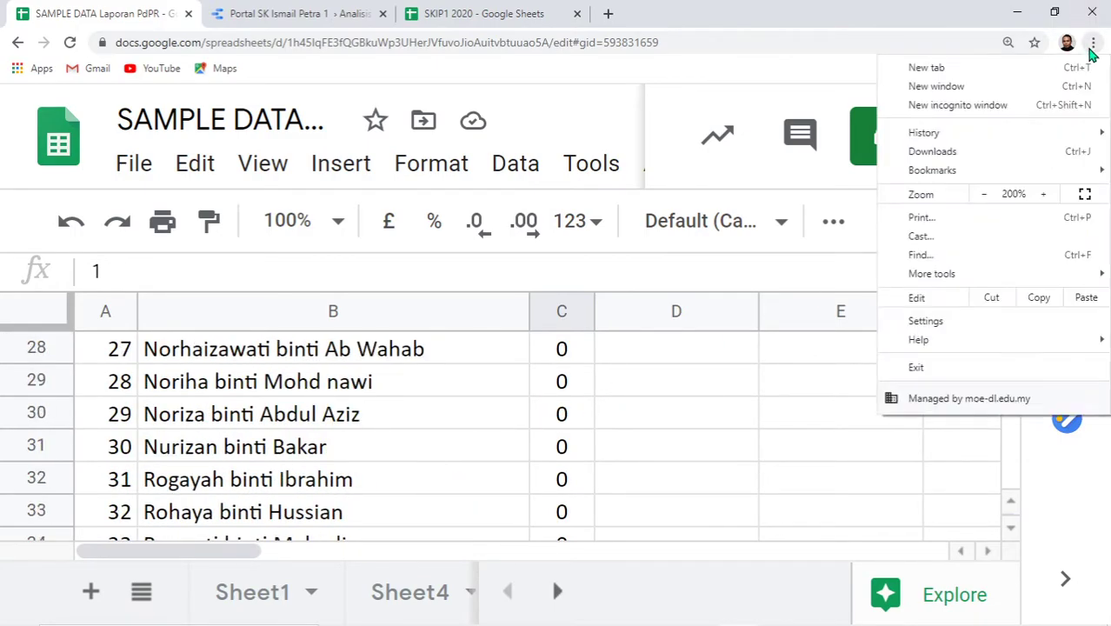
left_click(980, 195)
left_click(980, 195)
left_click(980, 195)
left_click(980, 194)
left_click(981, 194)
left_click(486, 324)
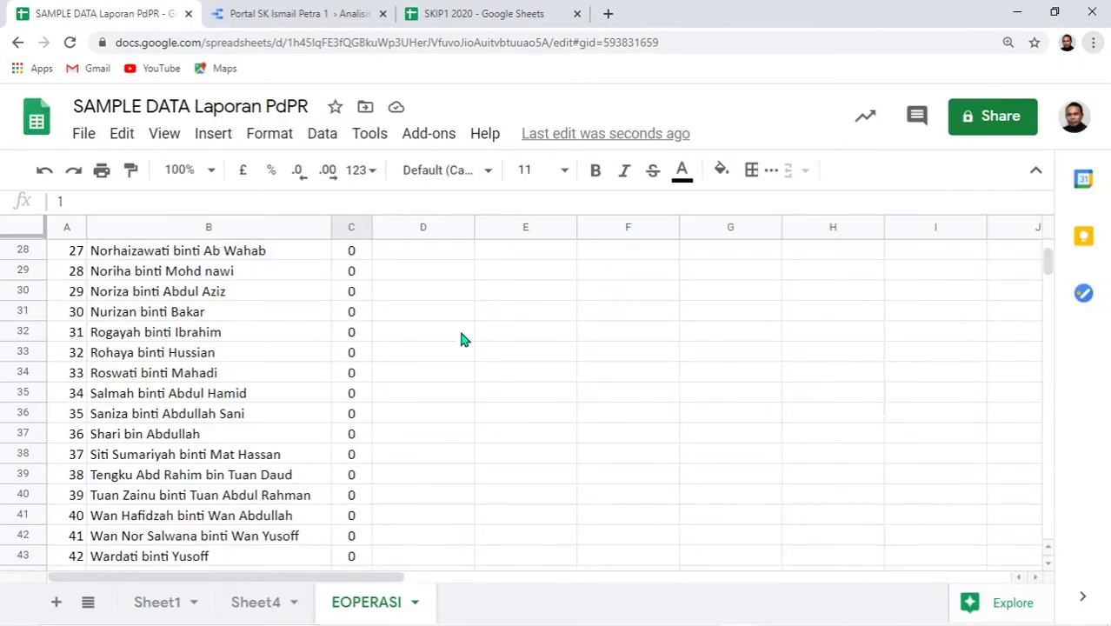
scroll(408, 330, "up", 3)
scroll(331, 341, "up", 5)
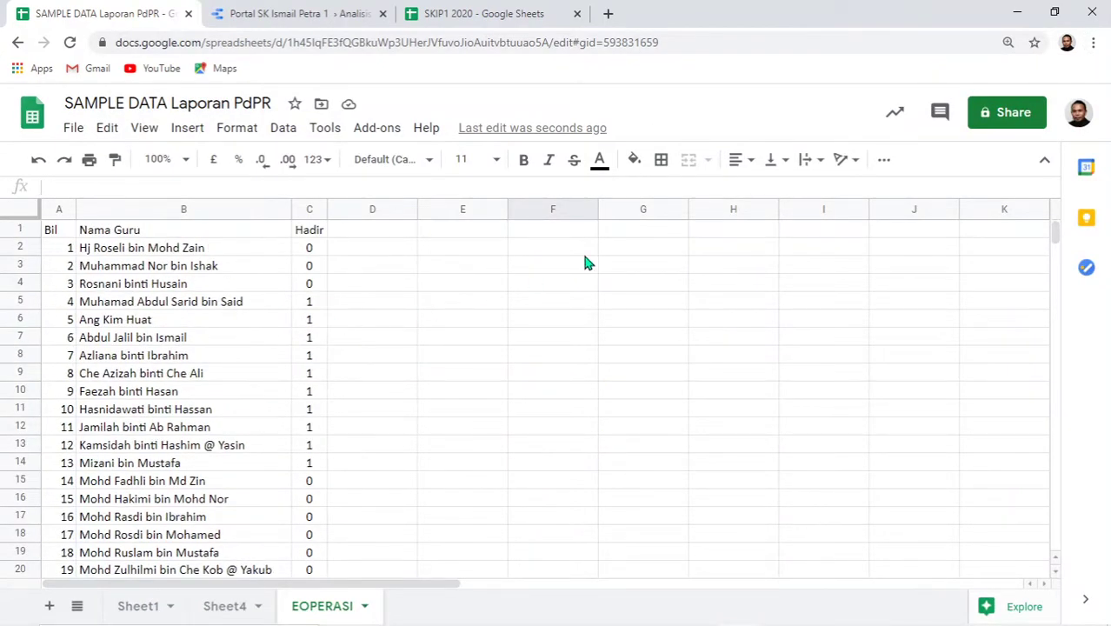
- Increase the browser page zoom by one level to make the EOPERASI sheet easier to read
left_click(1092, 41)
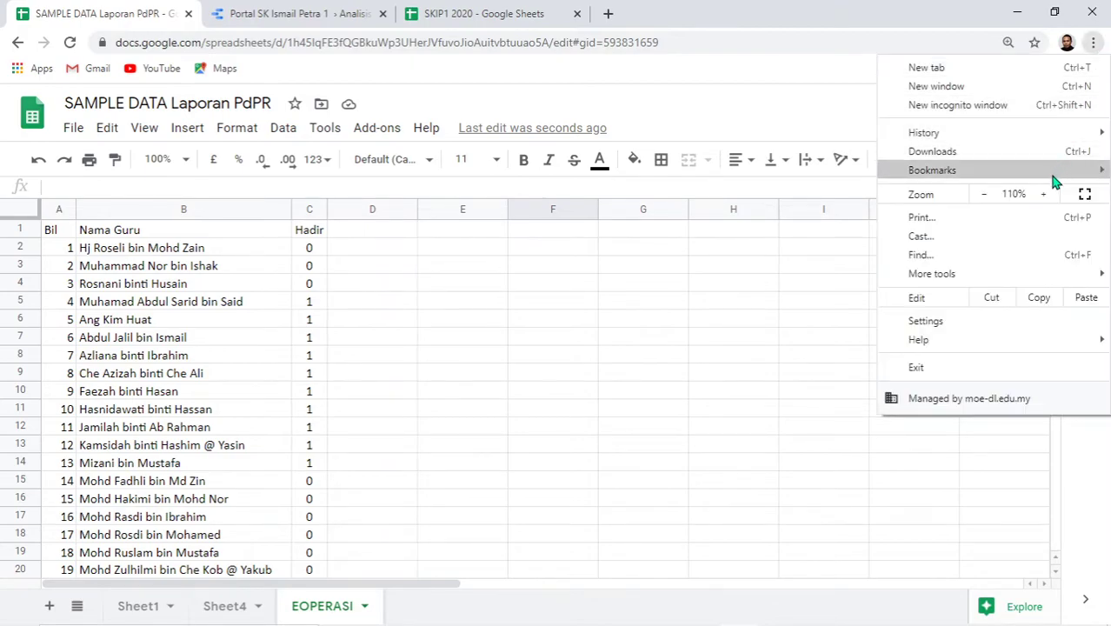
left_click(1047, 193)
left_click(546, 340)
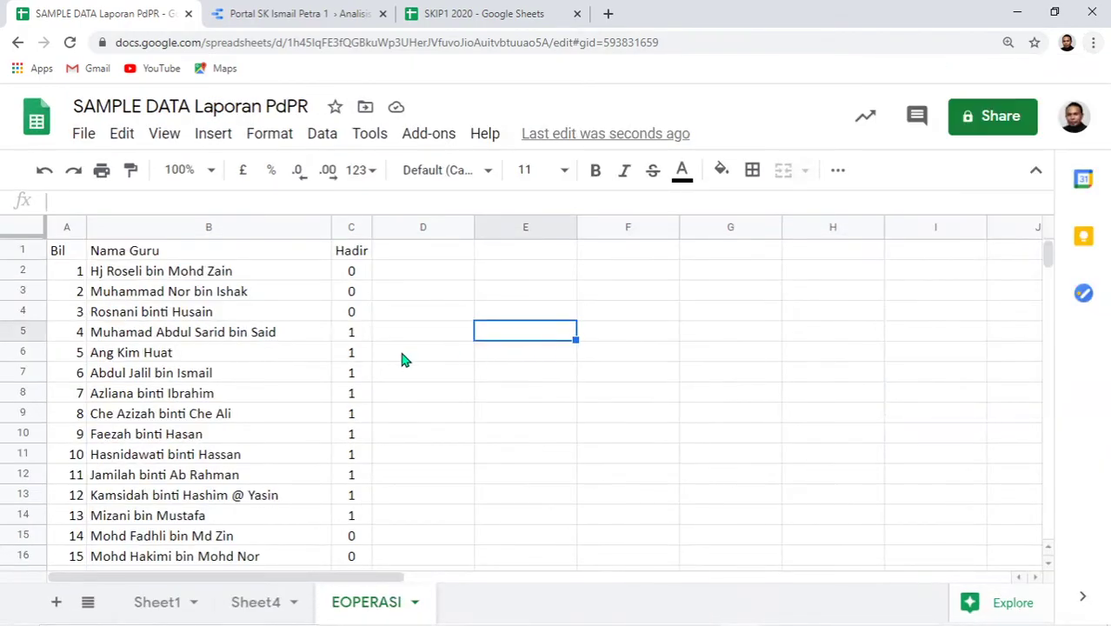
- Check the Hadir marks for the whole teacher list down to row 51 and return to the first row
scroll(374, 383, "down", 7)
scroll(365, 426, "down", 10)
scroll(372, 422, "up", 2)
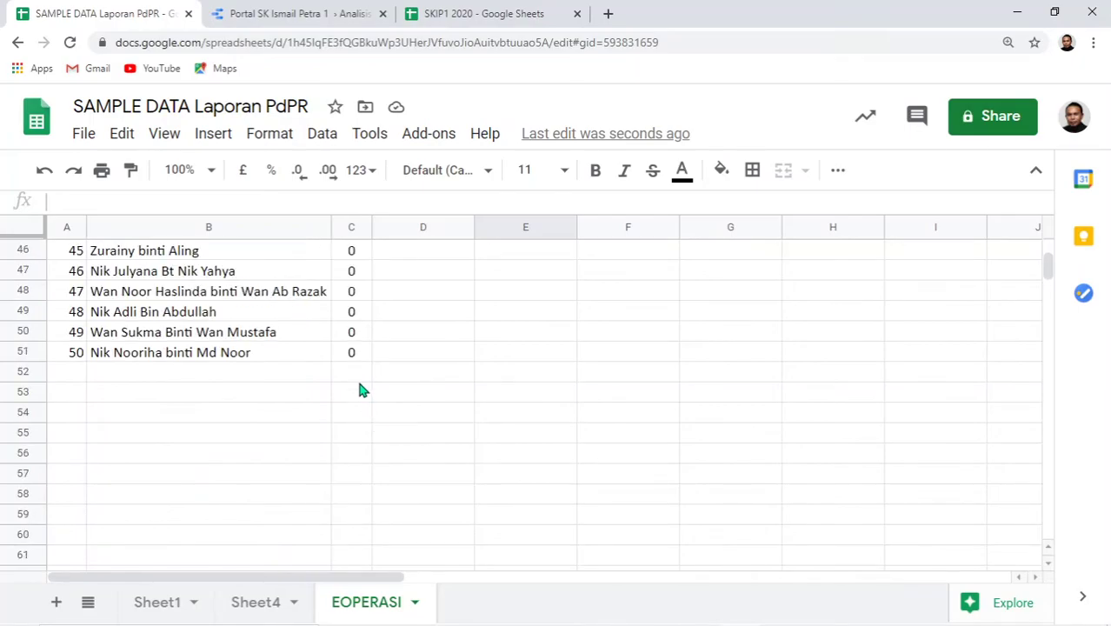
left_click(352, 372)
scroll(363, 332, "up", 6)
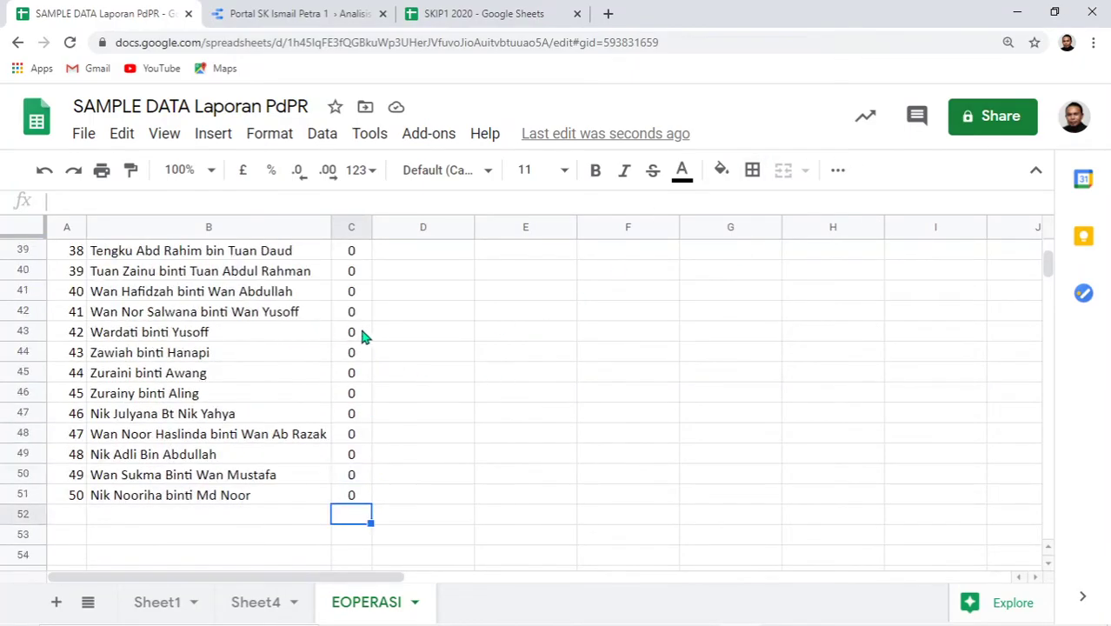
scroll(364, 333, "up", 9)
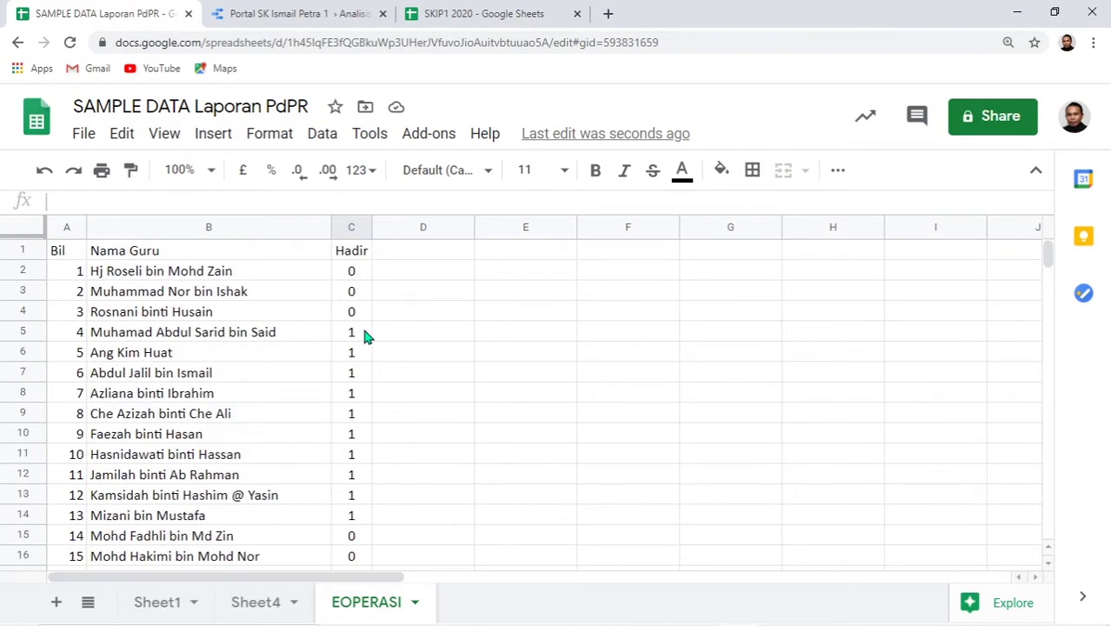